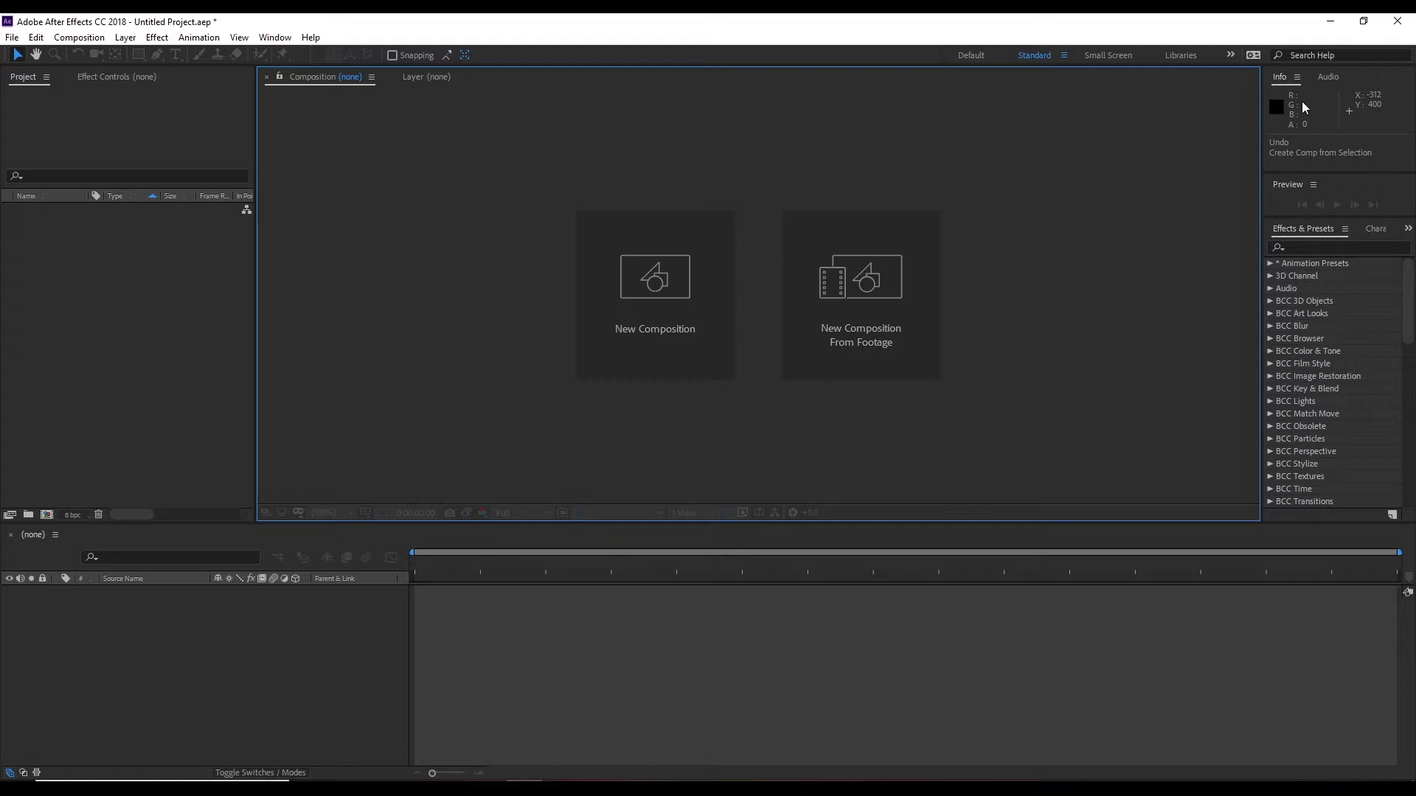
Examine the Info and Preview panels and the Sapphire Stylize category in the effects list
left_click(1293, 164)
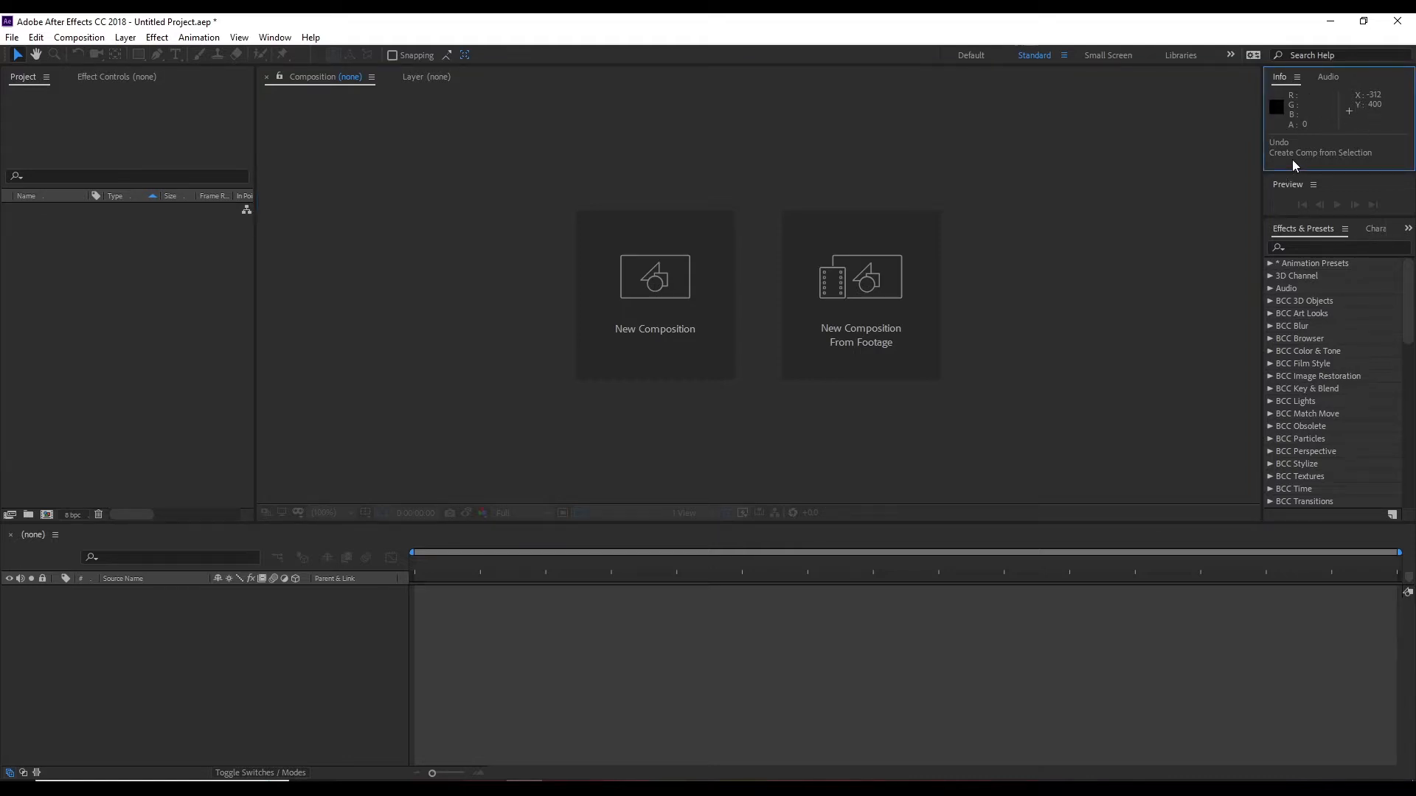
left_click(1289, 197)
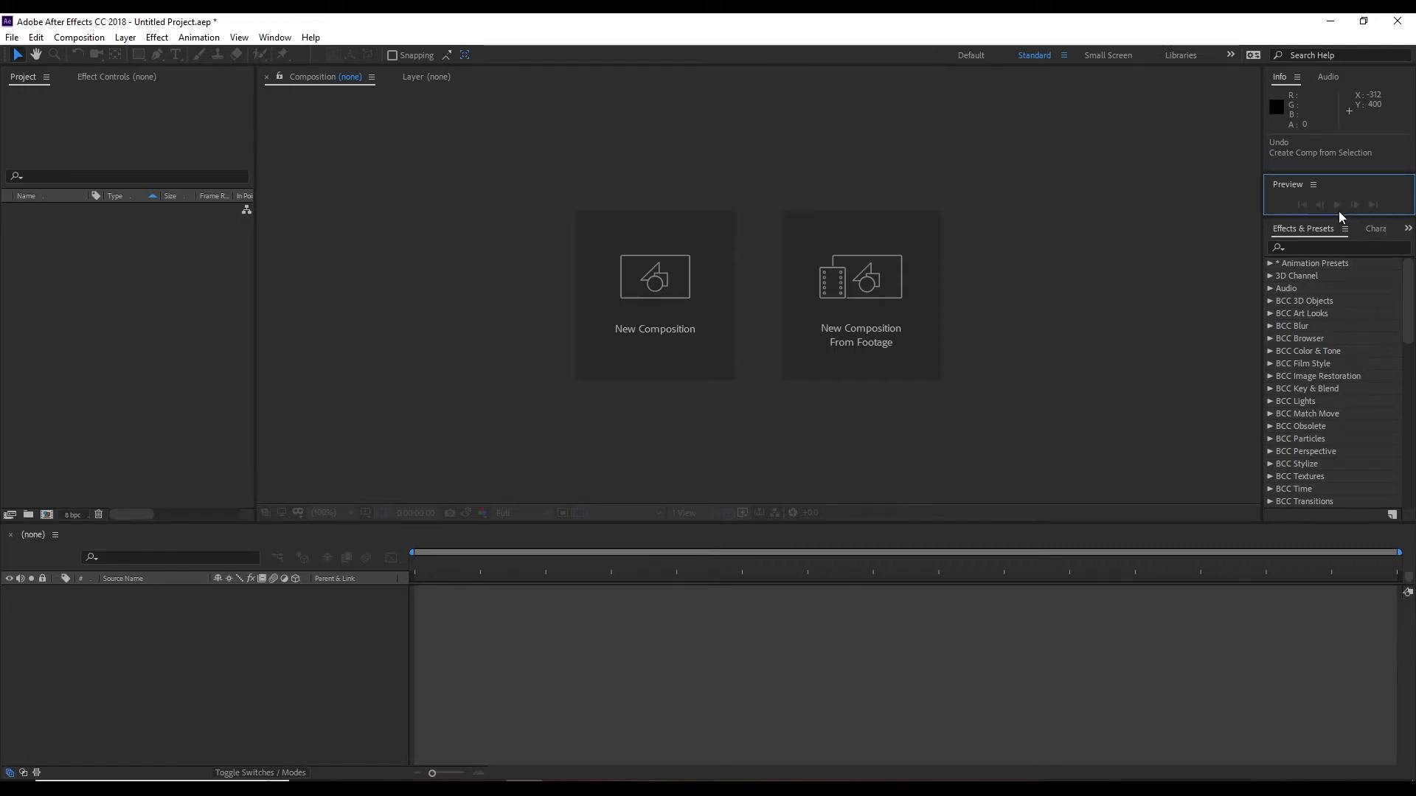
scroll(1317, 339, "down", 5)
scroll(1317, 339, "up", 6)
scroll(1323, 339, "down", 5)
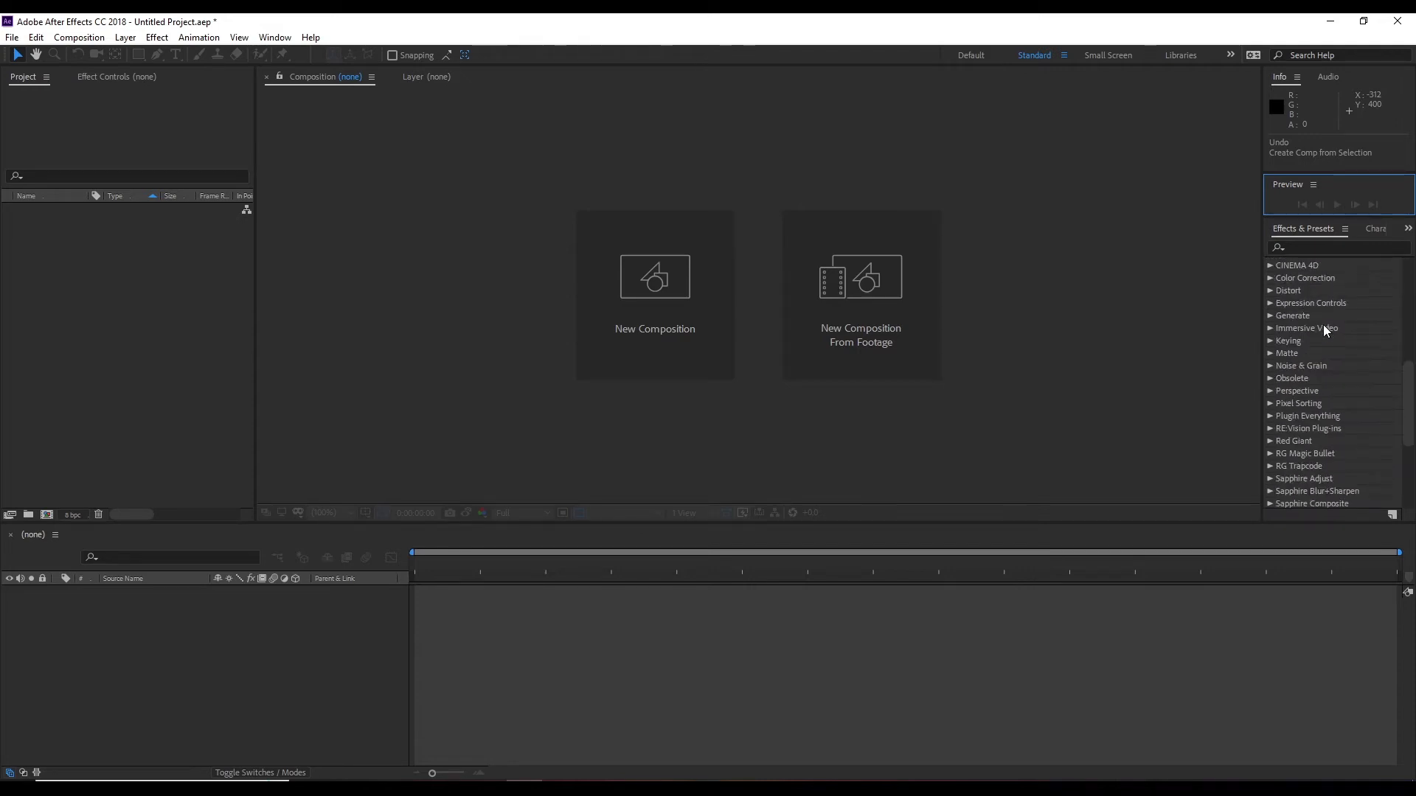
scroll(1302, 399, "up", 5)
scroll(1302, 400, "down", 10)
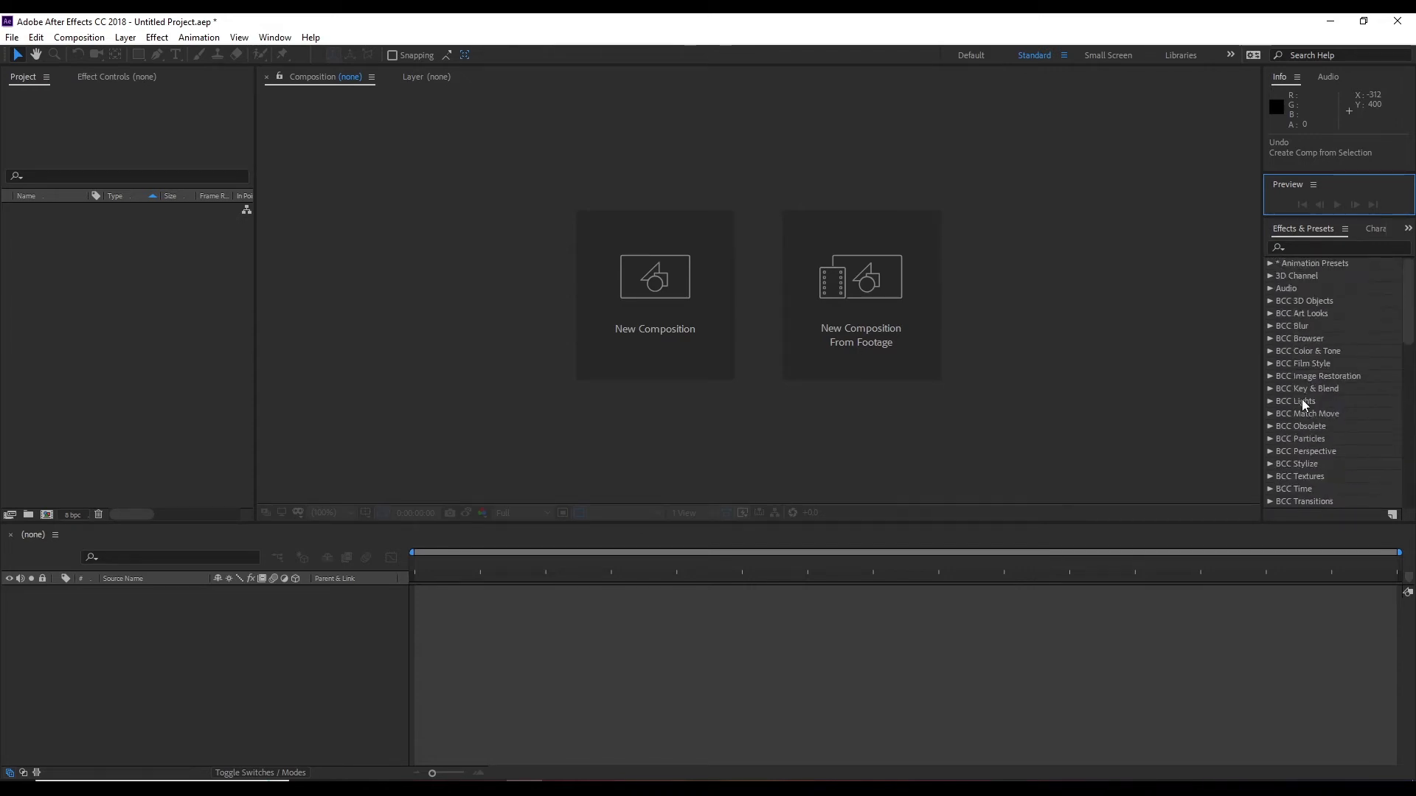
left_click(1270, 376)
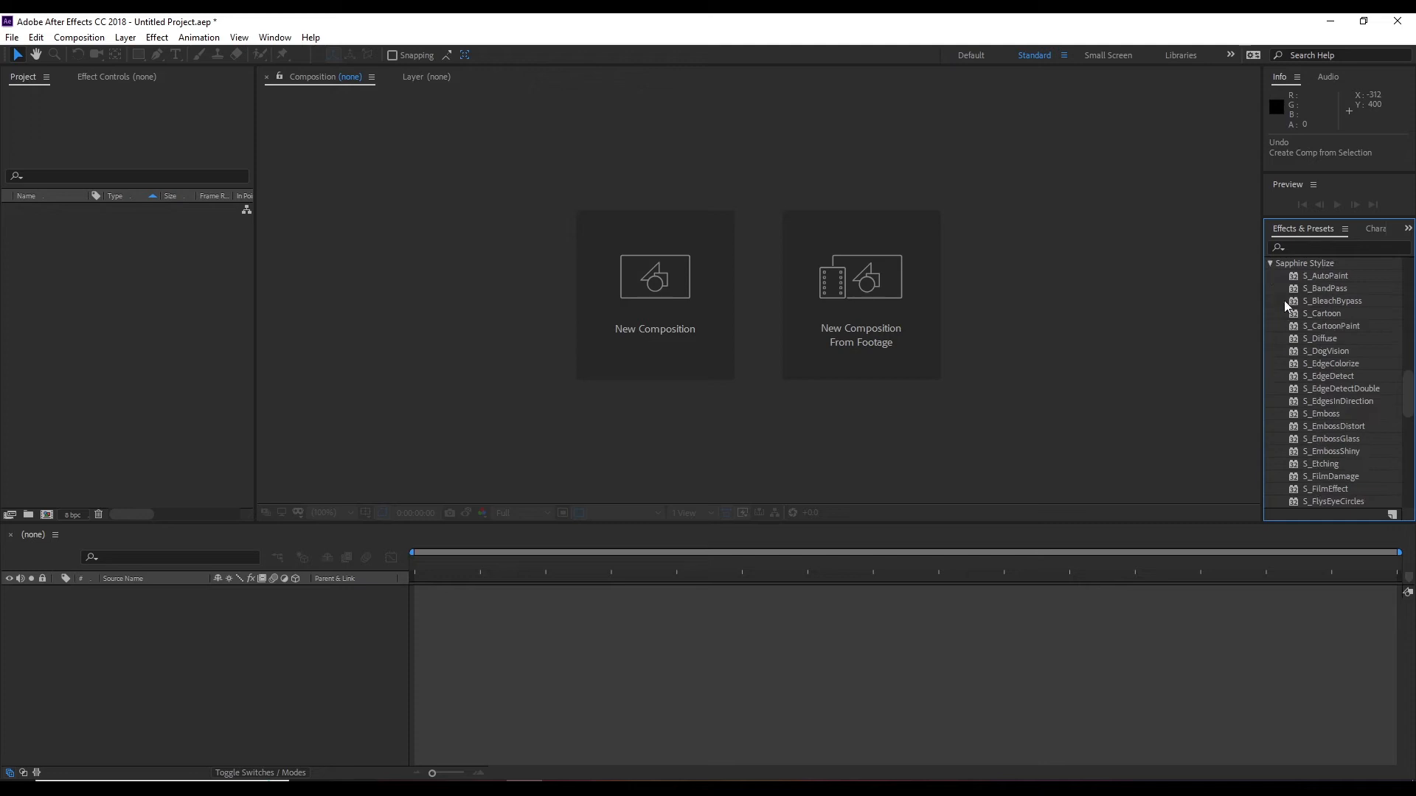
left_click(646, 435)
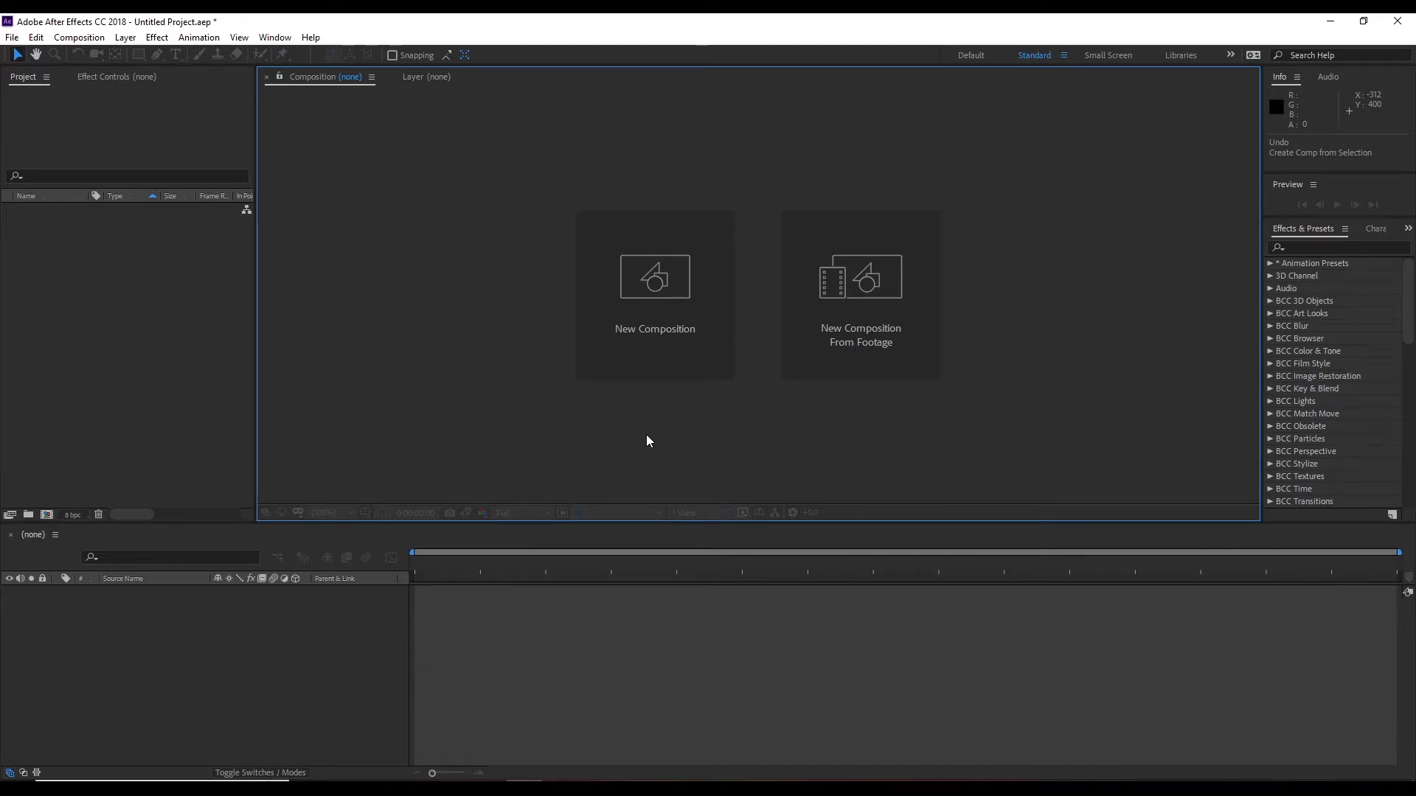
Review the Info, Audio and Preview panels of the Standard workspace
left_click(1355, 91)
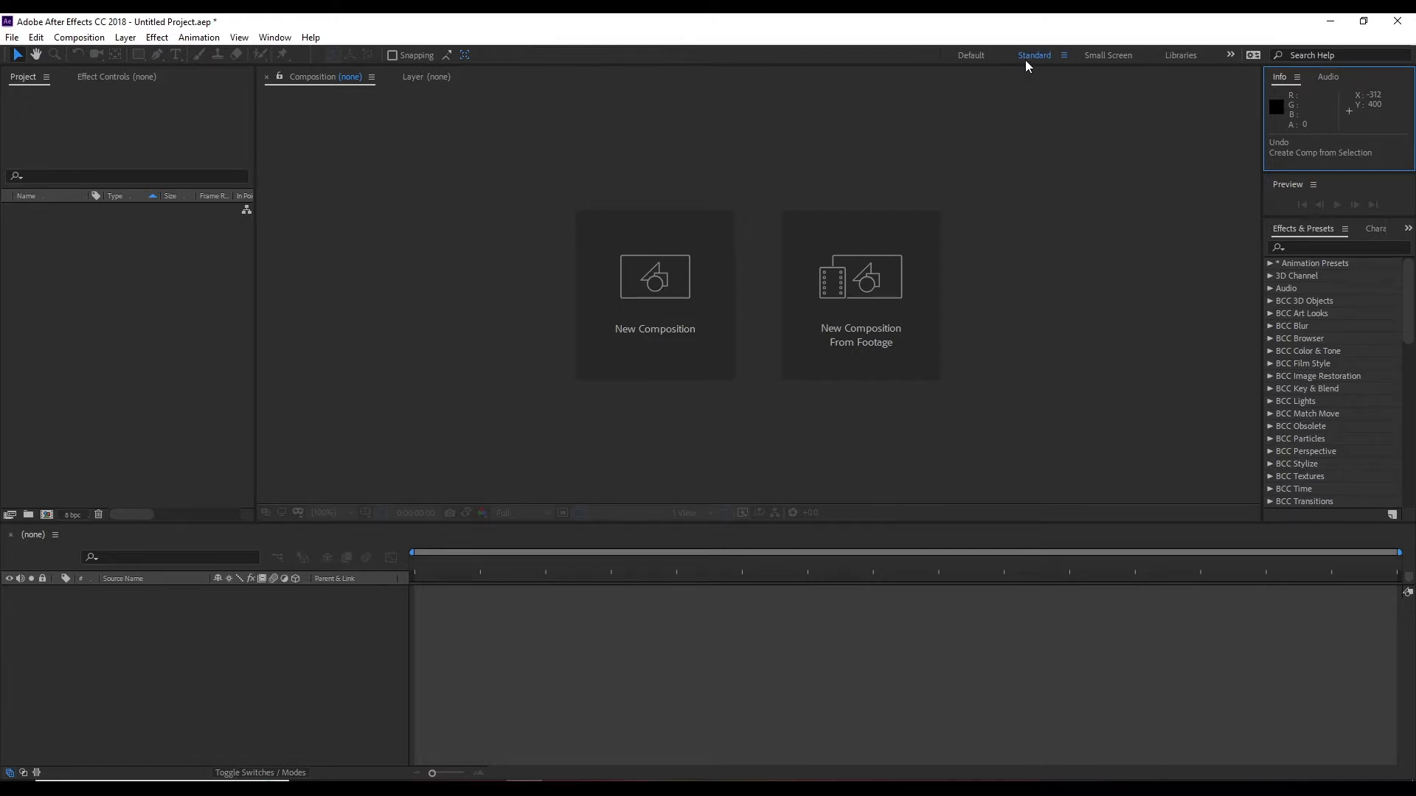
left_click(1330, 78)
left_click(1280, 77)
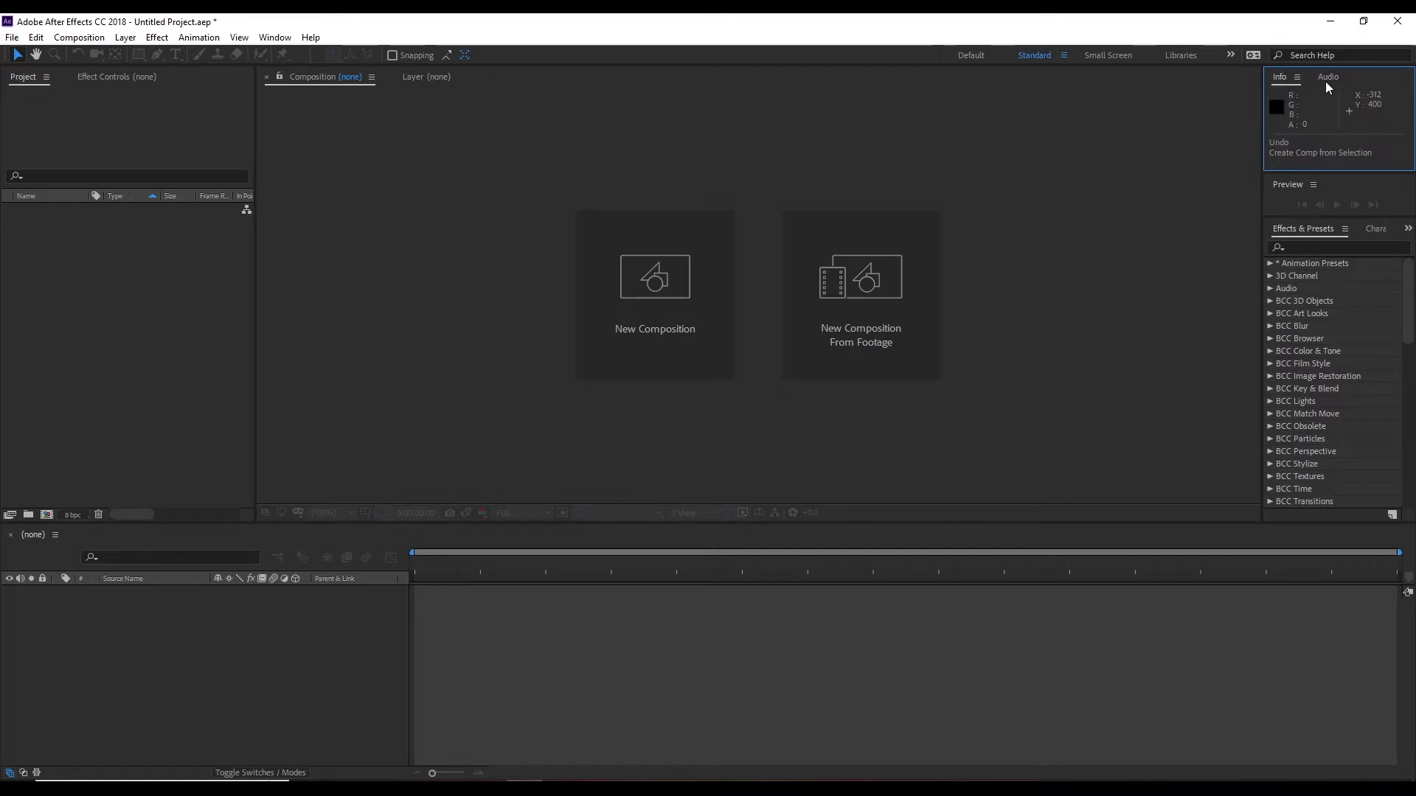
left_click(683, 456)
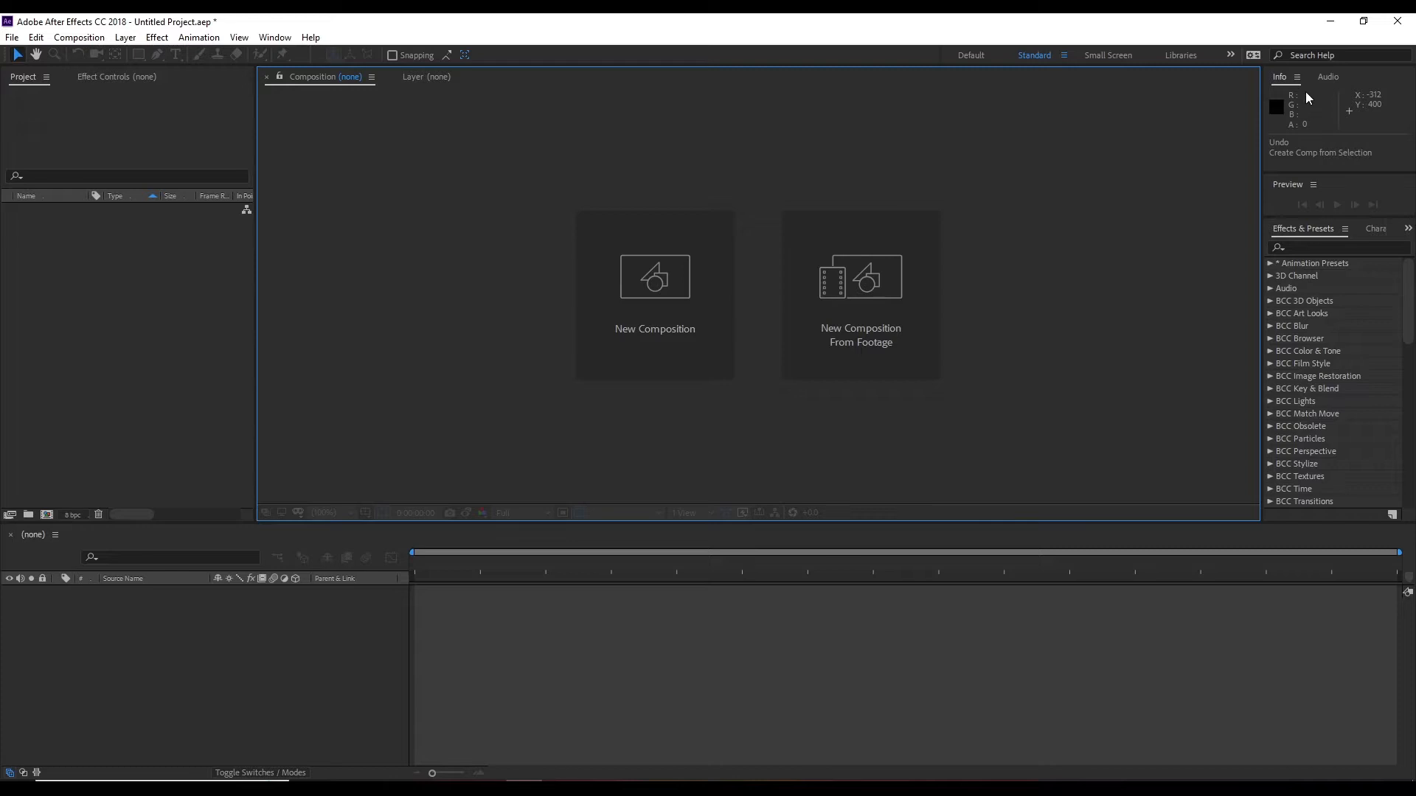
left_click(1292, 159)
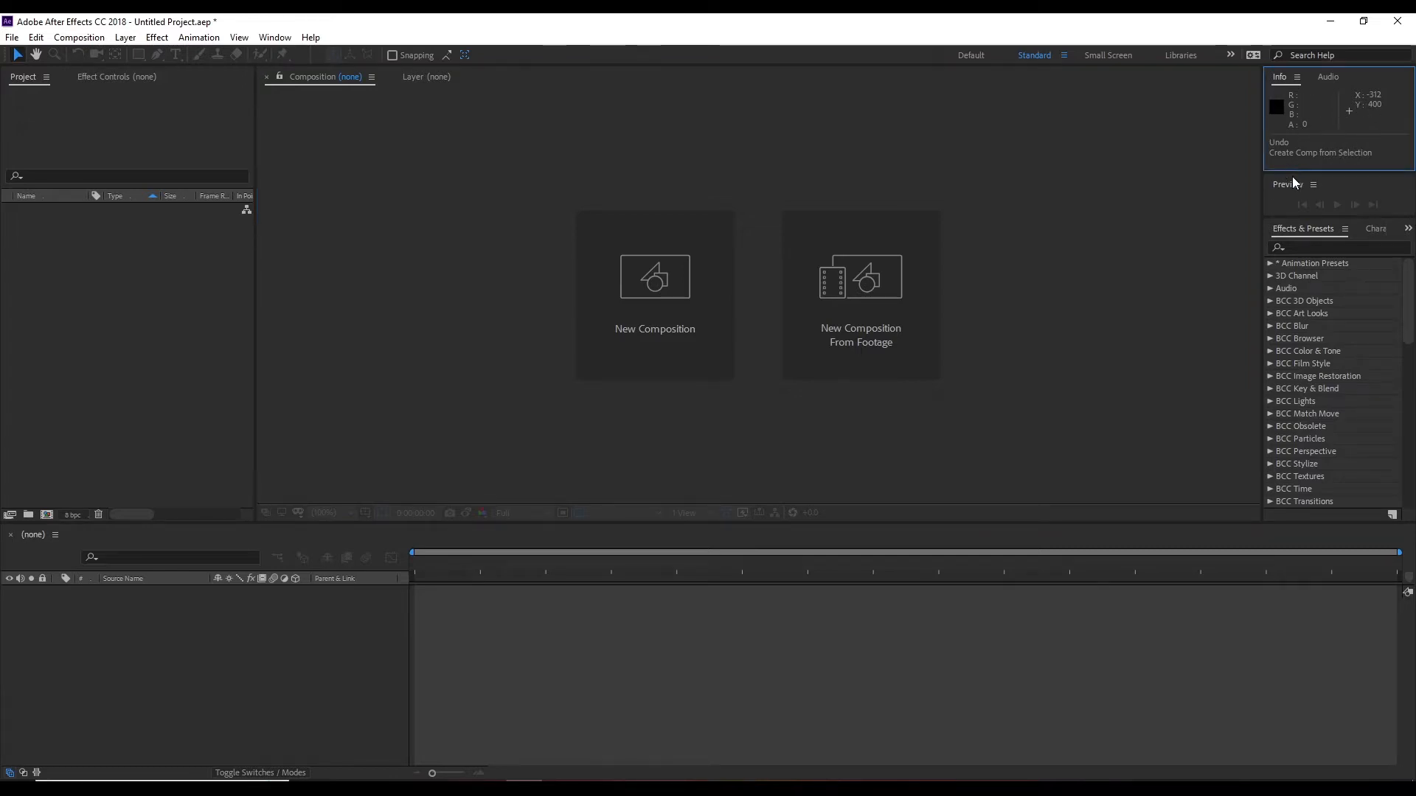
left_click(1289, 196)
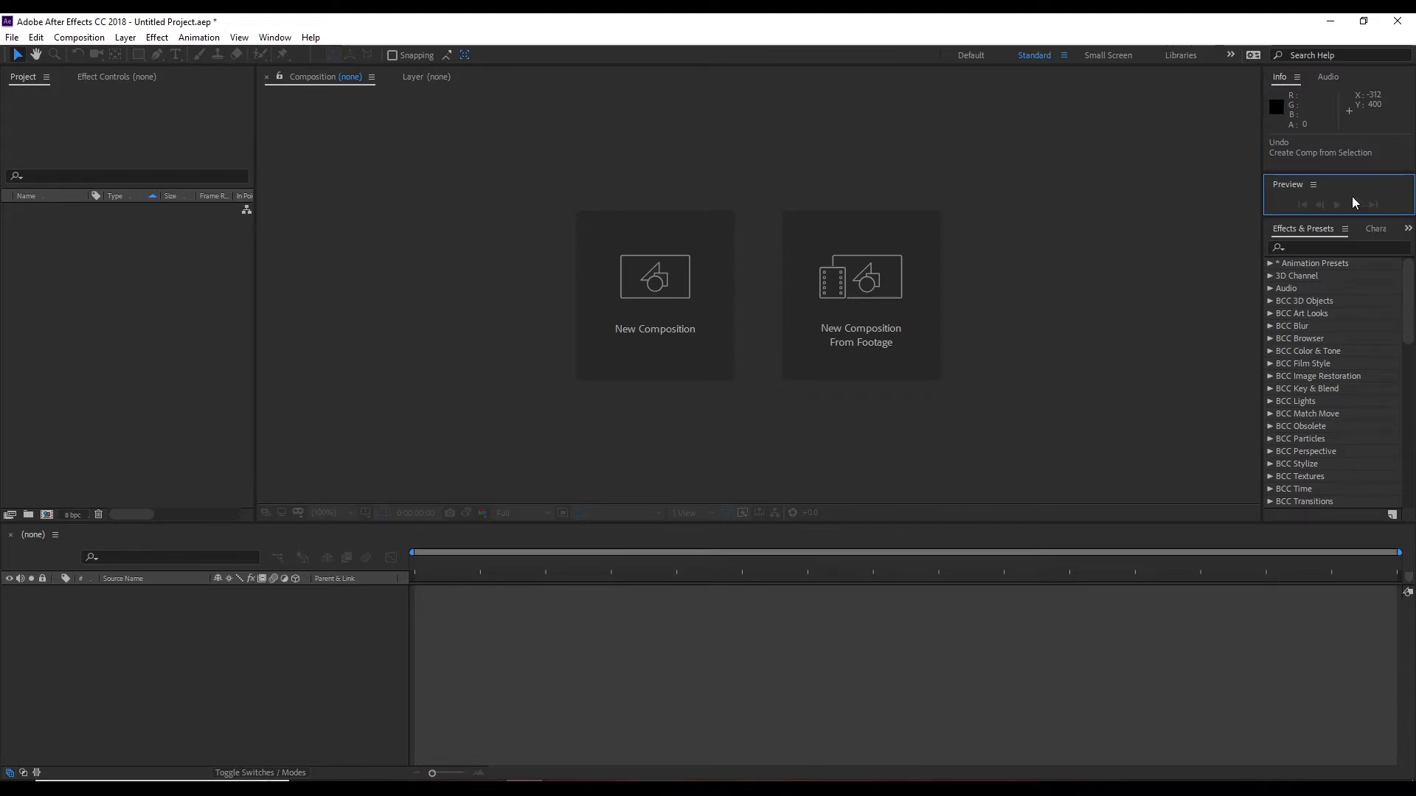
Browse the full list of effects and presets, expanding and collapsing the Sapphire Stylize category
scroll(1316, 339, "down", 2)
scroll(1317, 339, "down", 10)
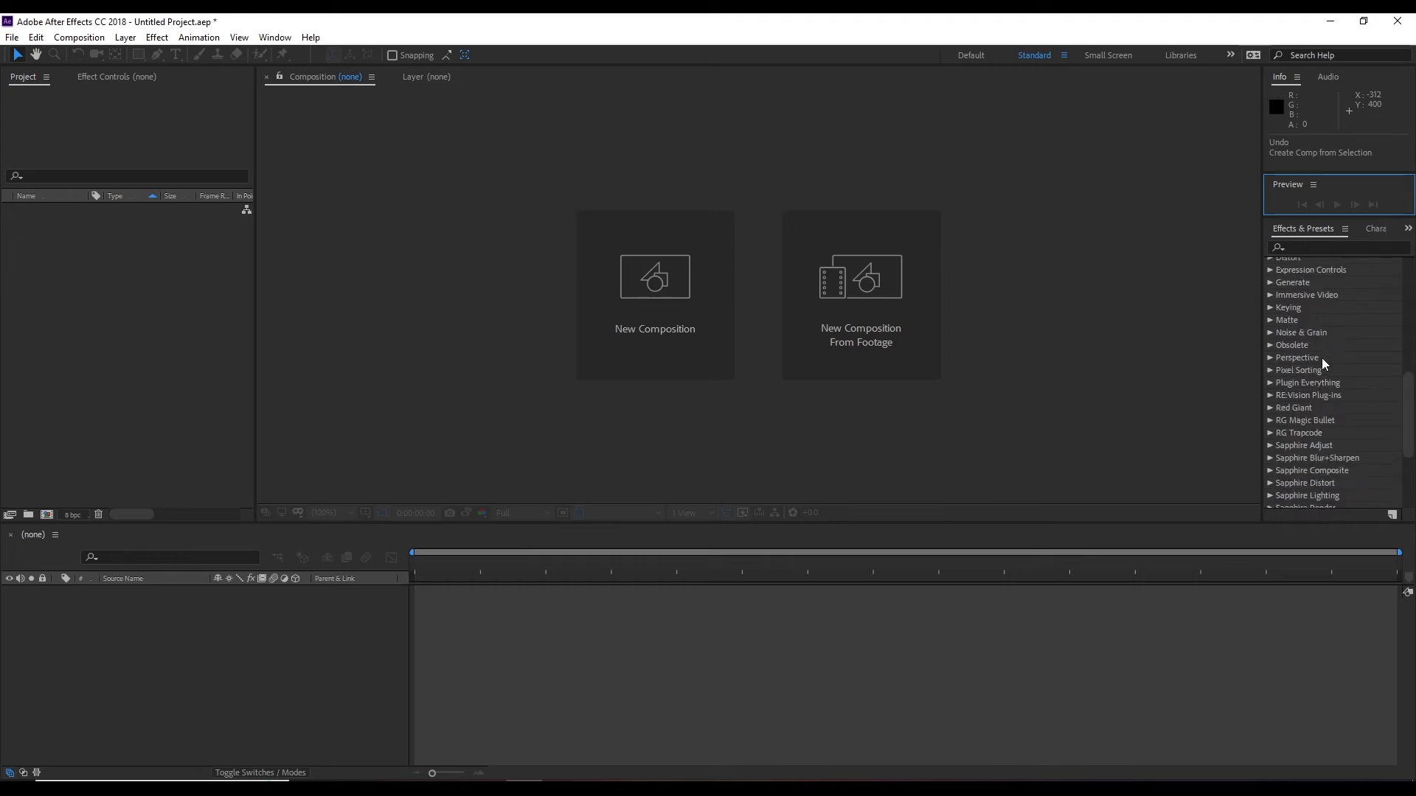
scroll(1322, 330, "down", 3)
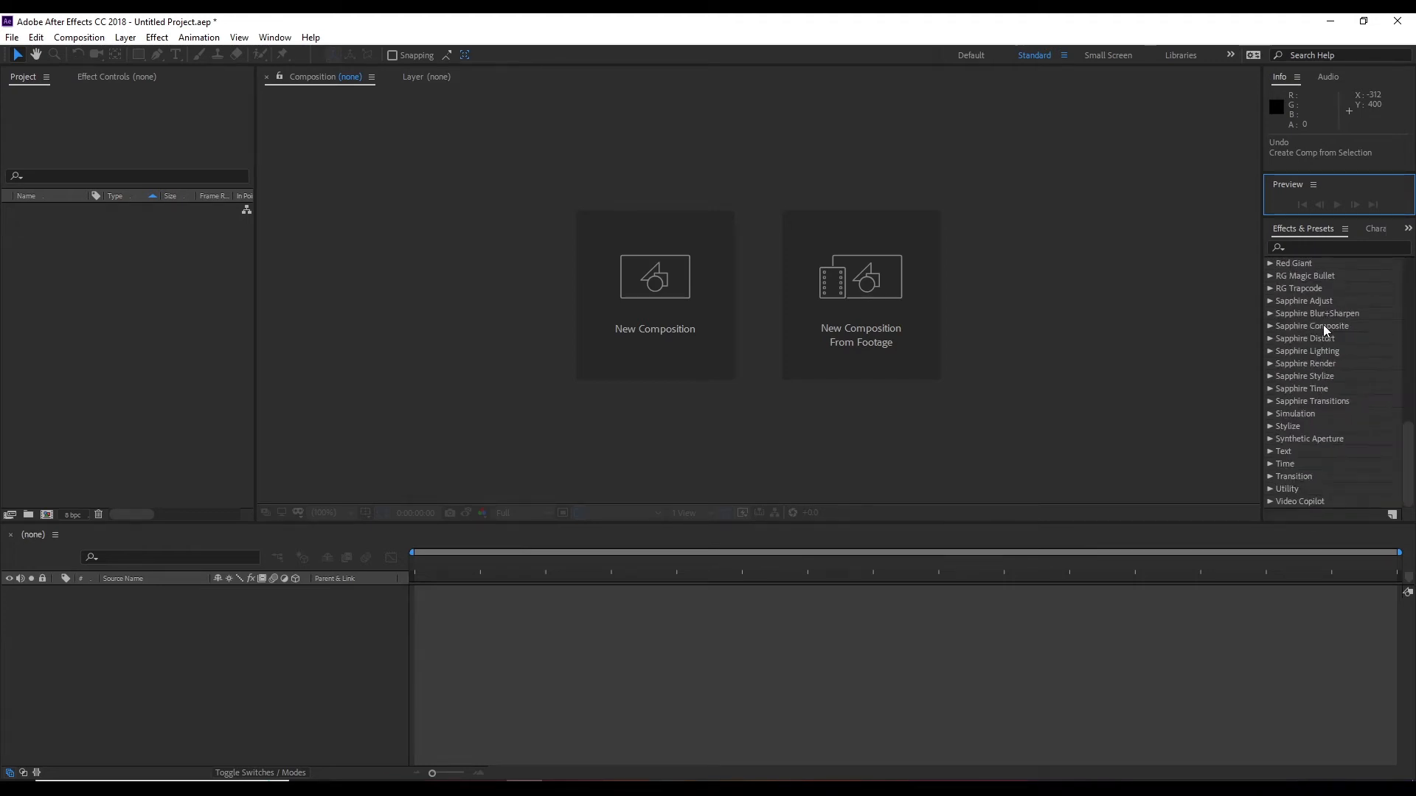
scroll(1302, 399, "up", 15)
scroll(1302, 399, "down", 15)
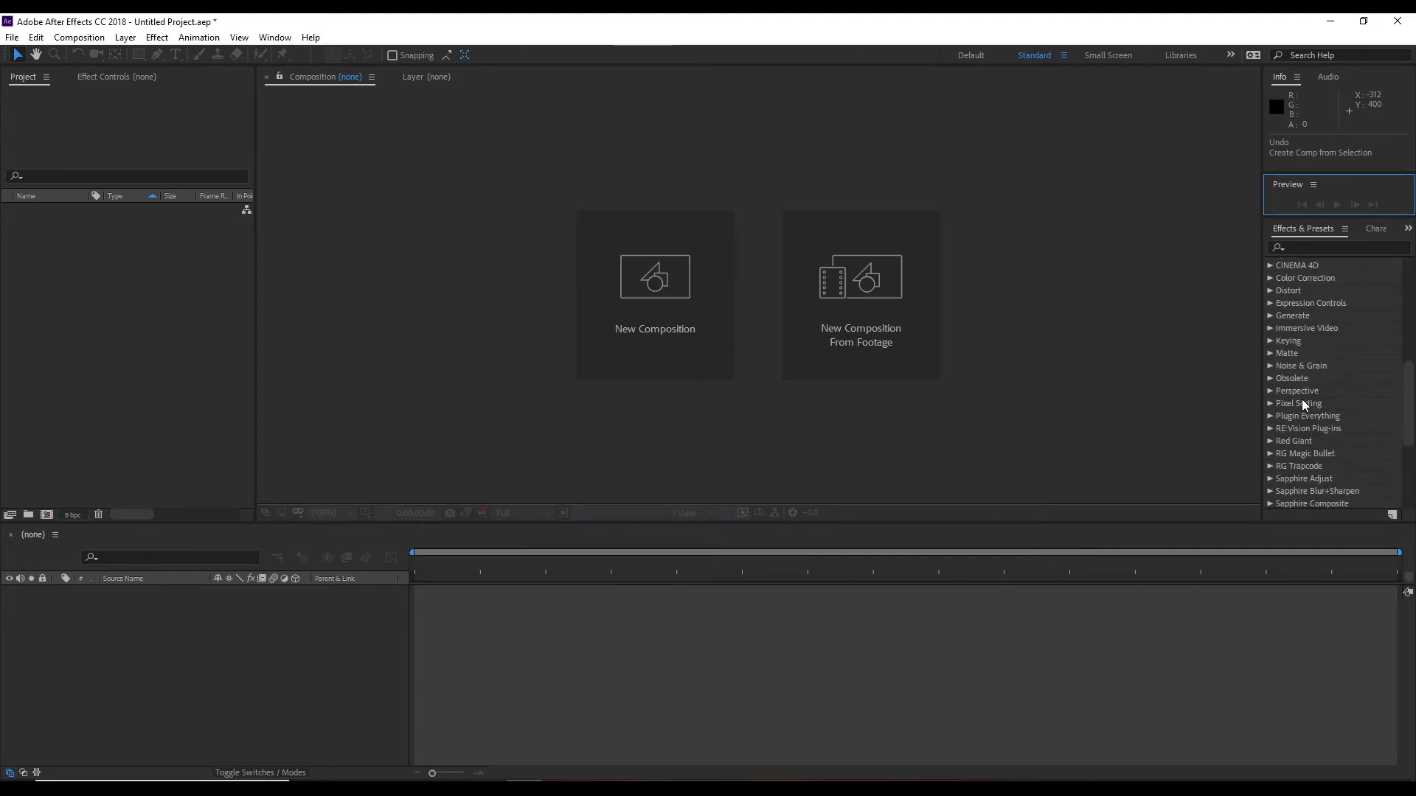
left_click(1270, 375)
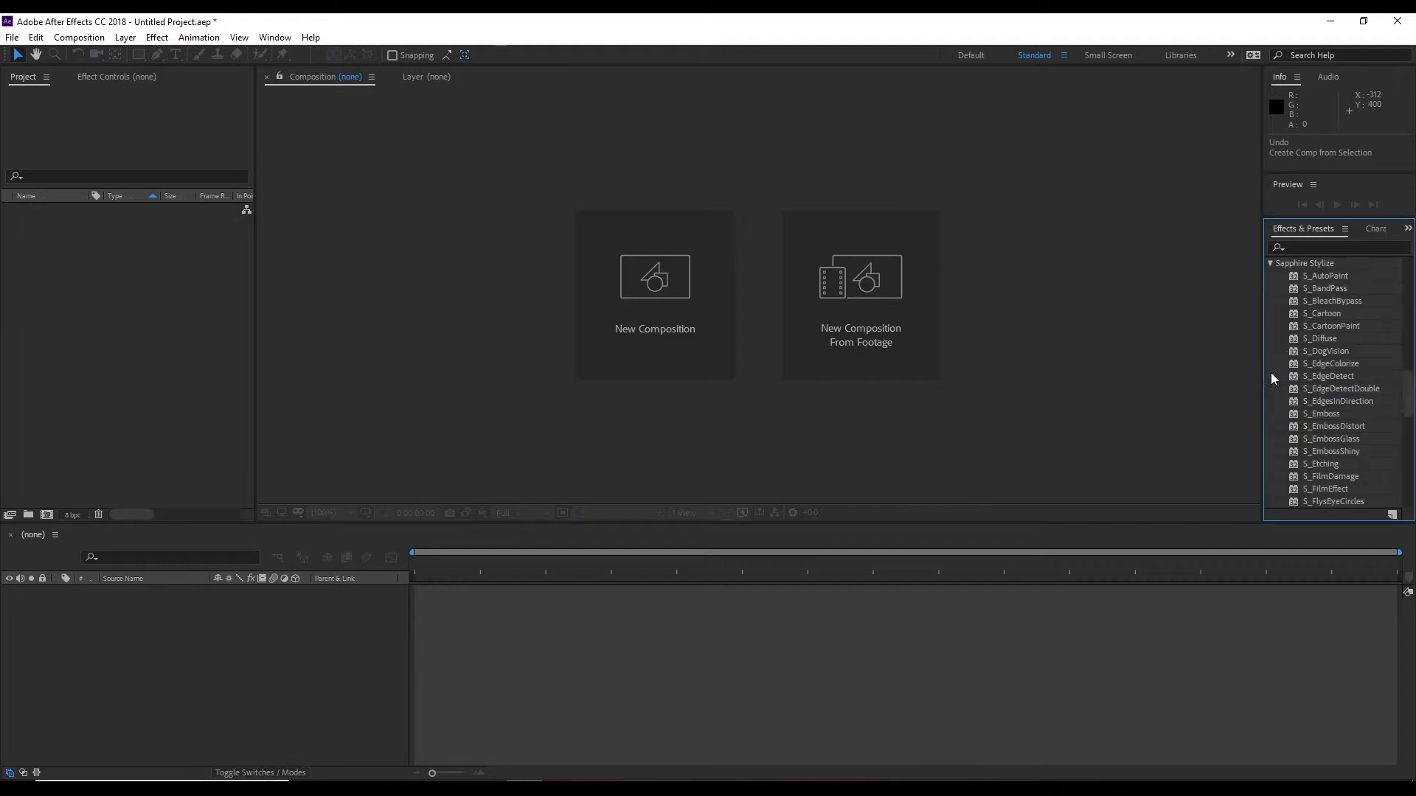
left_click(1269, 263)
scroll(1317, 322, "up", 15)
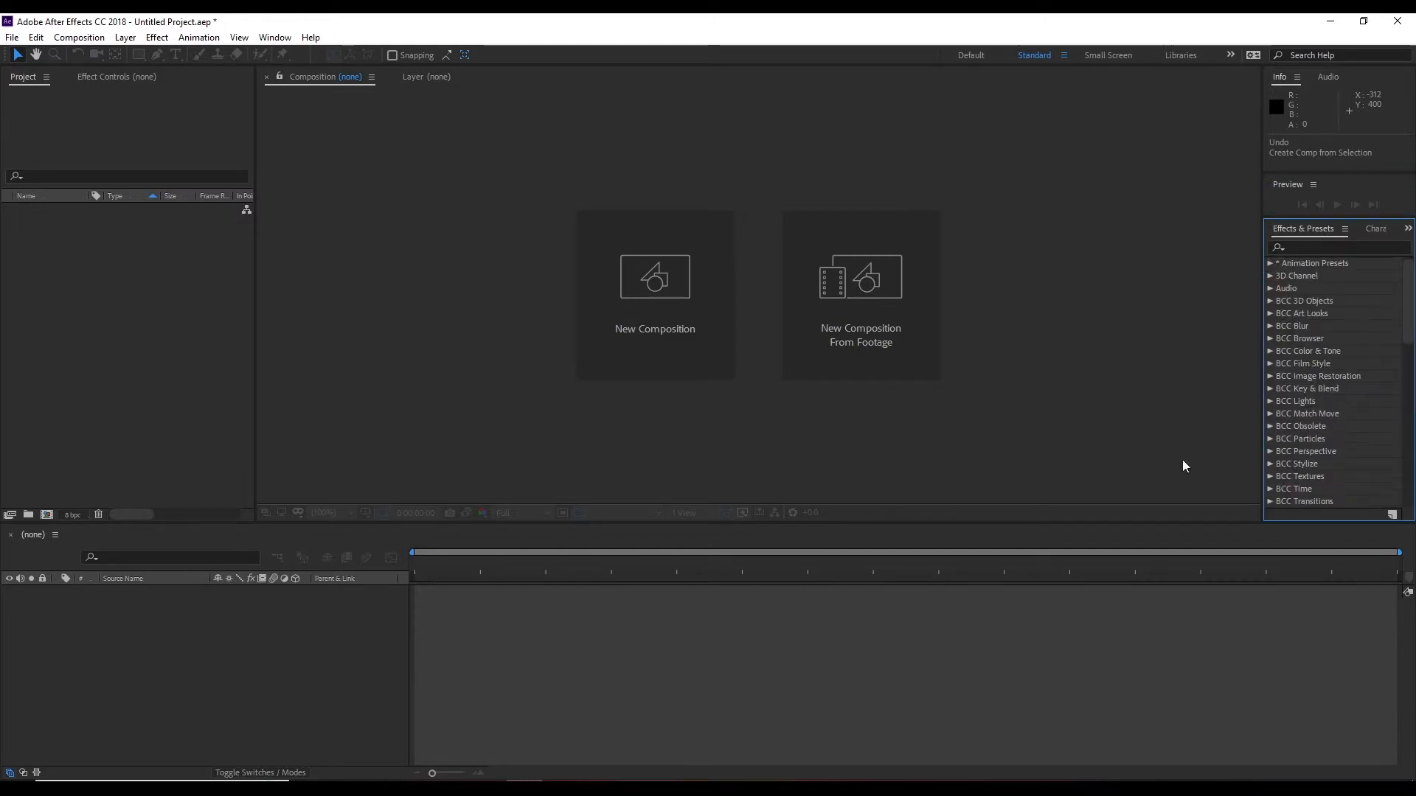
Look over the empty timeline, project and composition areas
left_click(732, 615)
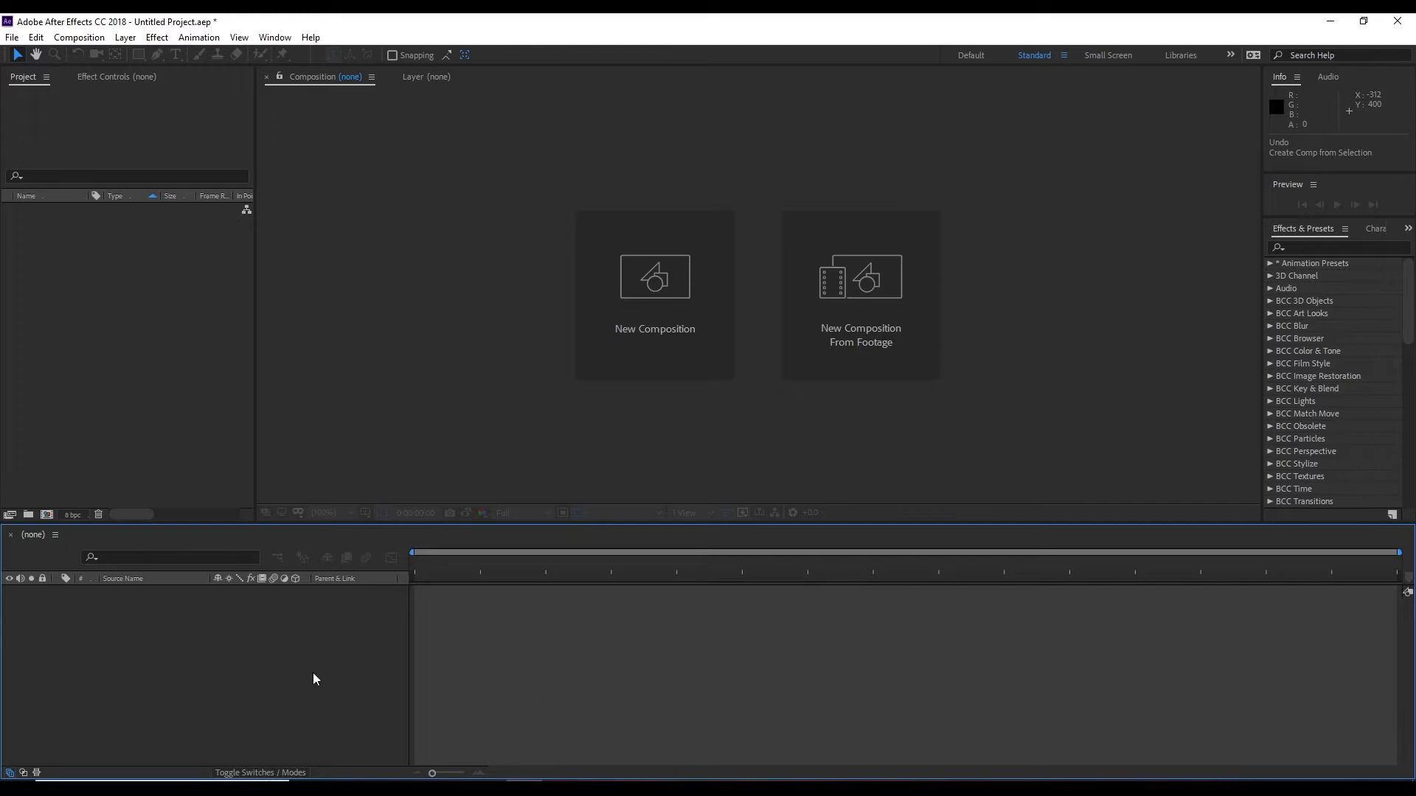
left_click(99, 294)
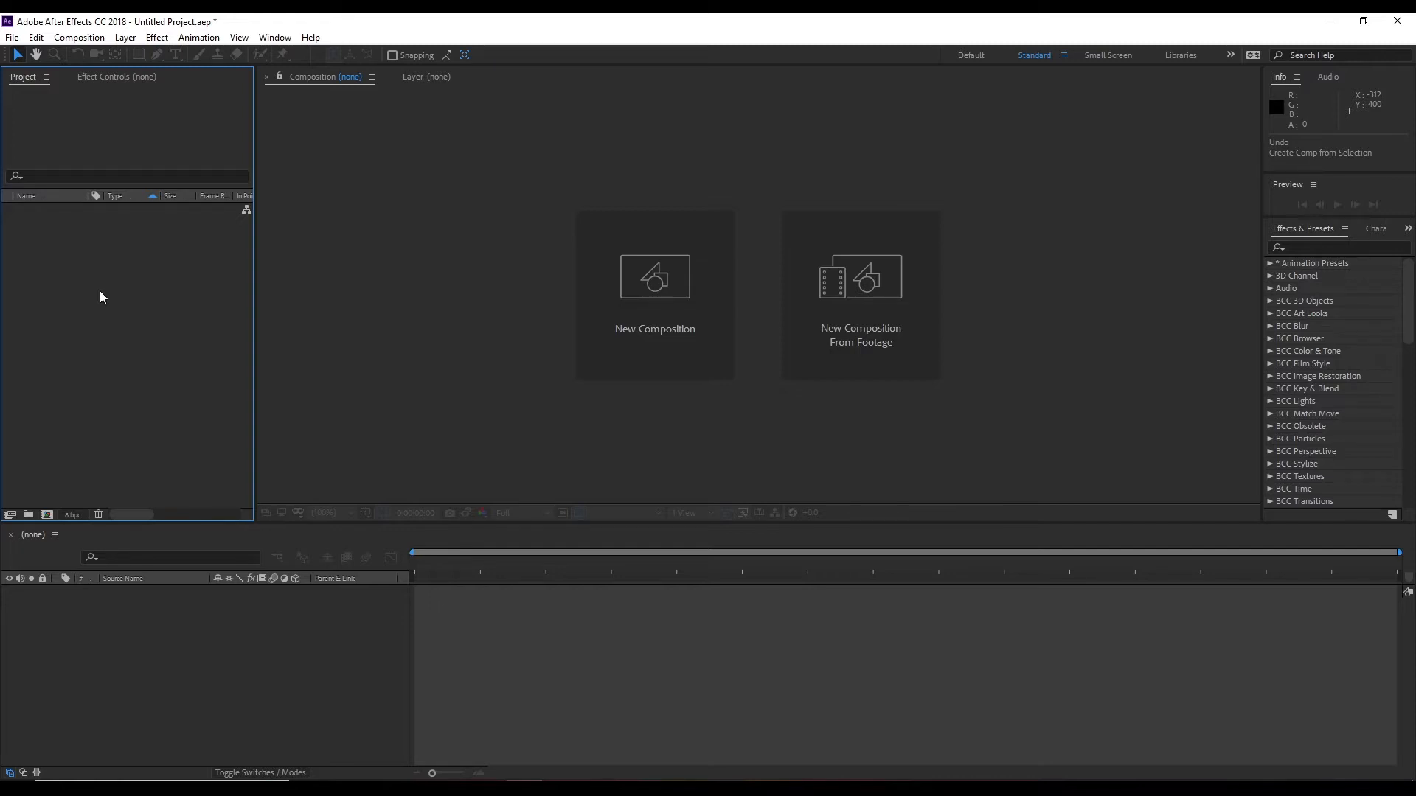
left_click(465, 303)
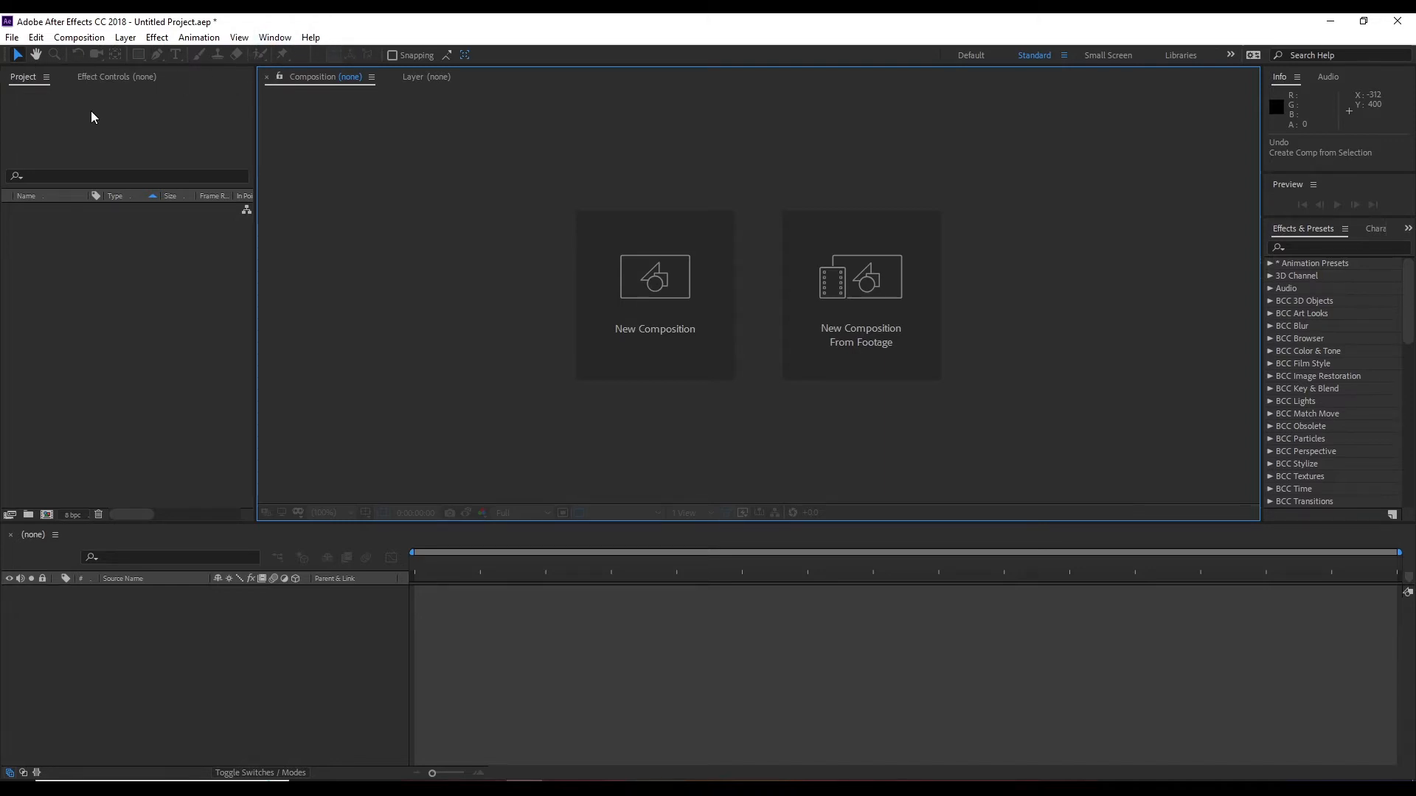
left_click(47, 351)
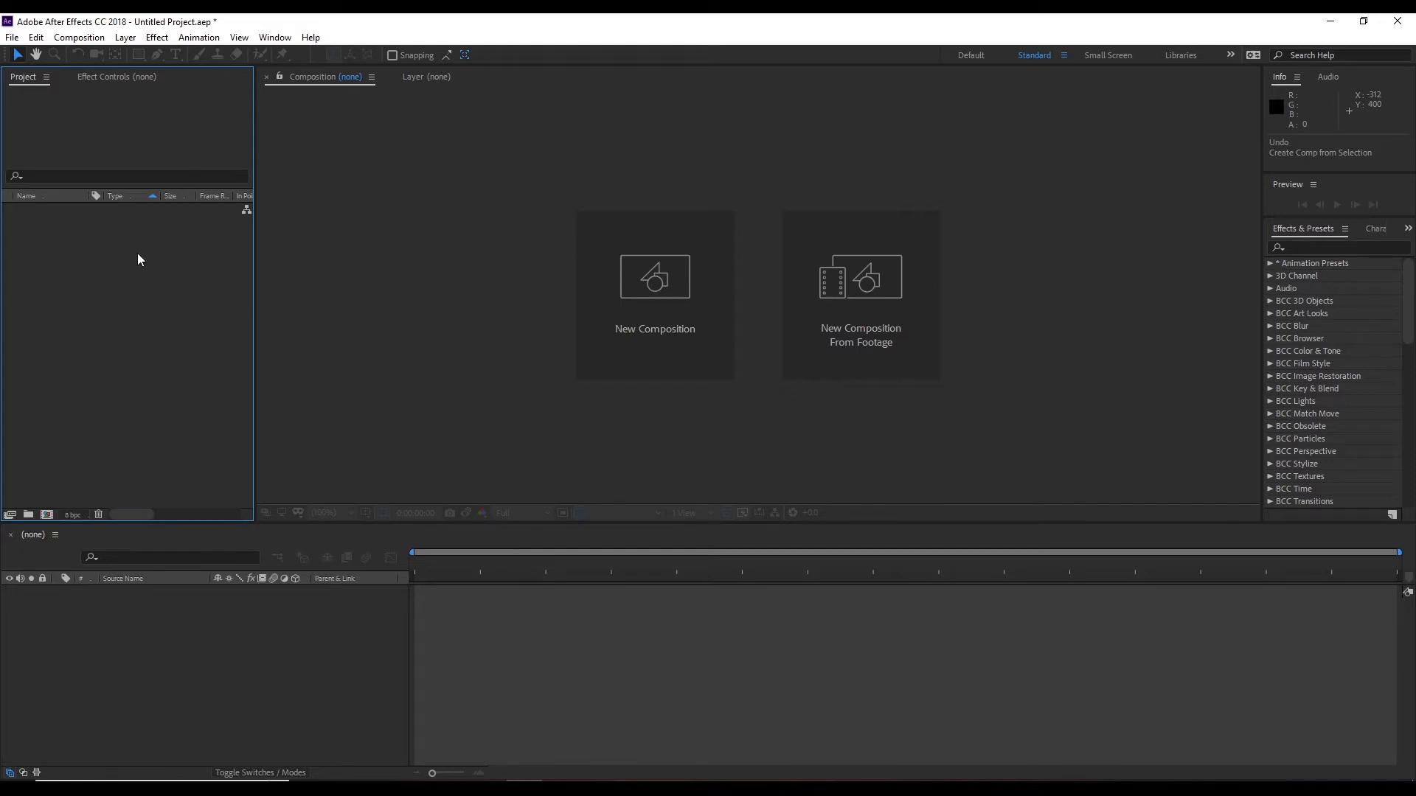
key("ctrl+alt+shift+n")
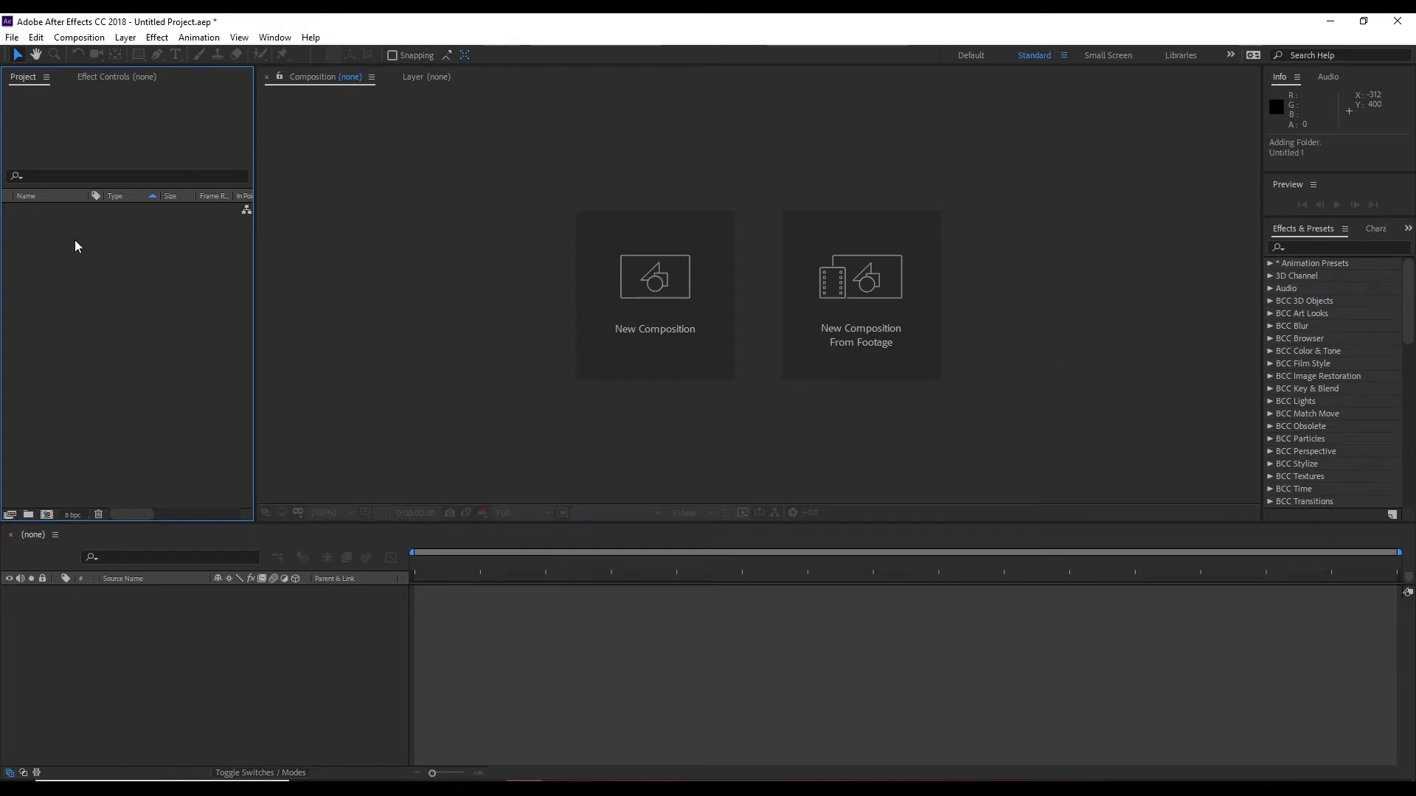
left_click(11, 37)
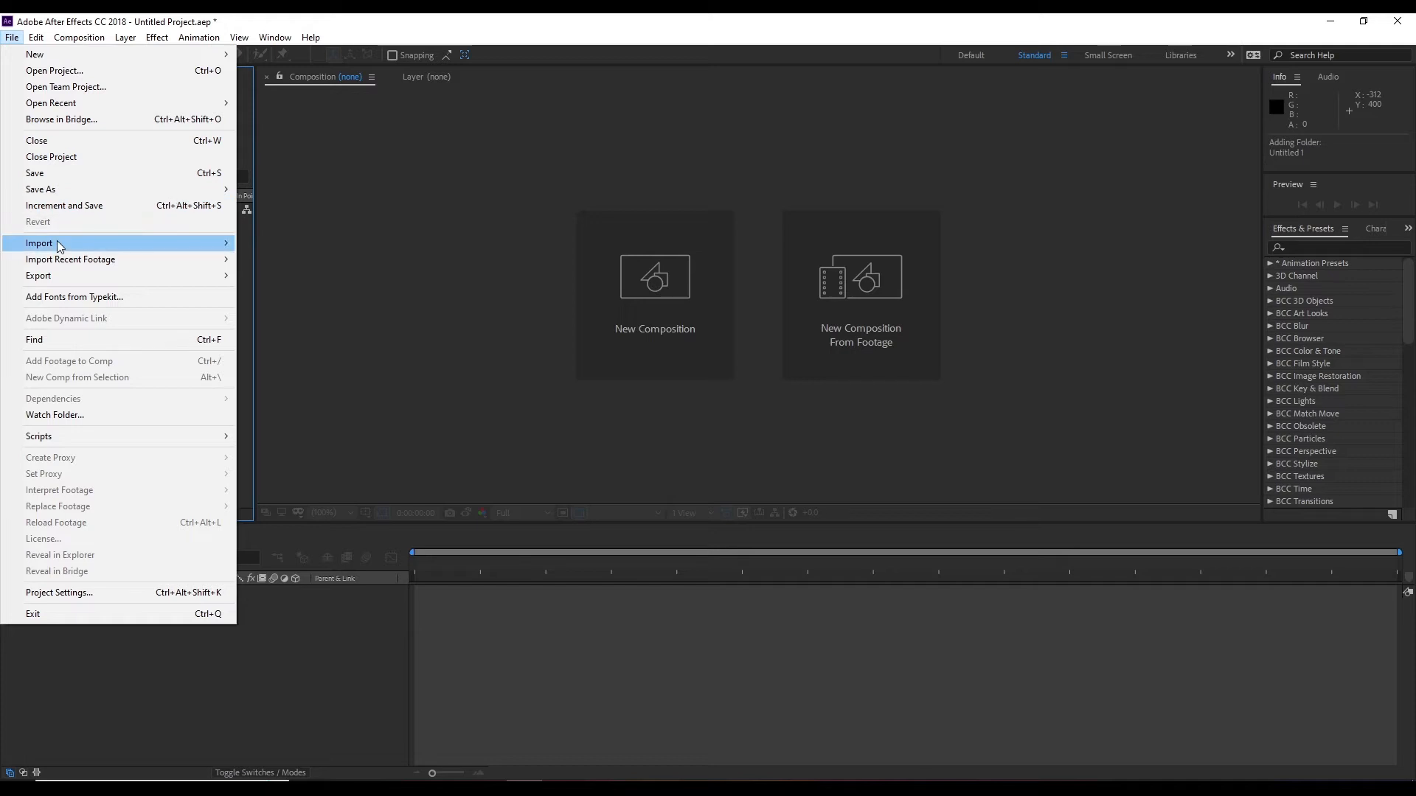
mouse_move(56, 240)
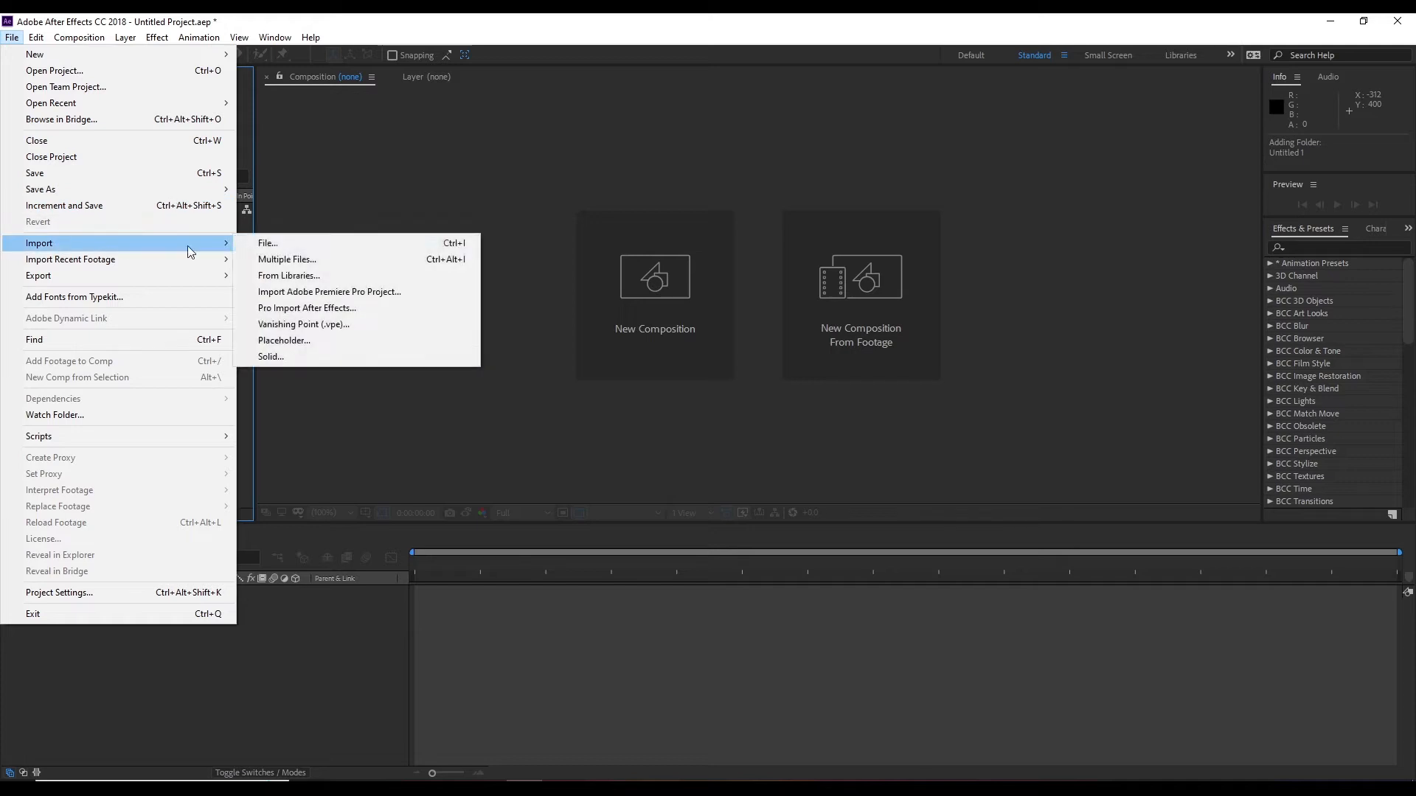
left_click(306, 242)
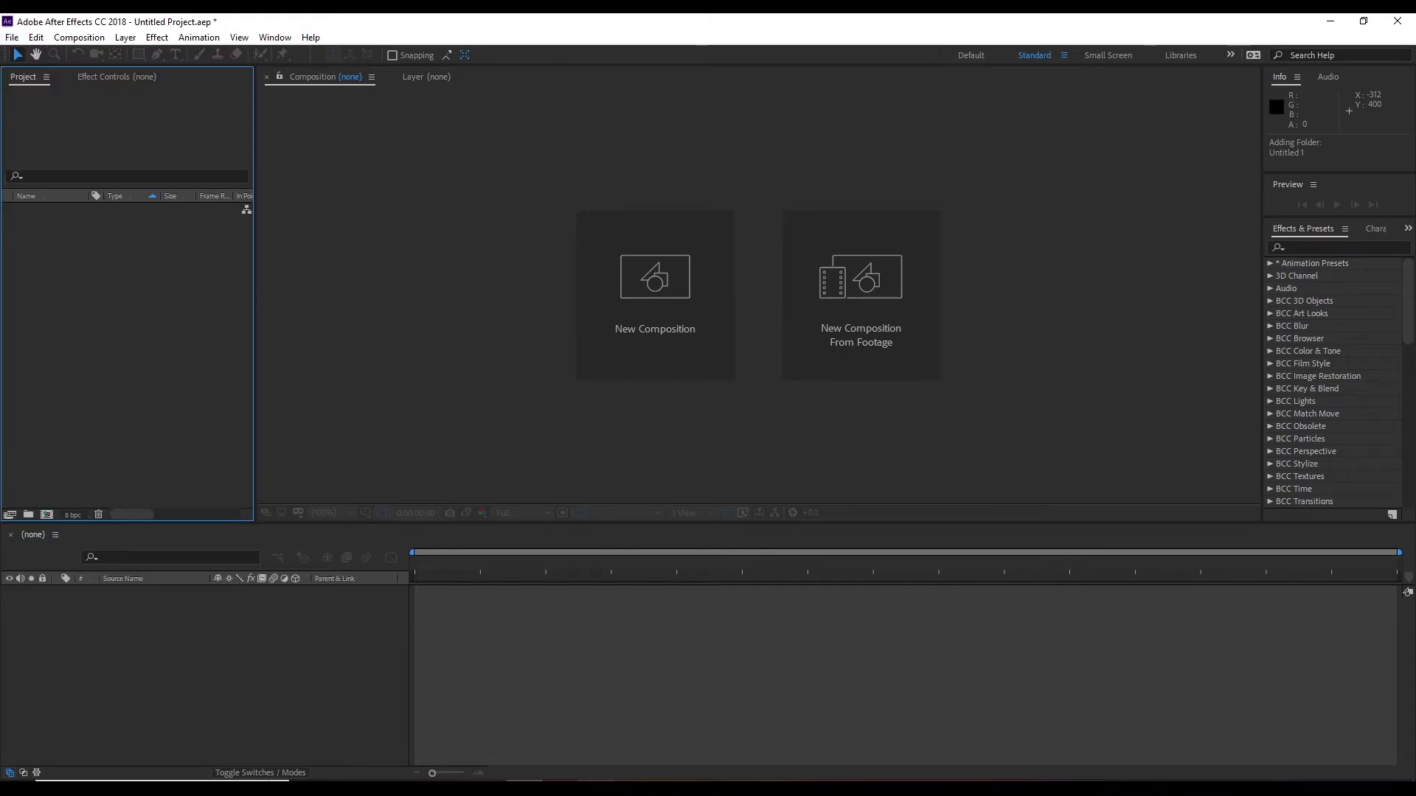
Switch to File Explorer and import the RWBY - Hyousetsu Teikoku - 06 video from the ICEQUEENDOM folder into the project
left_click(382, 781)
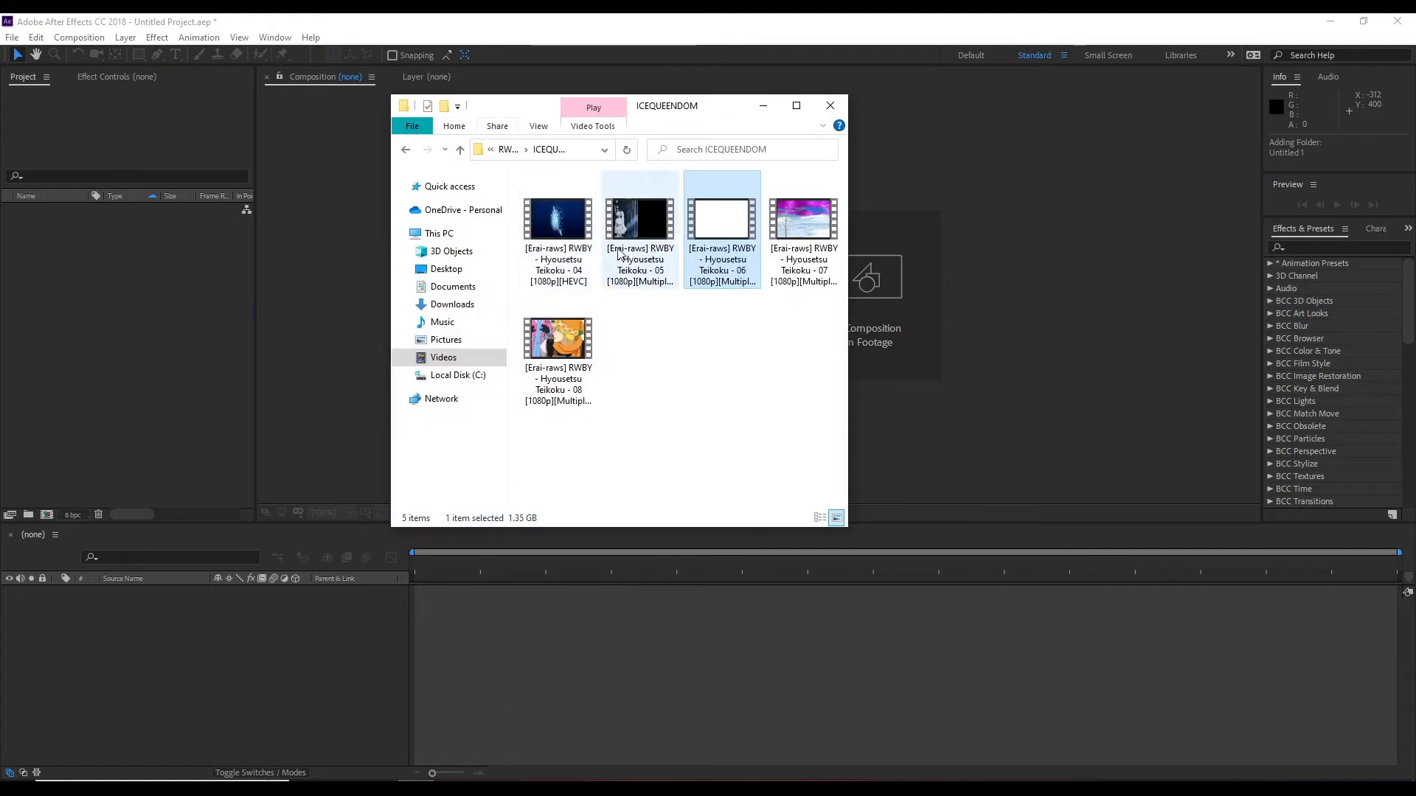
left_click_drag(724, 233, 87, 283)
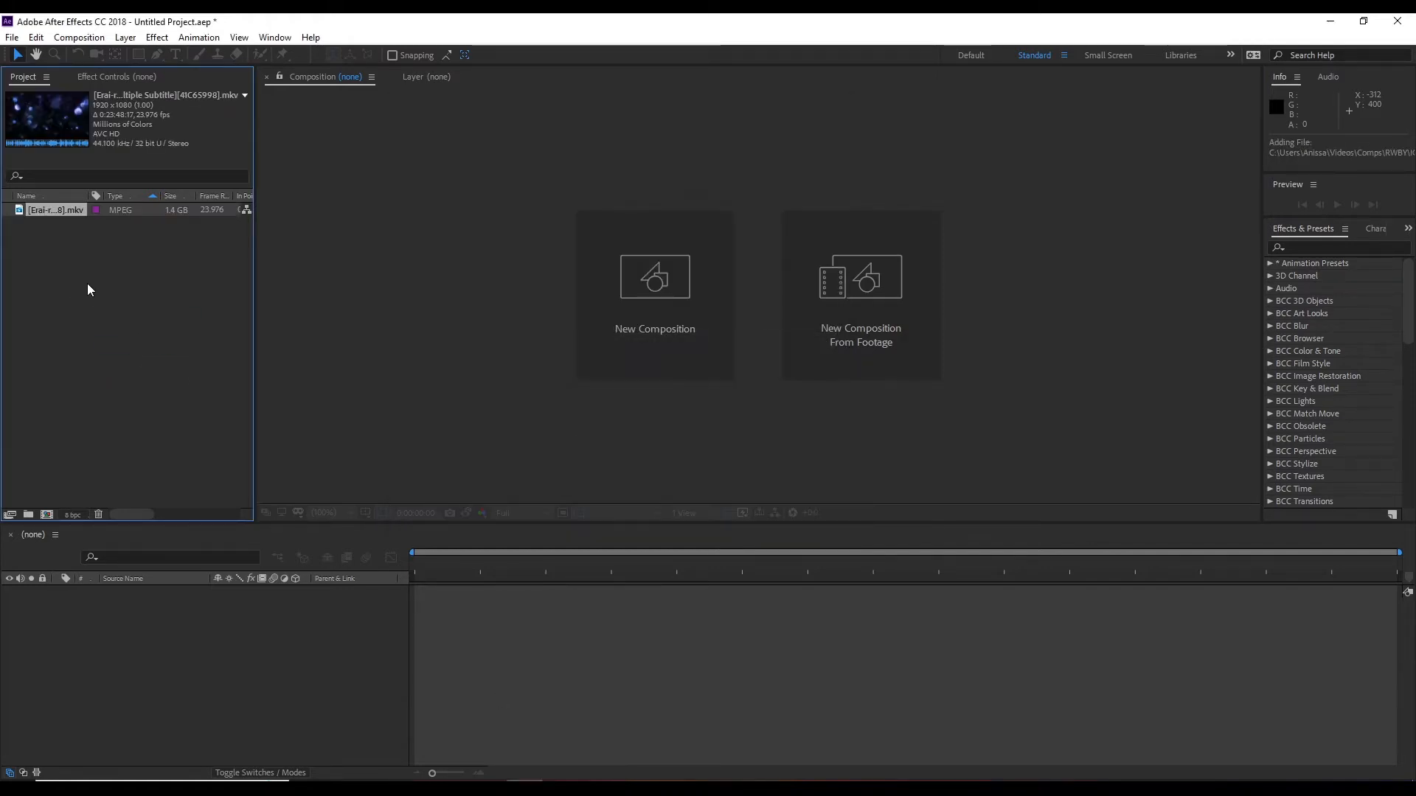
left_click(91, 233)
left_click(67, 211)
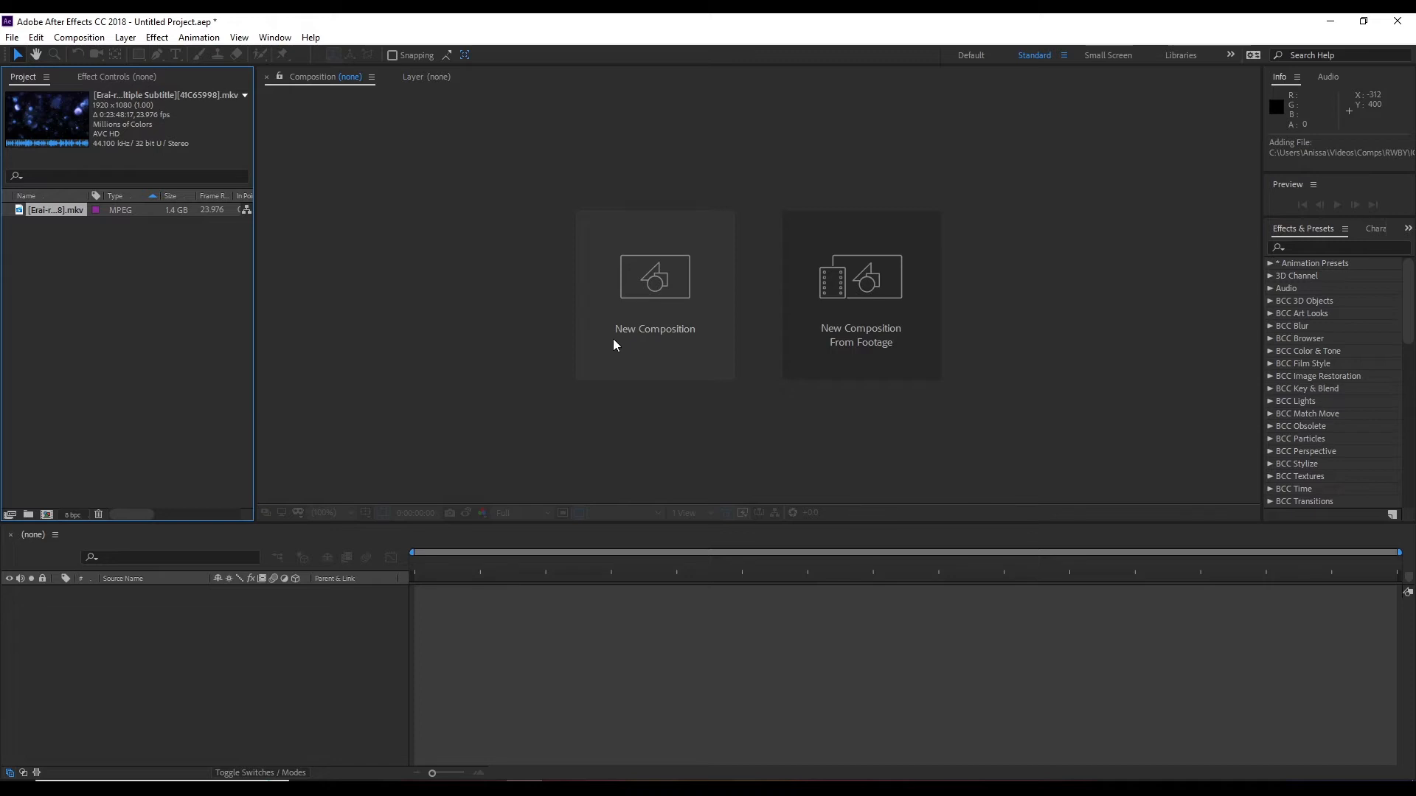
Open the settings for a new composition and review the resolution options, keeping Half
left_click(641, 334)
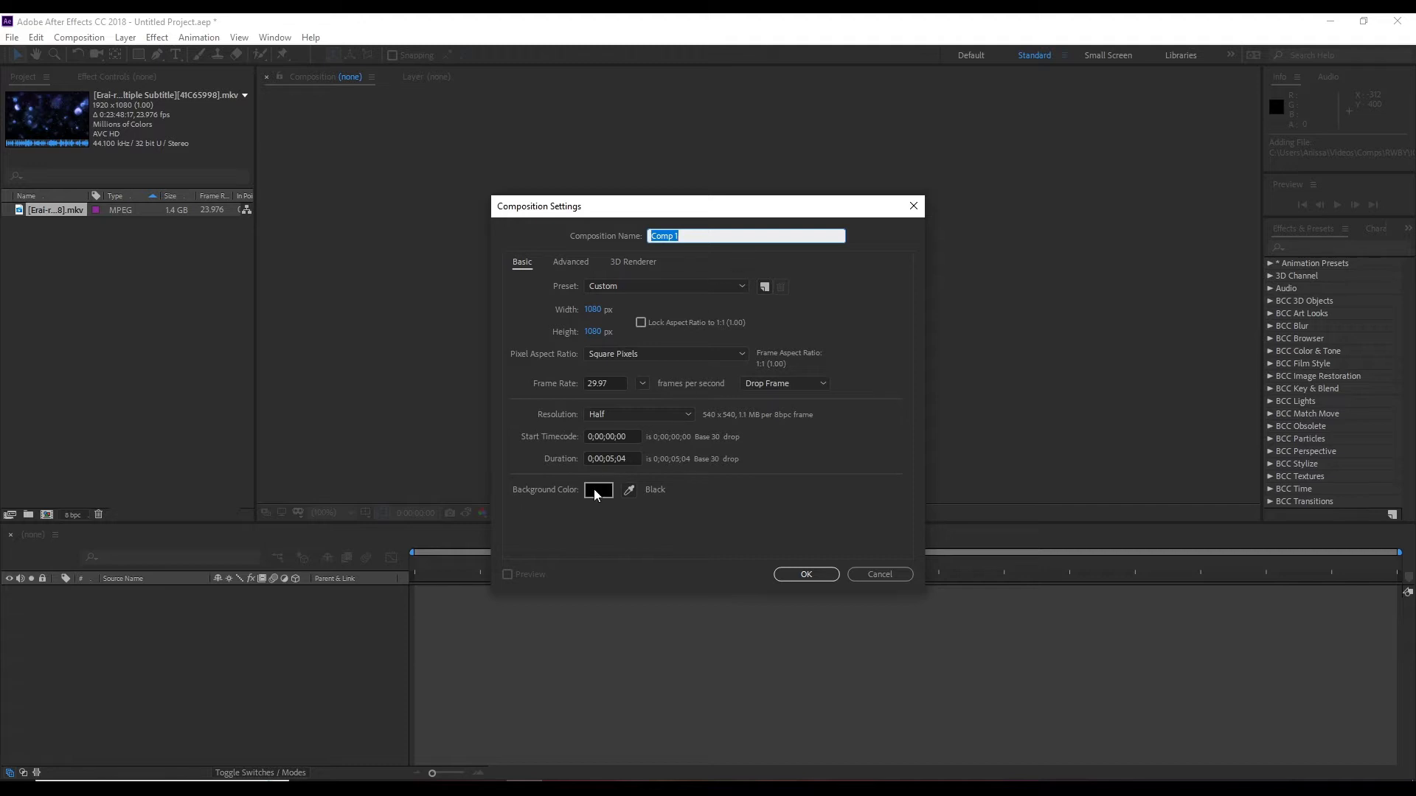
left_click(558, 473)
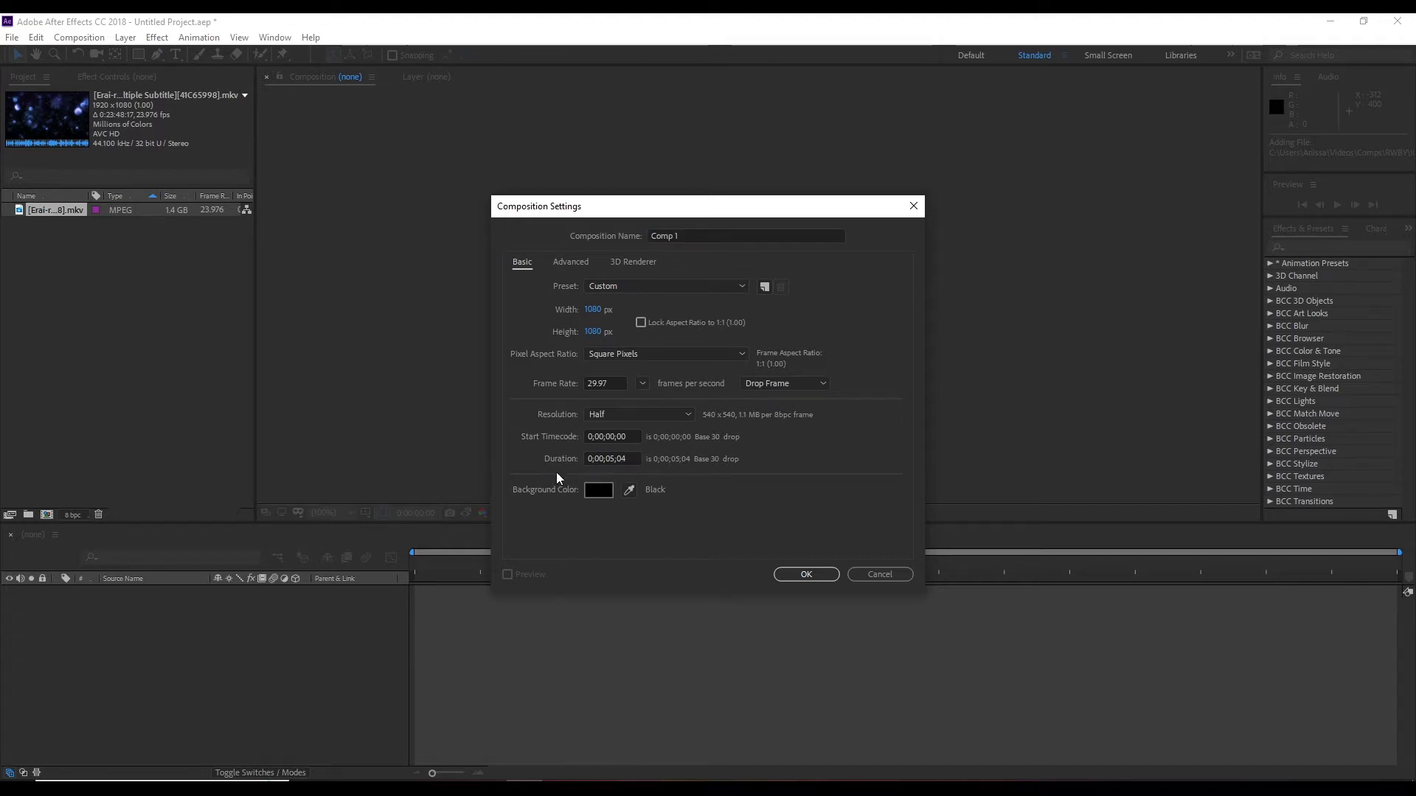
left_click(671, 413)
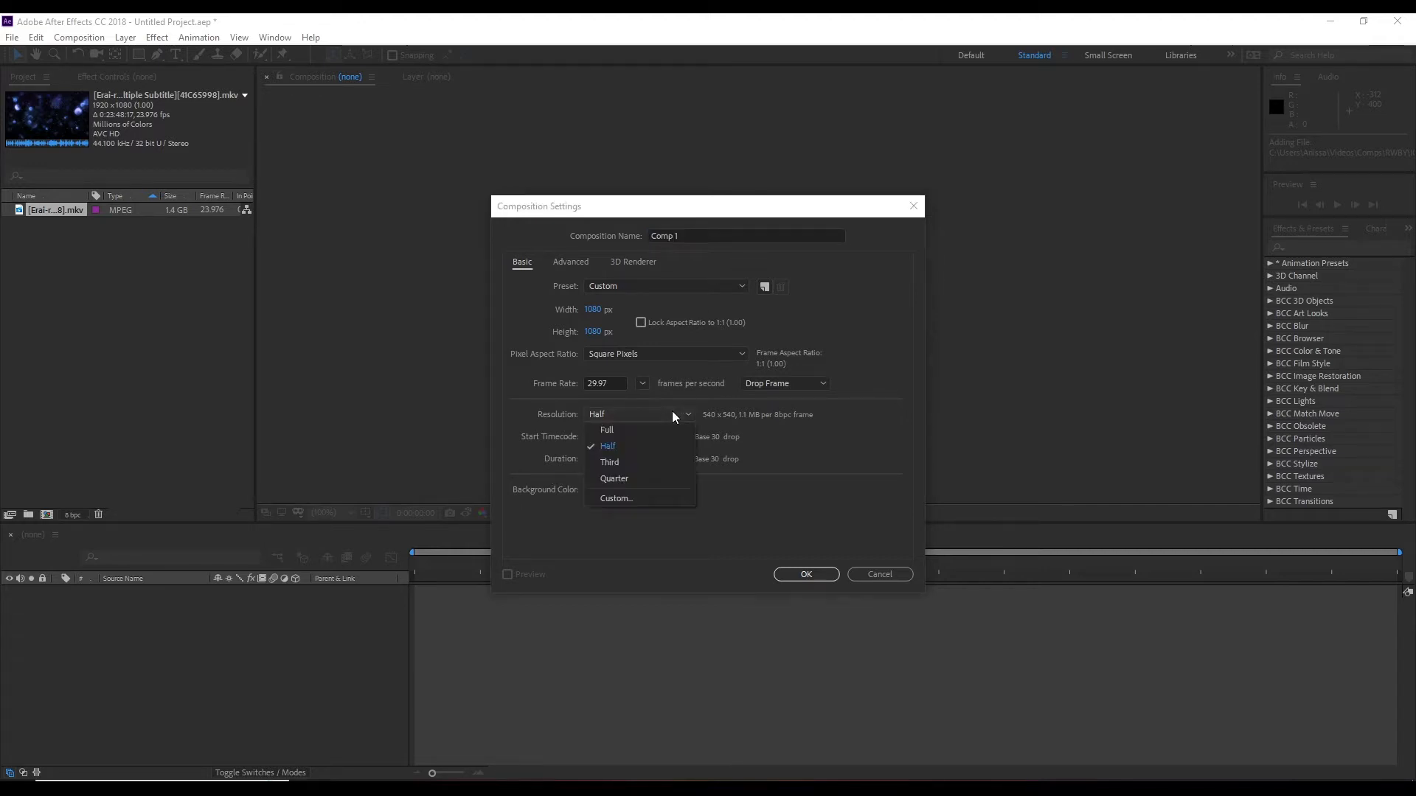
left_click(740, 424)
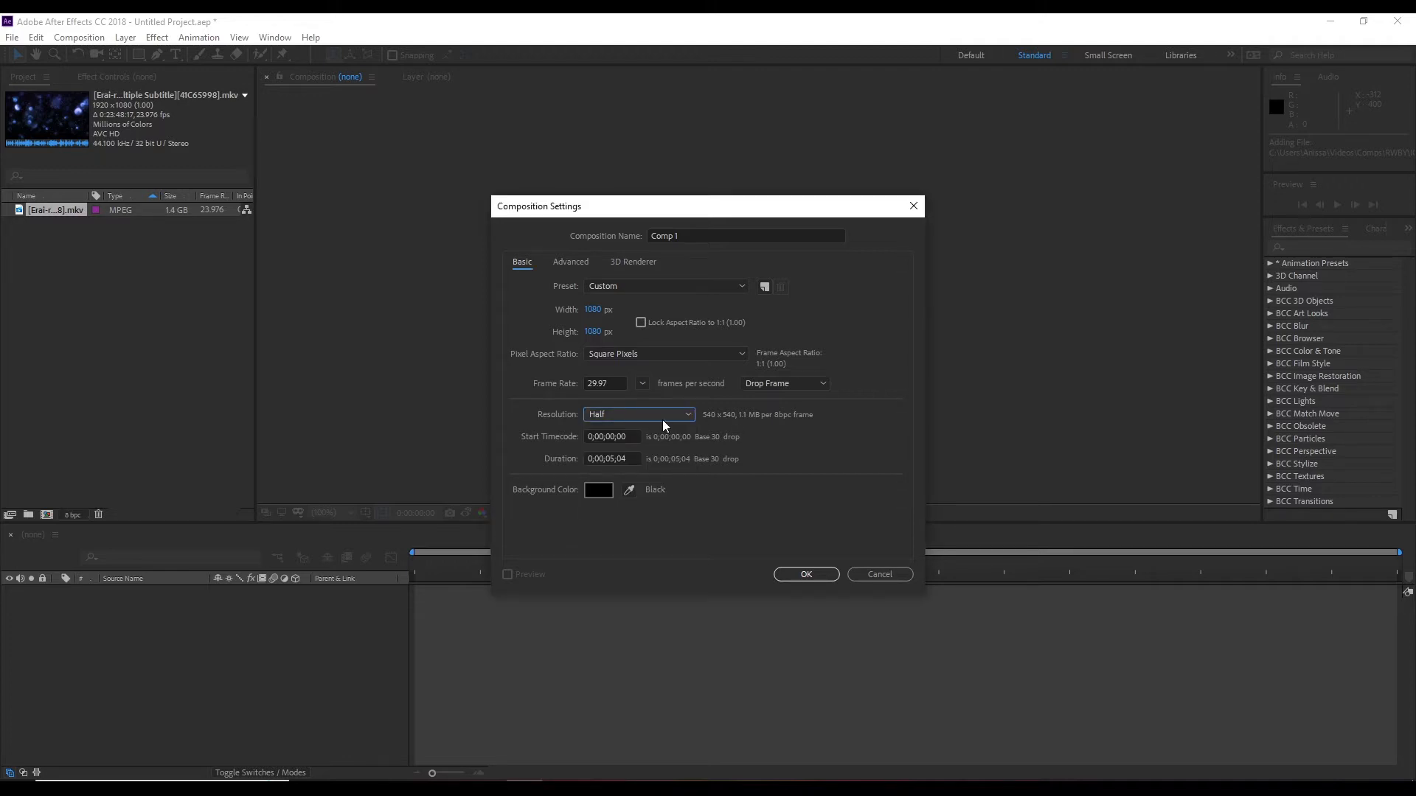
left_click(662, 418)
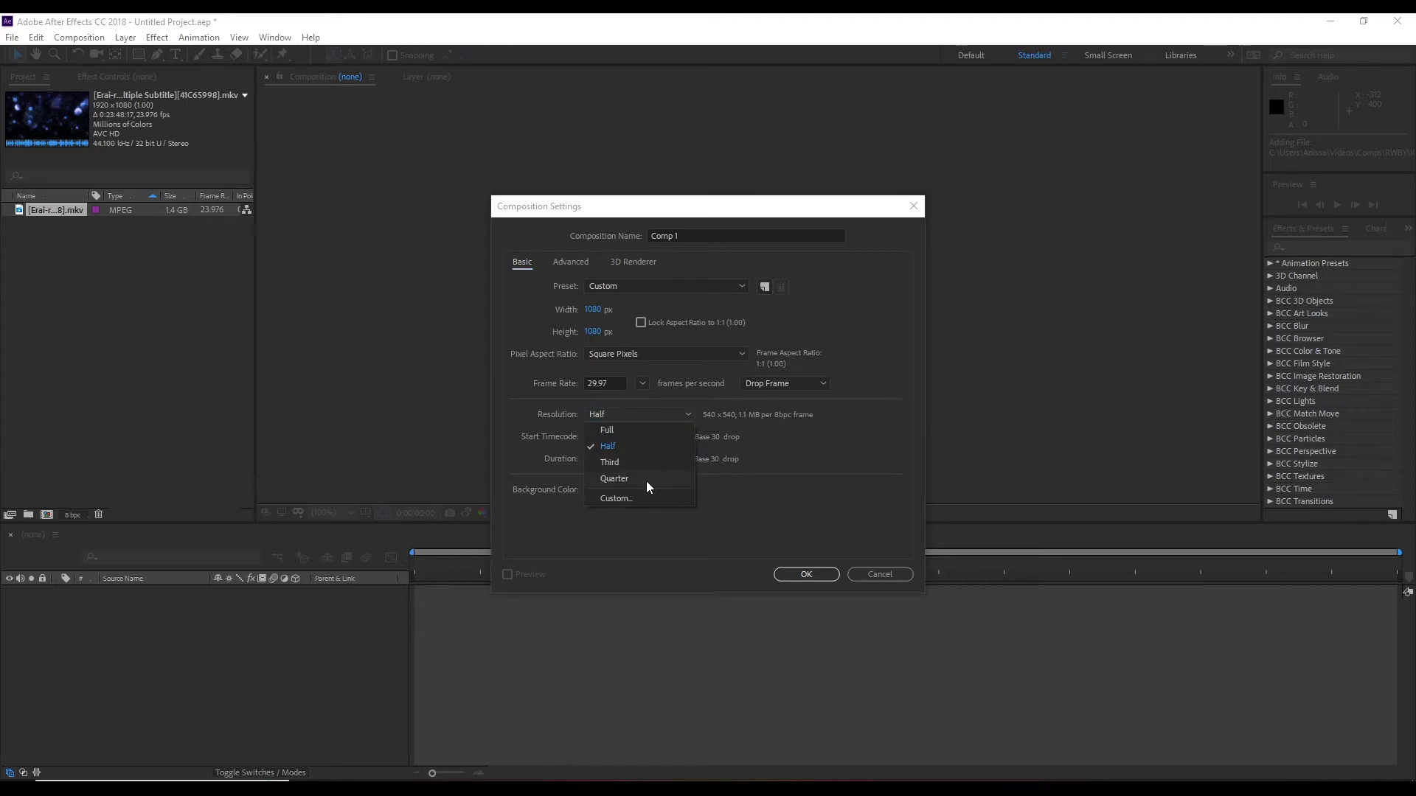
left_click(747, 456)
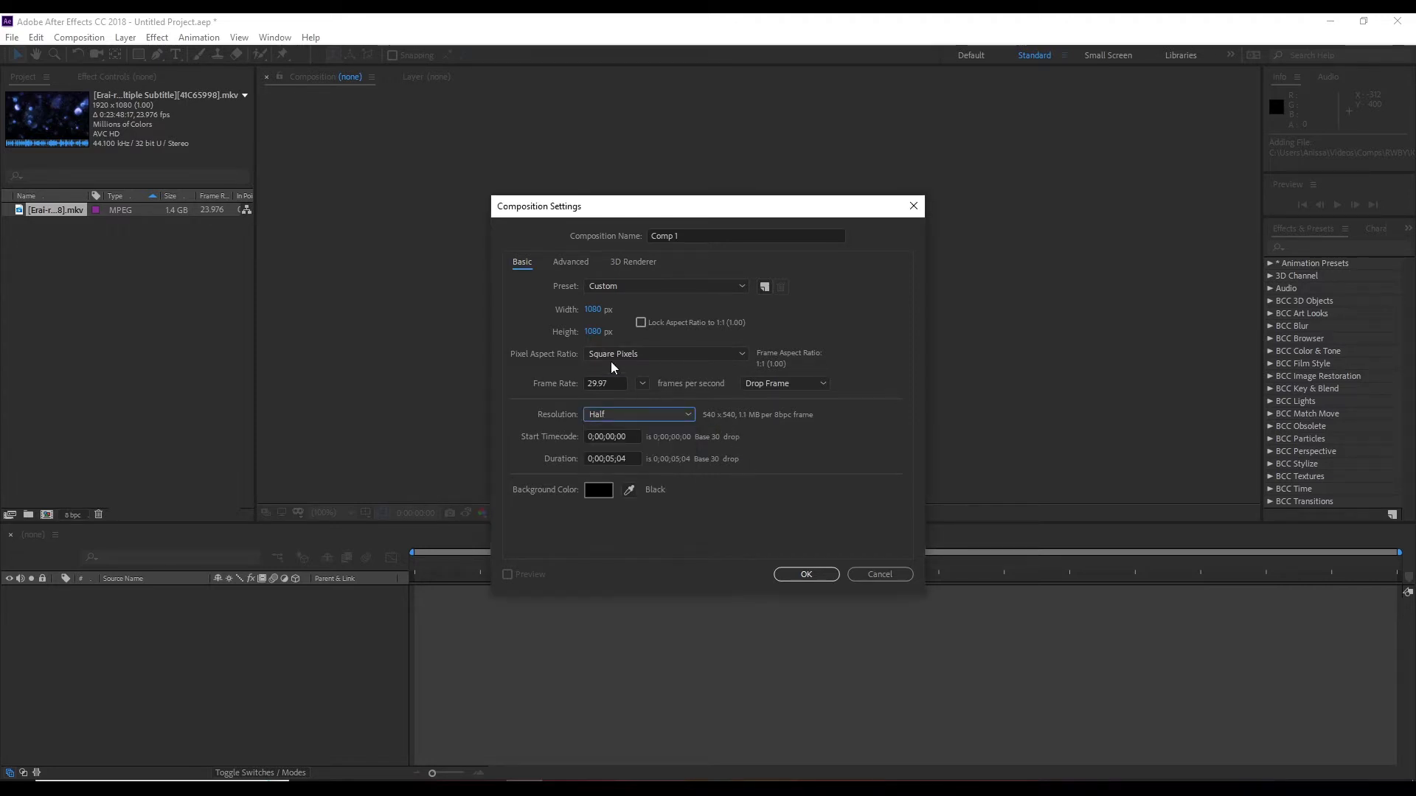
left_click(642, 417)
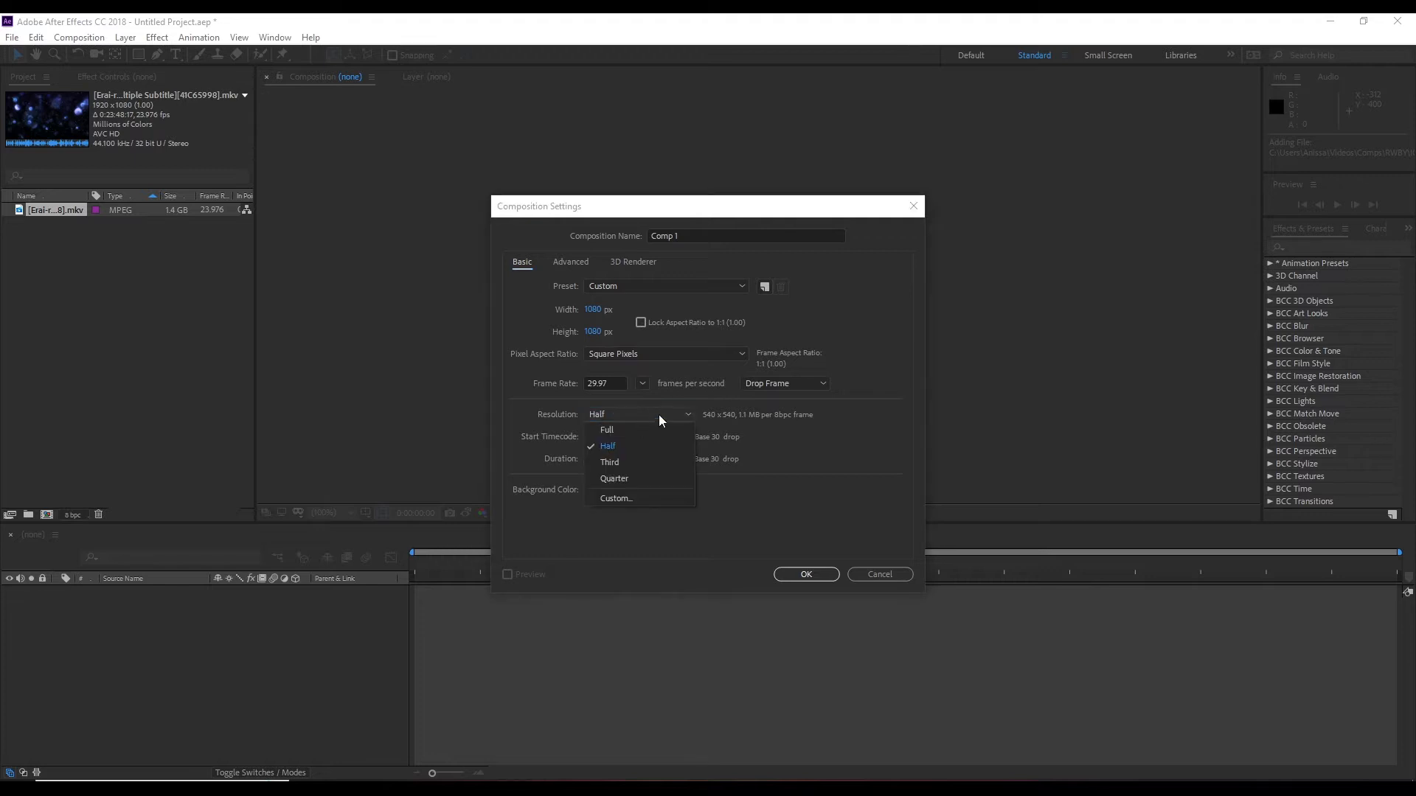
left_click(824, 429)
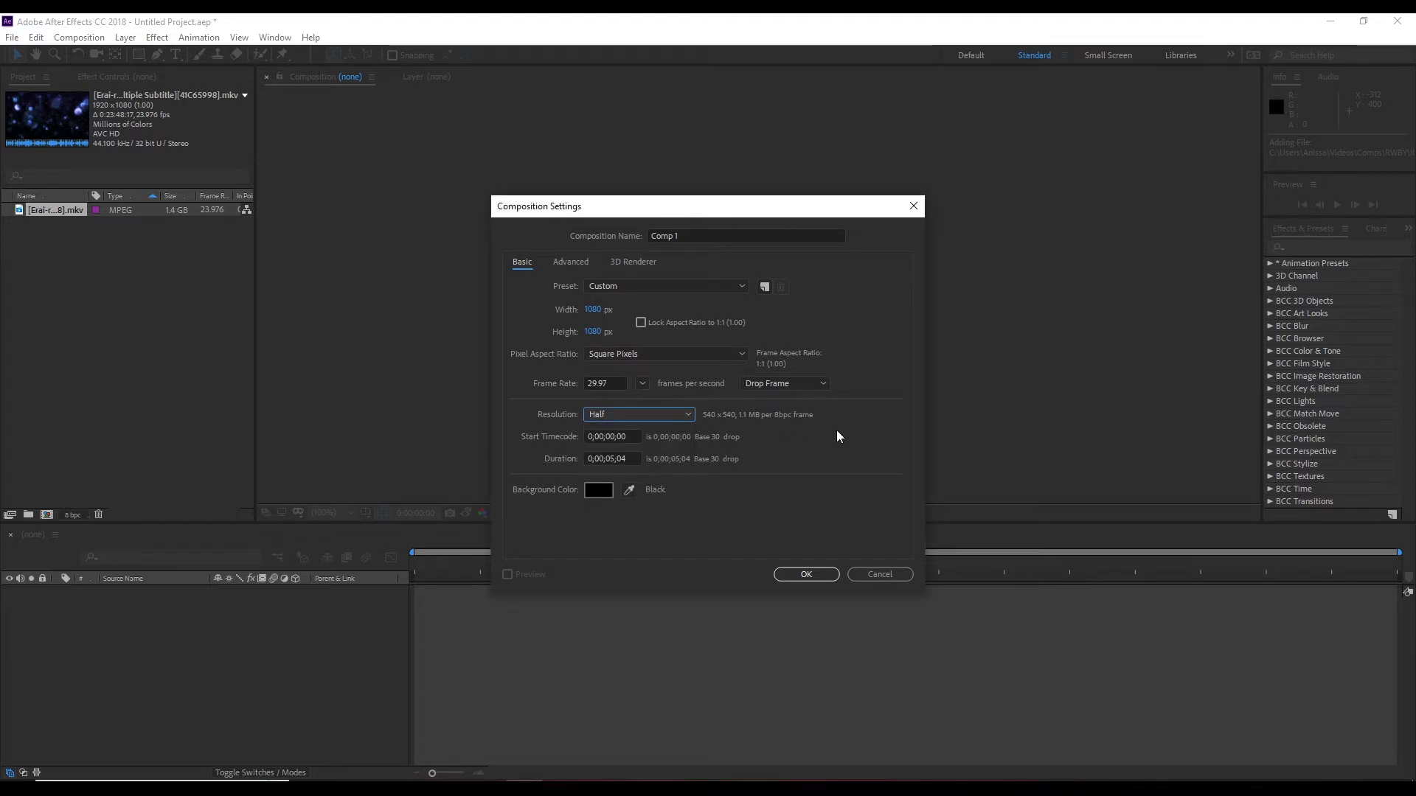
Keep the composition's frame rate at 29.97 fps and apply the HDTV 1080 29.97 preset
left_click(647, 383)
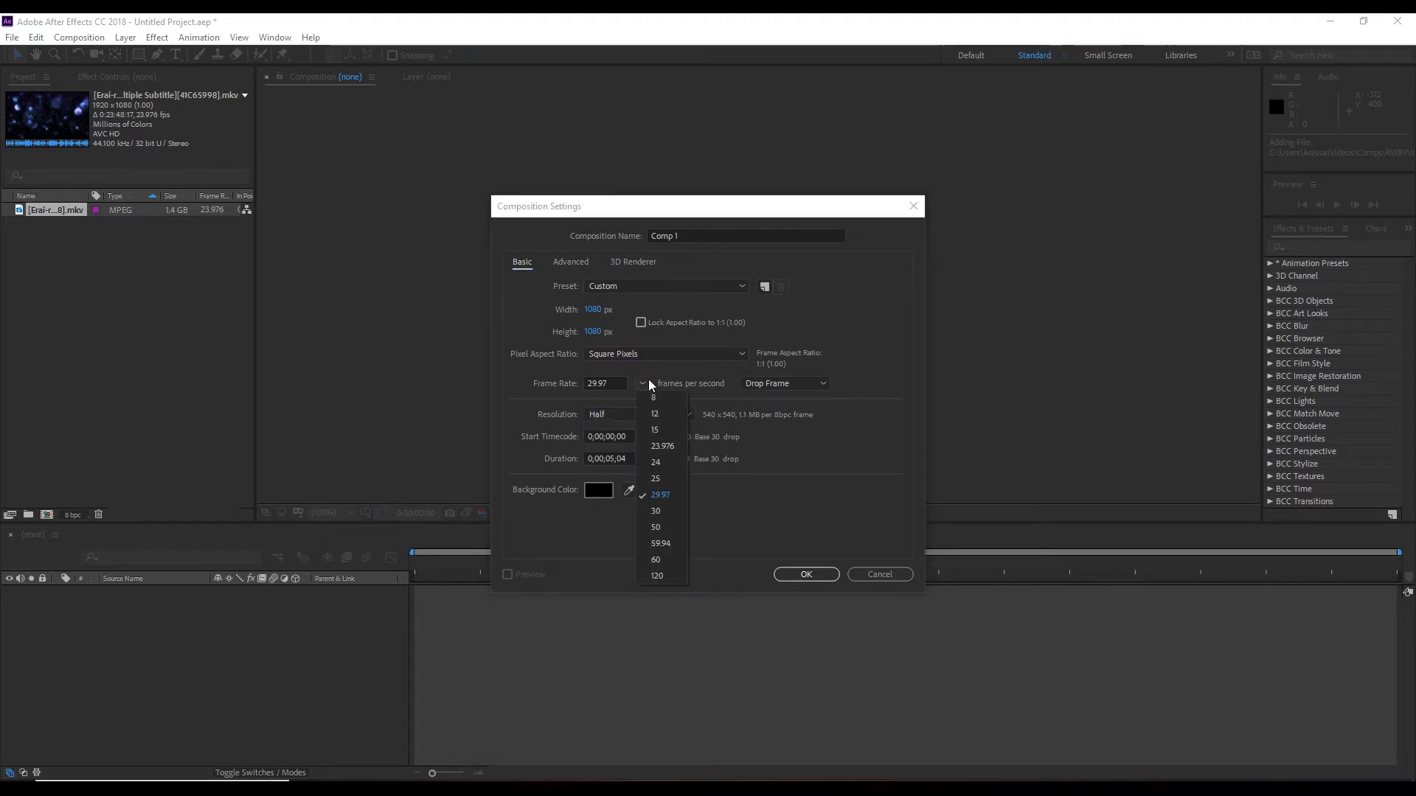
left_click(677, 495)
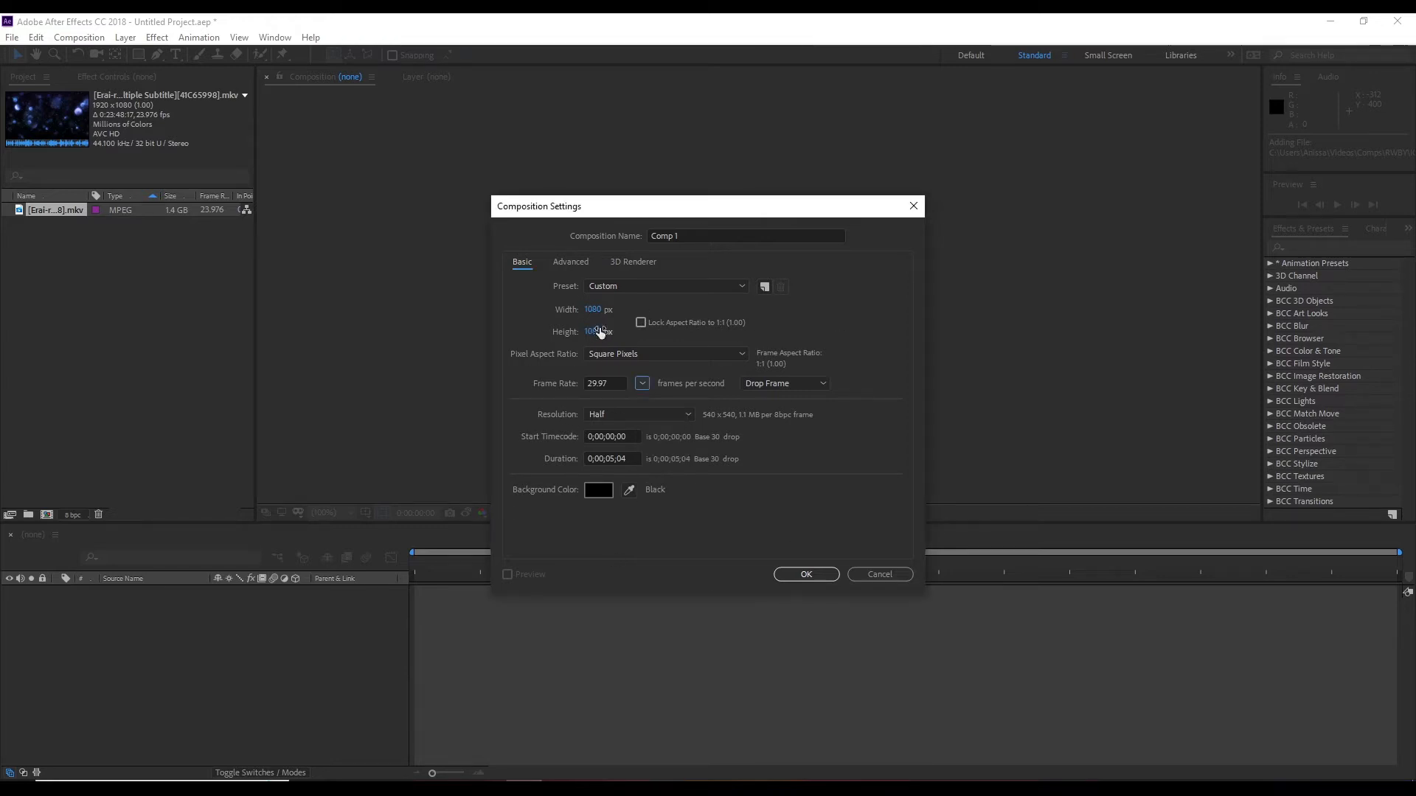
left_click(632, 286)
scroll(659, 493, "down", 2)
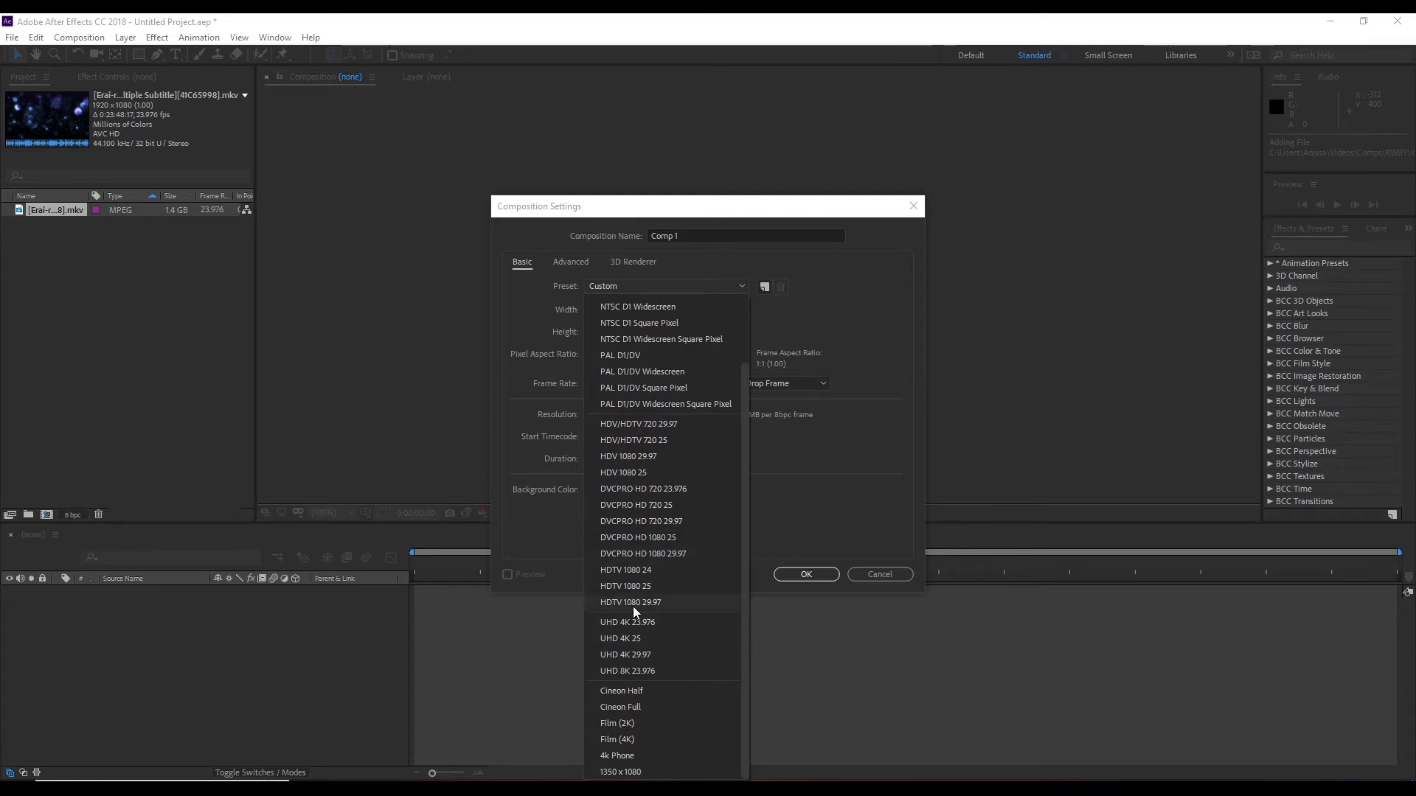
left_click(688, 603)
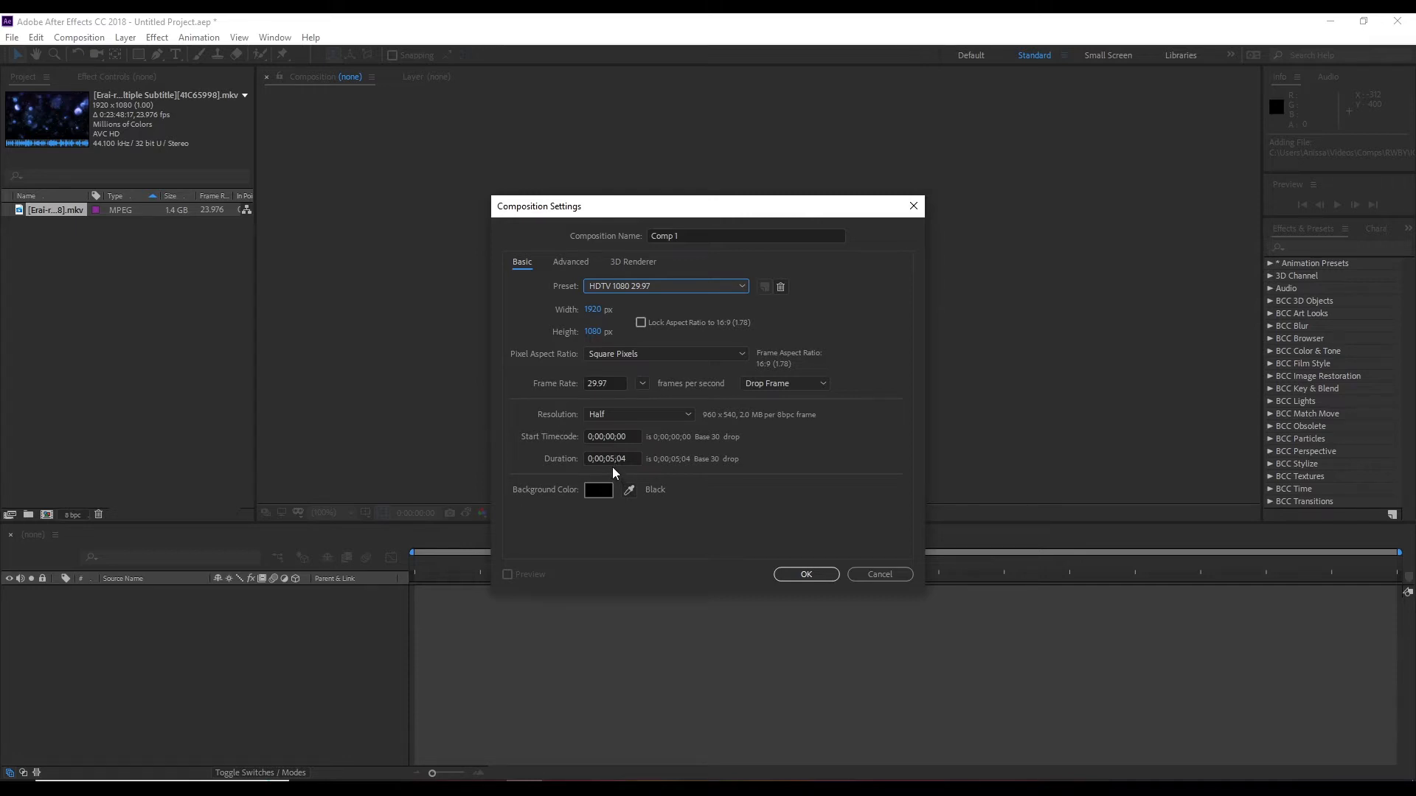
Name the composition Test Edit and create it
left_click(702, 235)
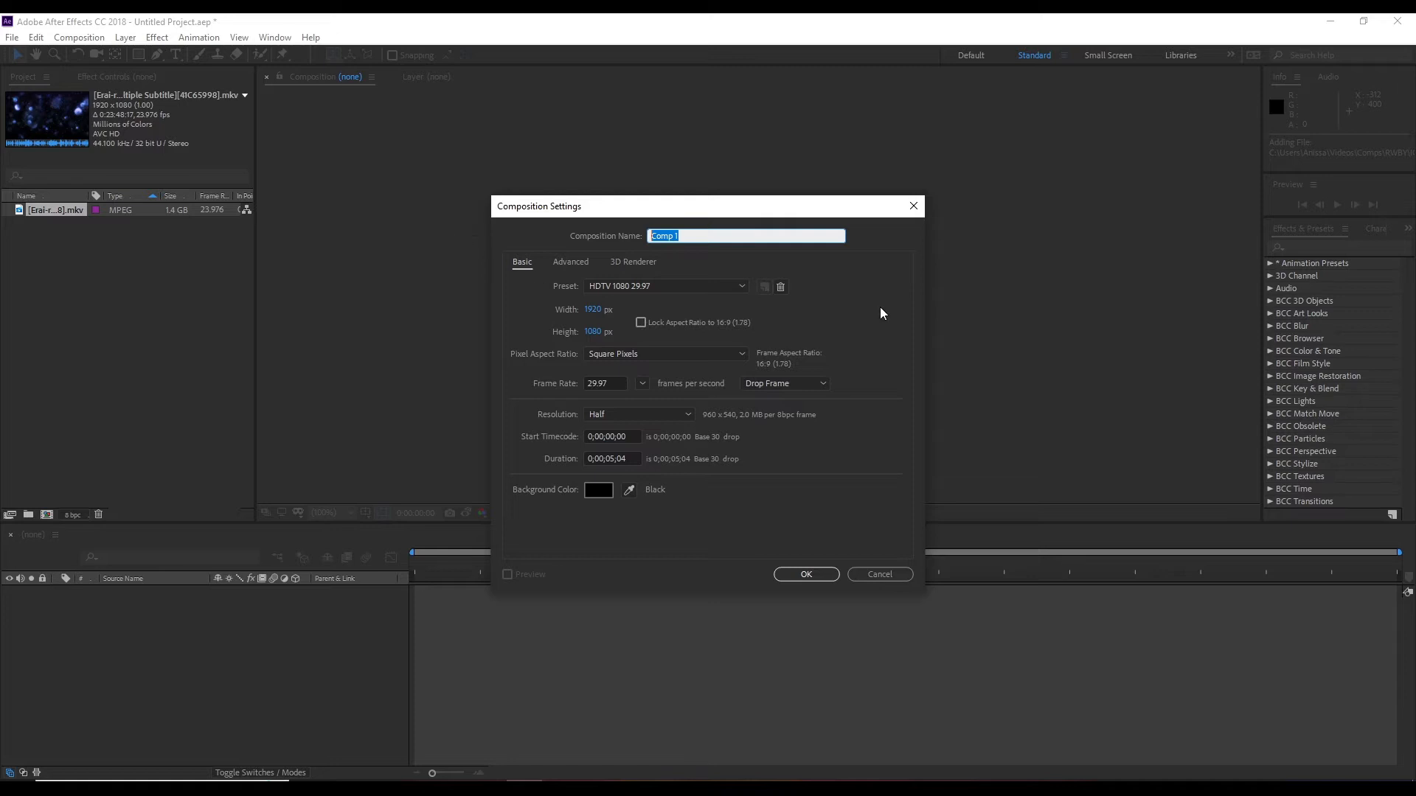
type("Test Edit")
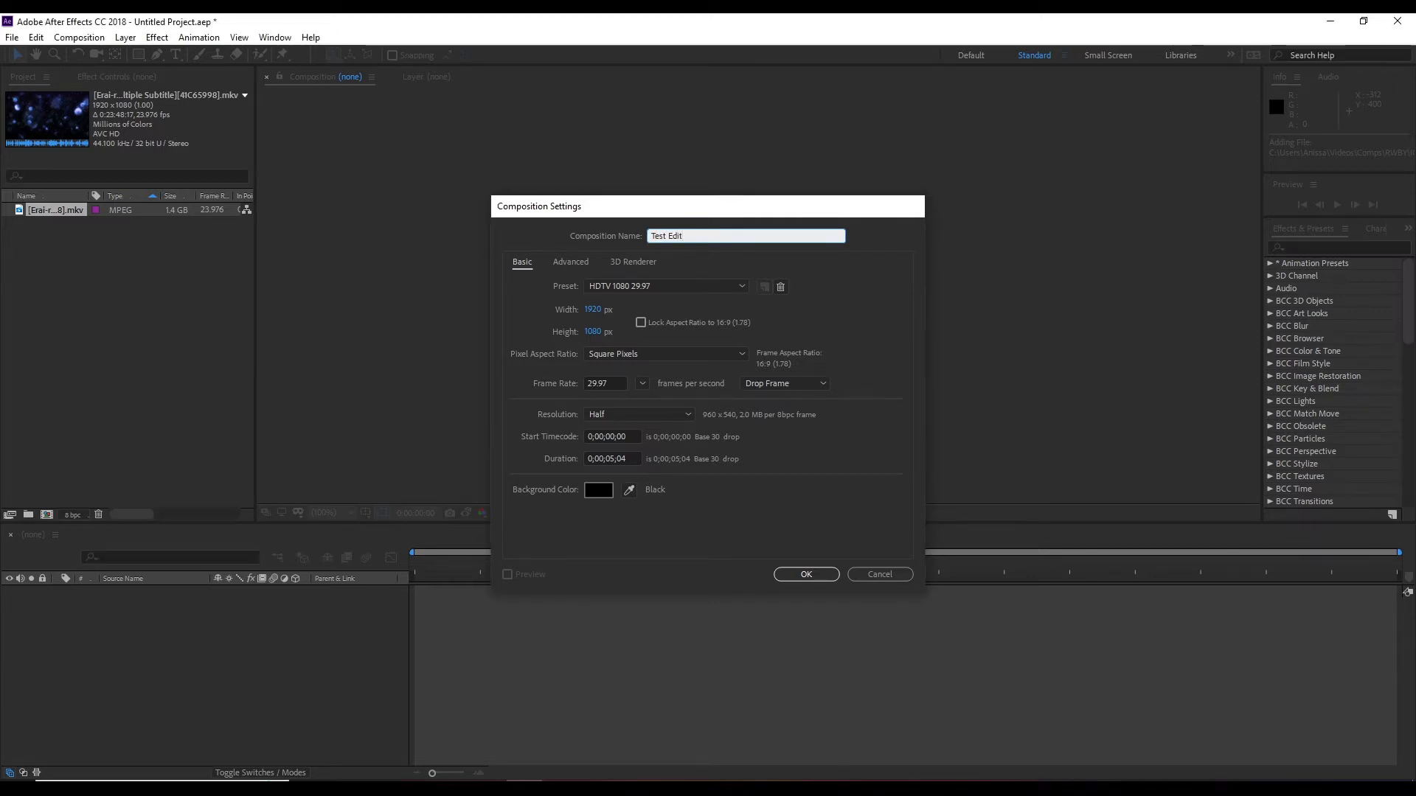
key("Return")
Add the imported RWBY video to the Test Edit timeline as a layer and mute its audio
left_click(162, 332)
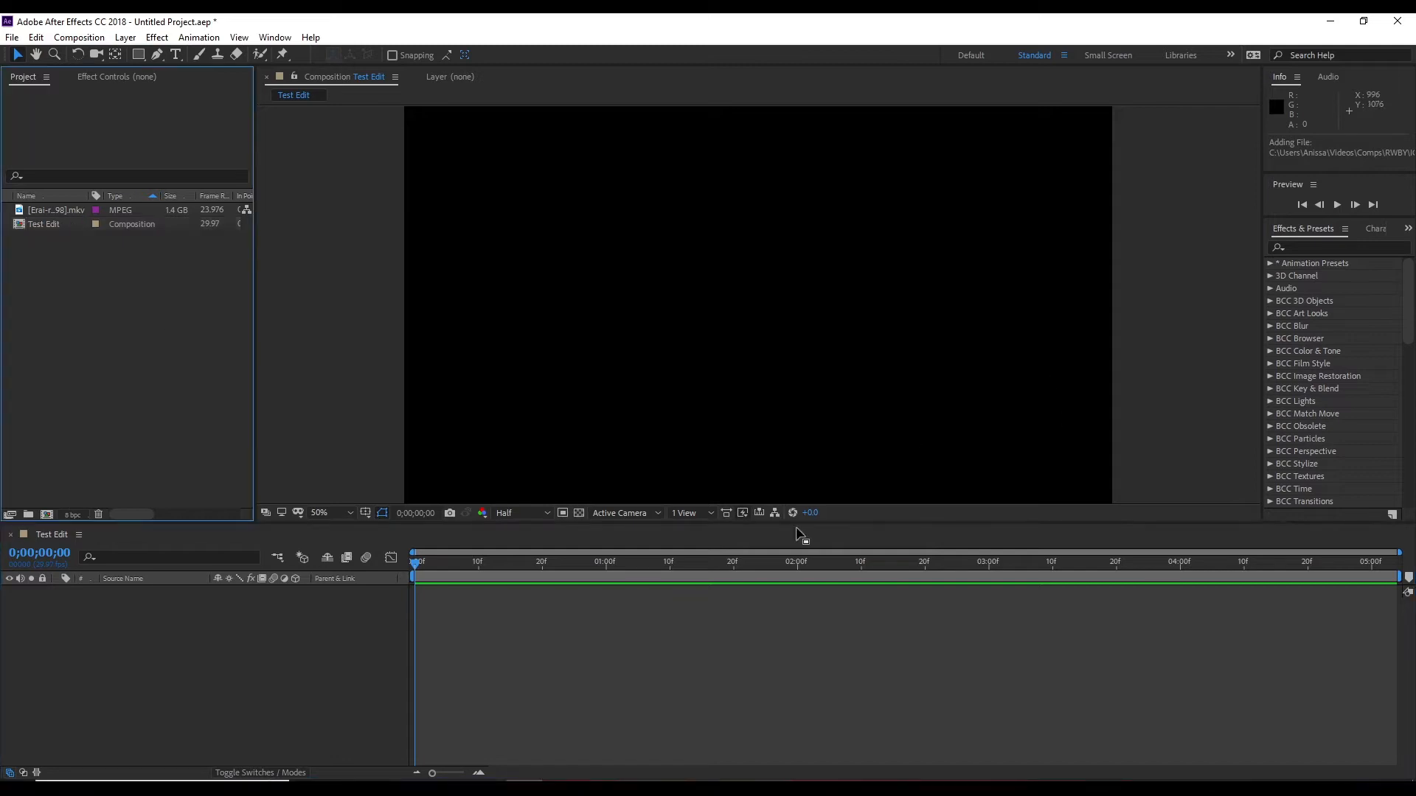
left_click(404, 697)
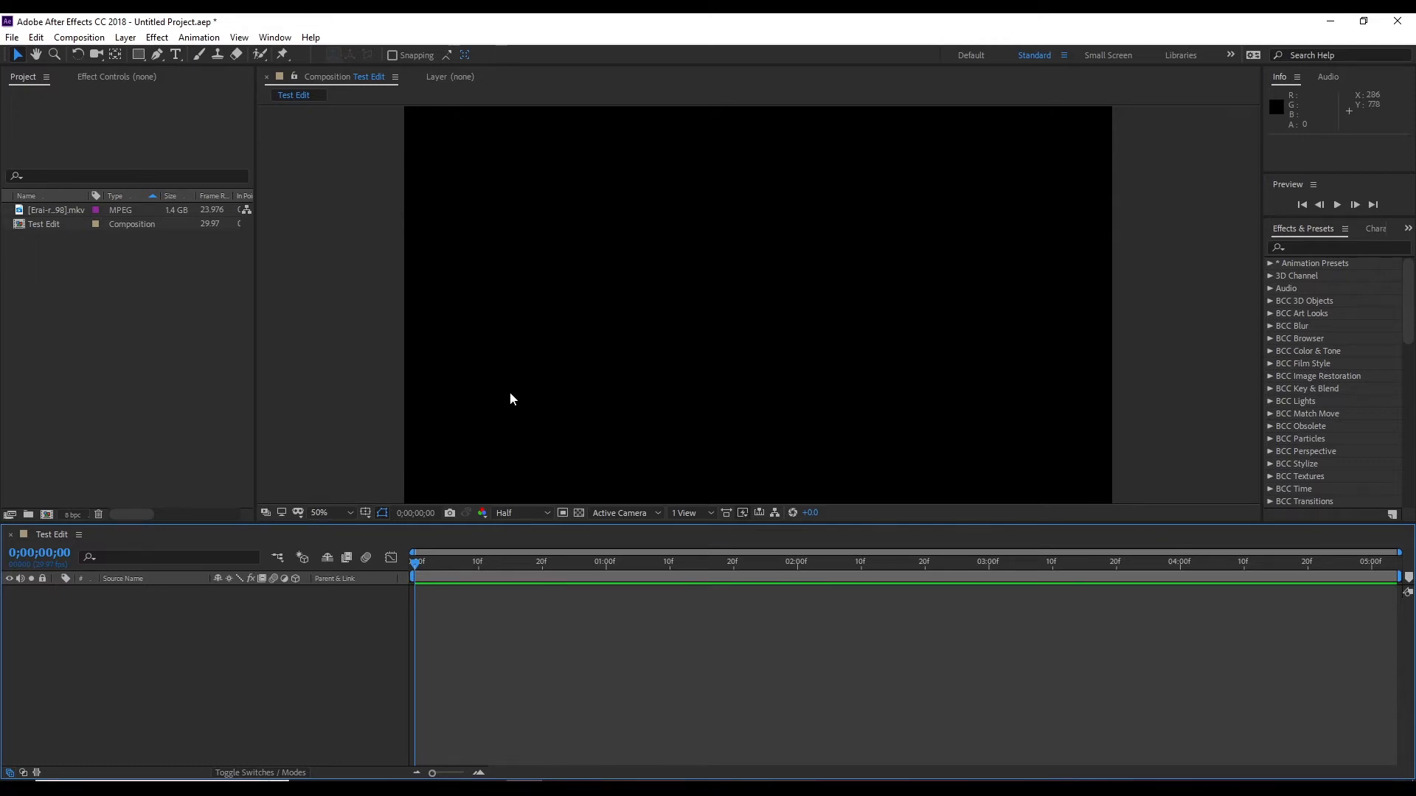
left_click(510, 513)
left_click(511, 512)
left_click(98, 256)
left_click_drag(65, 211, 205, 710)
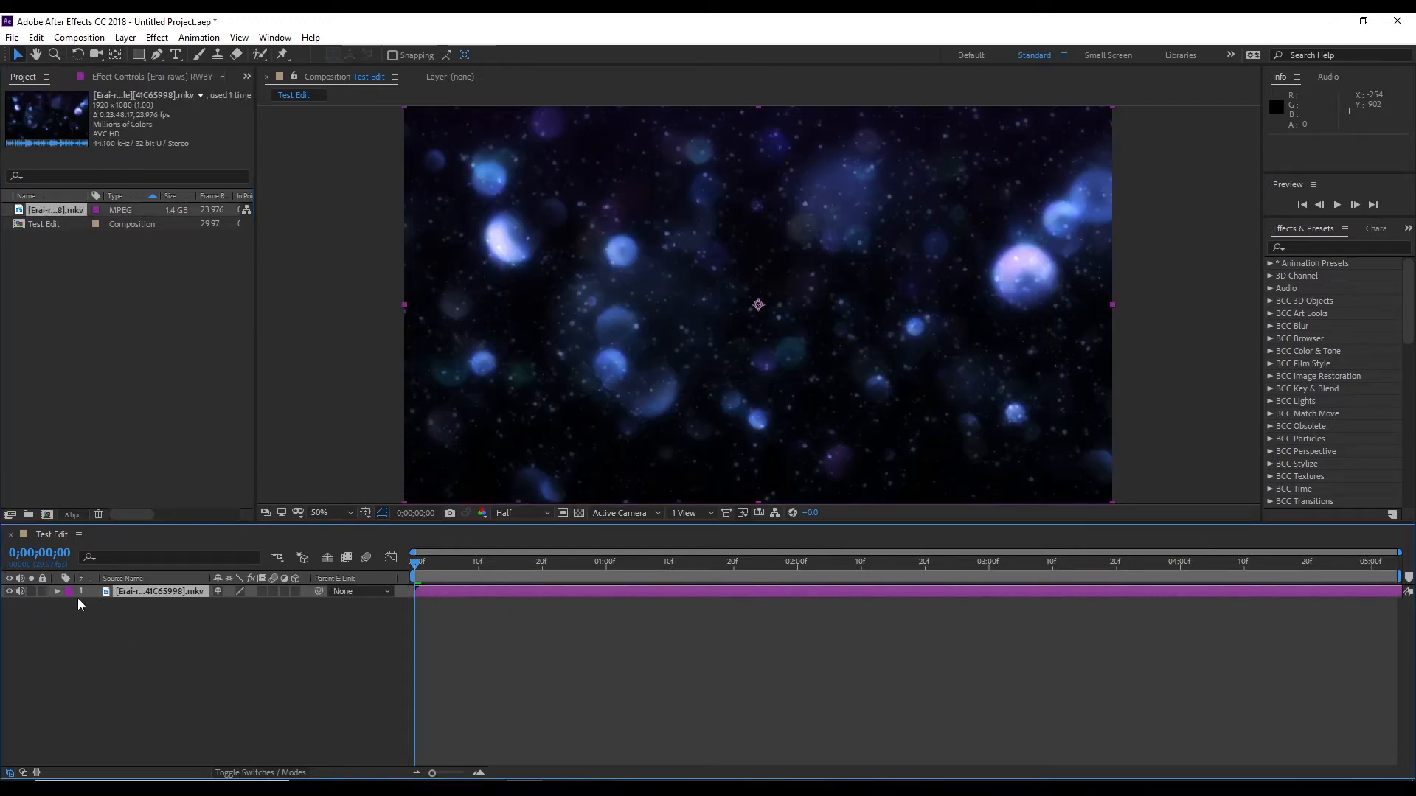
left_click(20, 592)
left_click(543, 617)
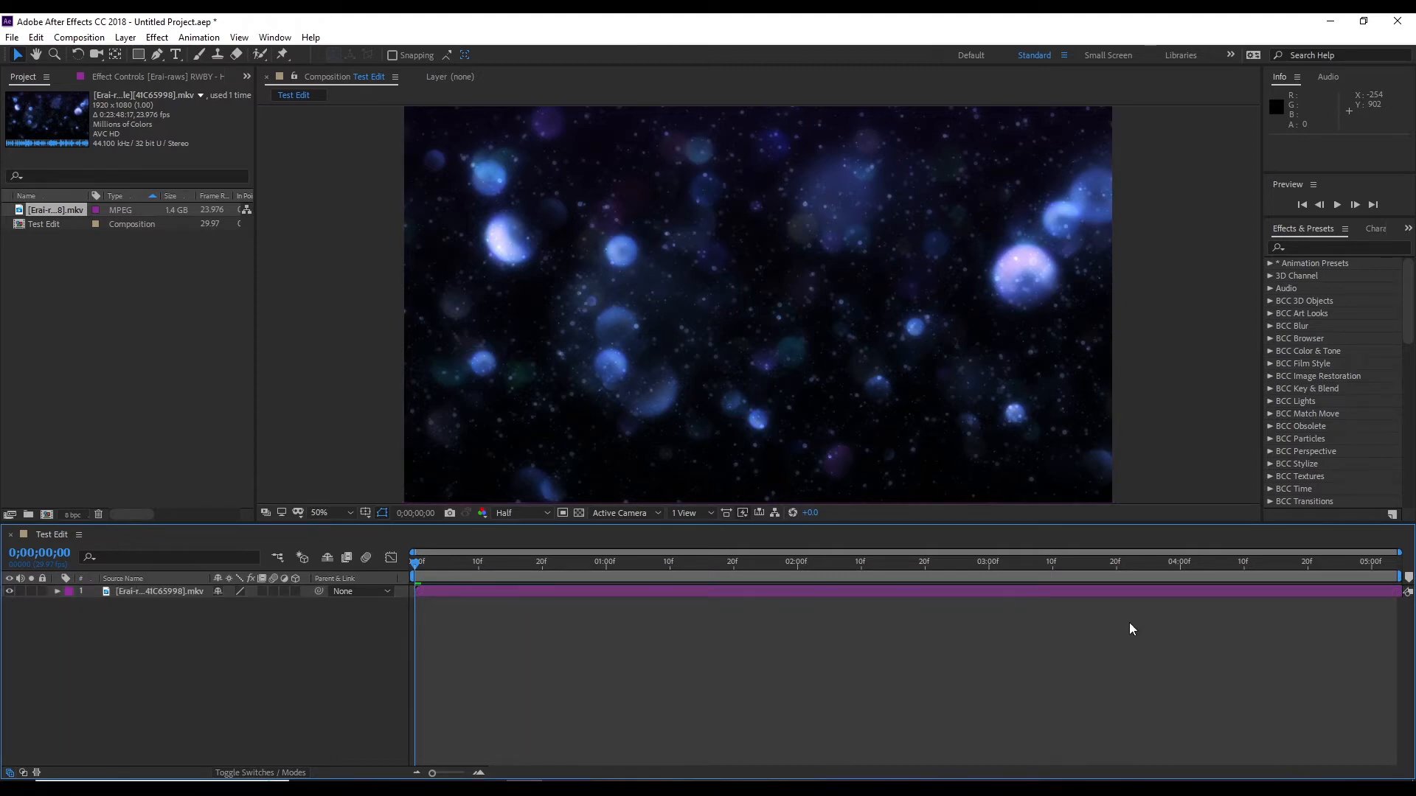
Toggle the video layer's visibility off and on several times, leaving the layer visible
left_click(9, 592)
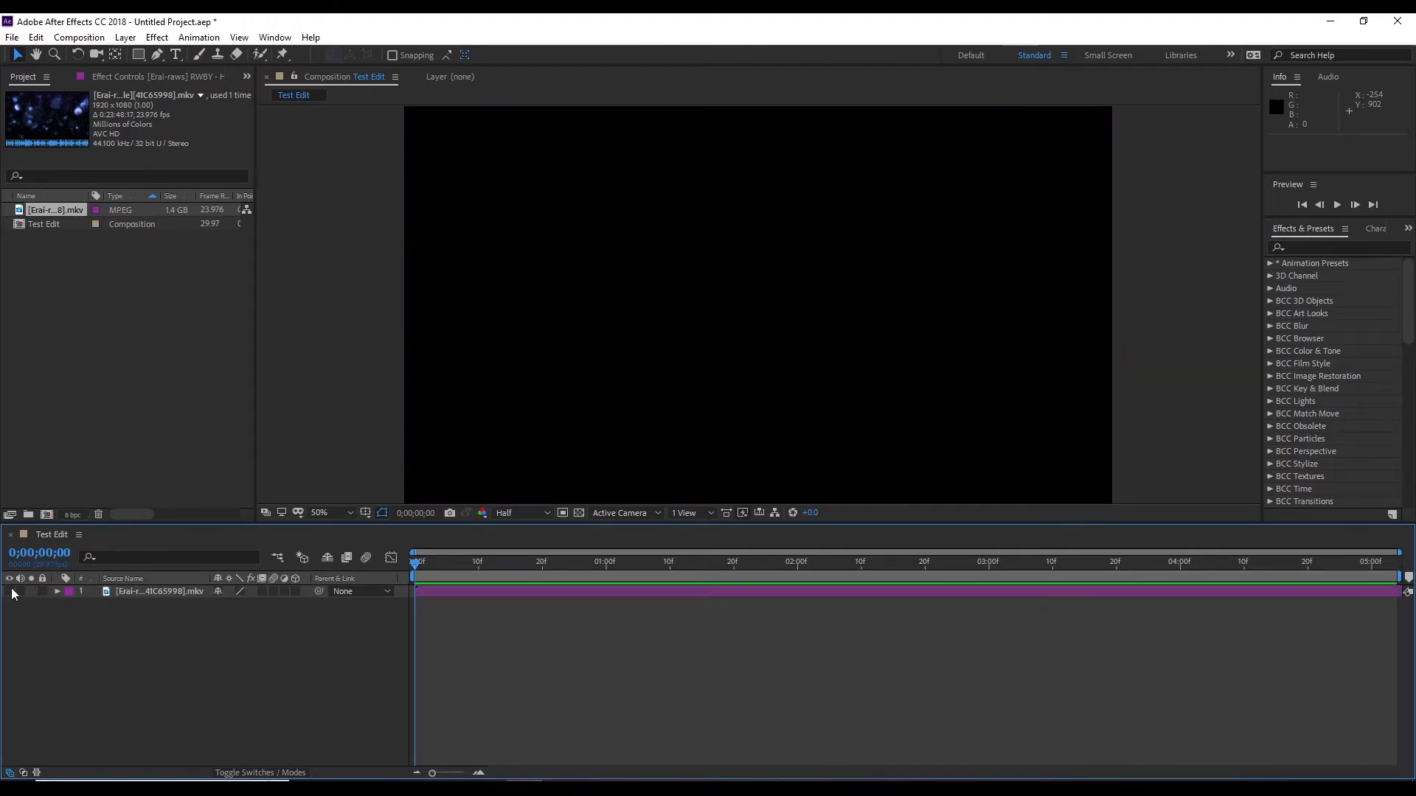
left_click(10, 594)
left_click(10, 593)
left_click(10, 594)
left_click(10, 592)
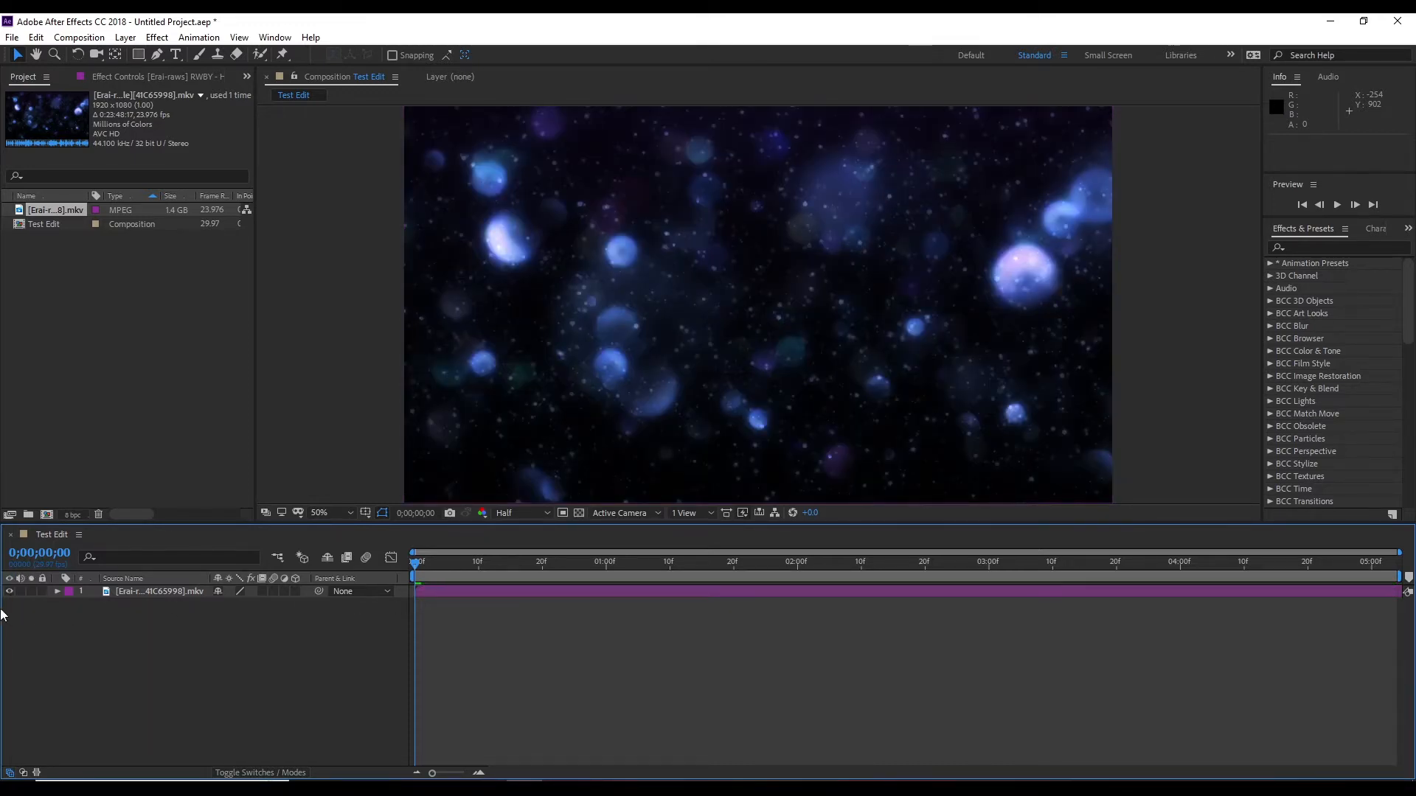
left_click(10, 591)
left_click(10, 592)
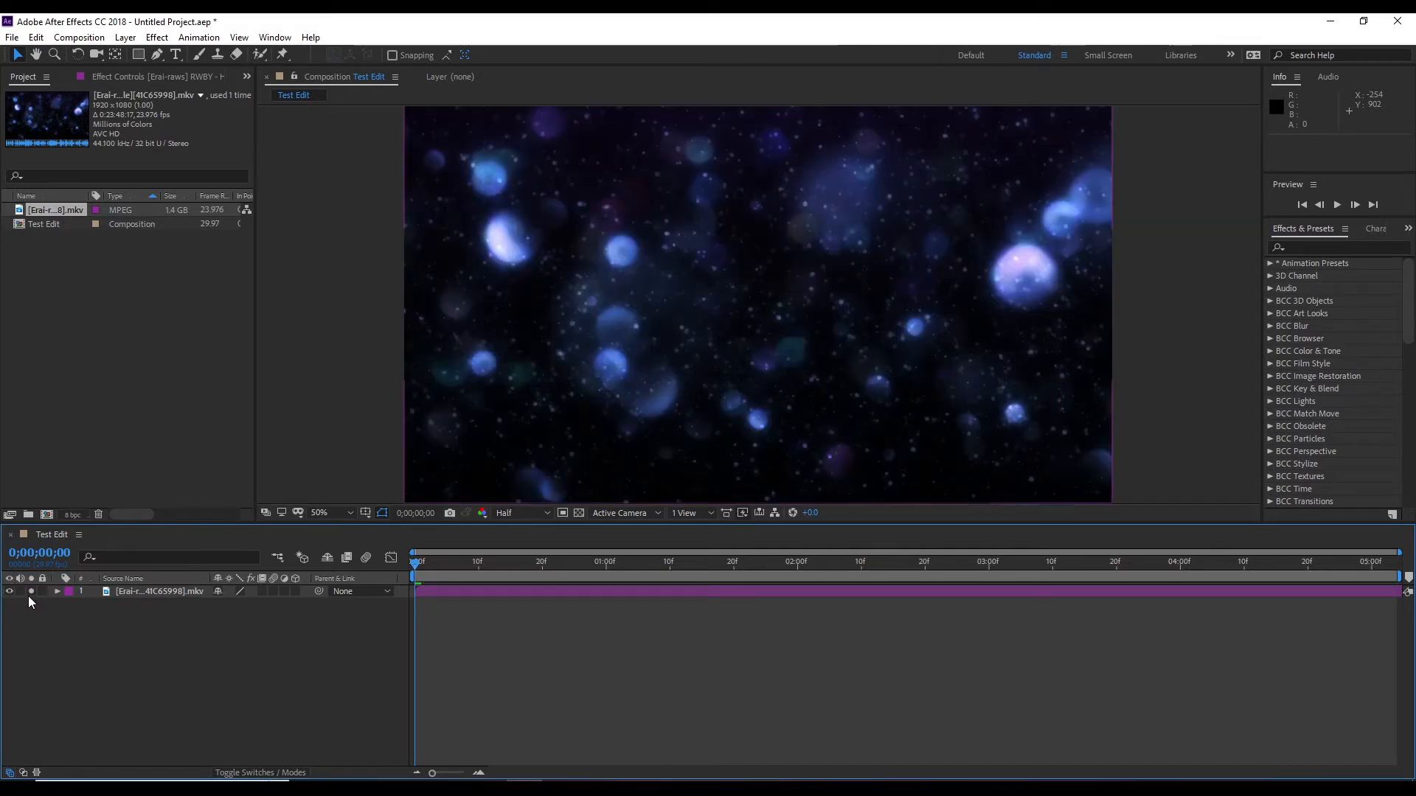
Scrub the current time along the timeline to 0;00;00;24
left_click(462, 594)
left_click(480, 564)
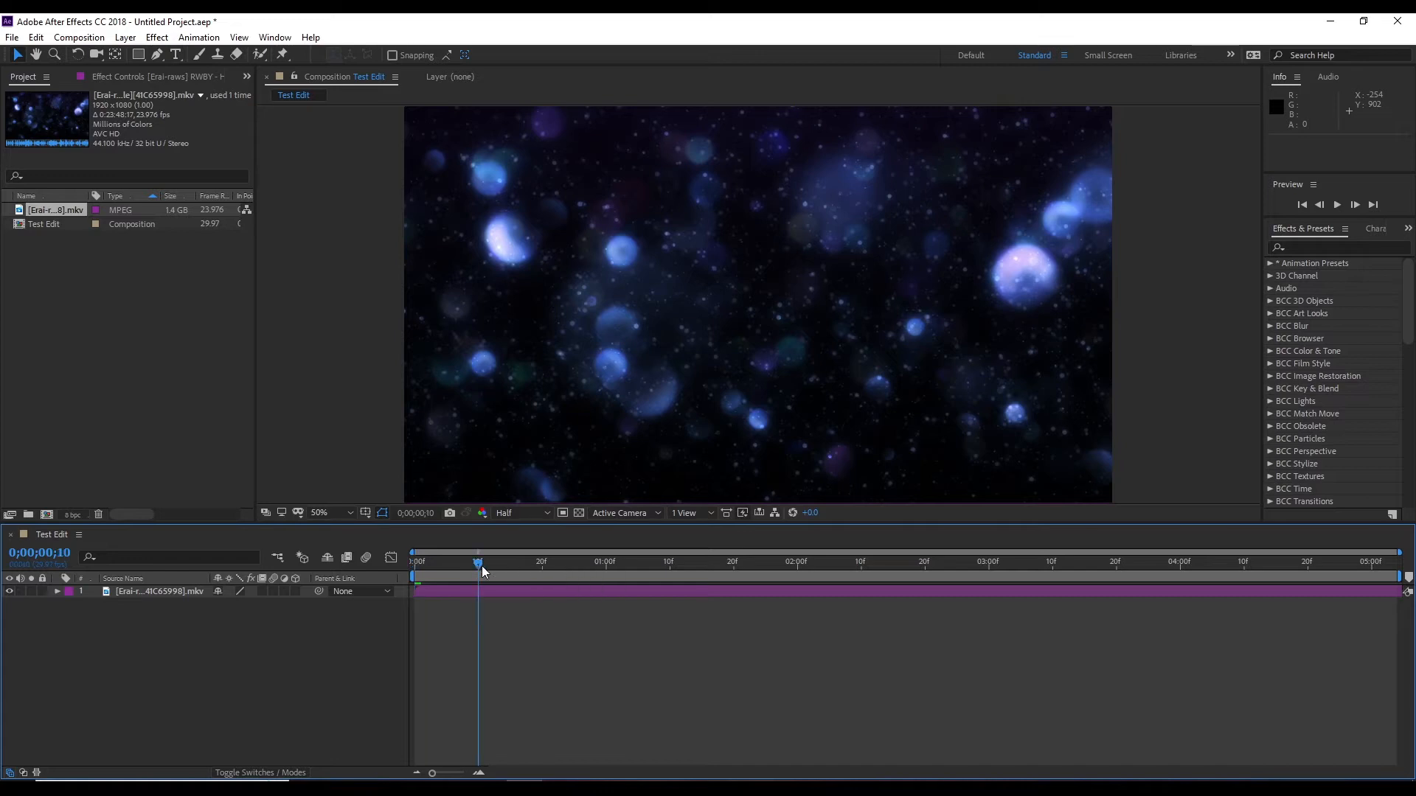
left_click_drag(481, 565, 568, 600)
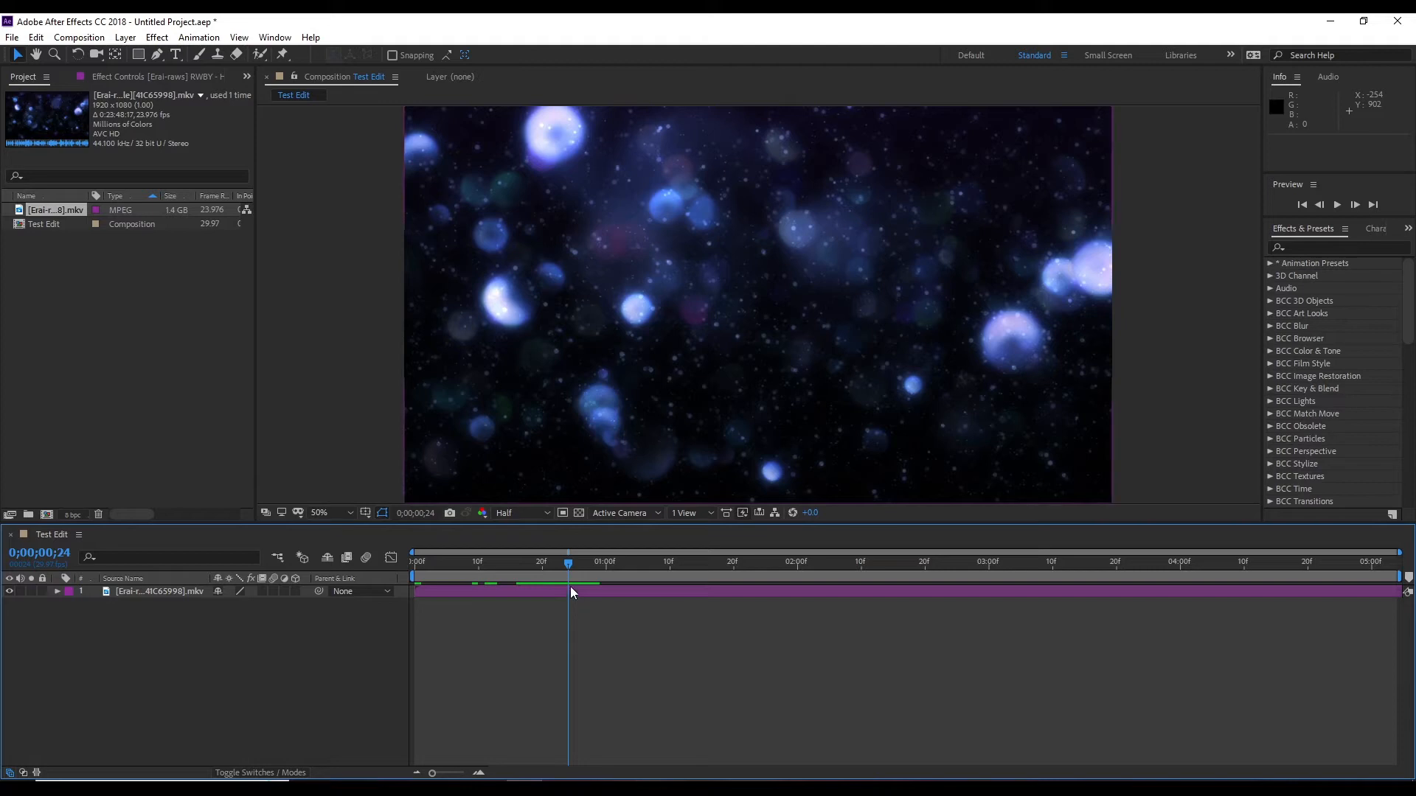
Split the video layer at 0;00;00;24 and at several further points up to 0;00;02;03
left_click(670, 594)
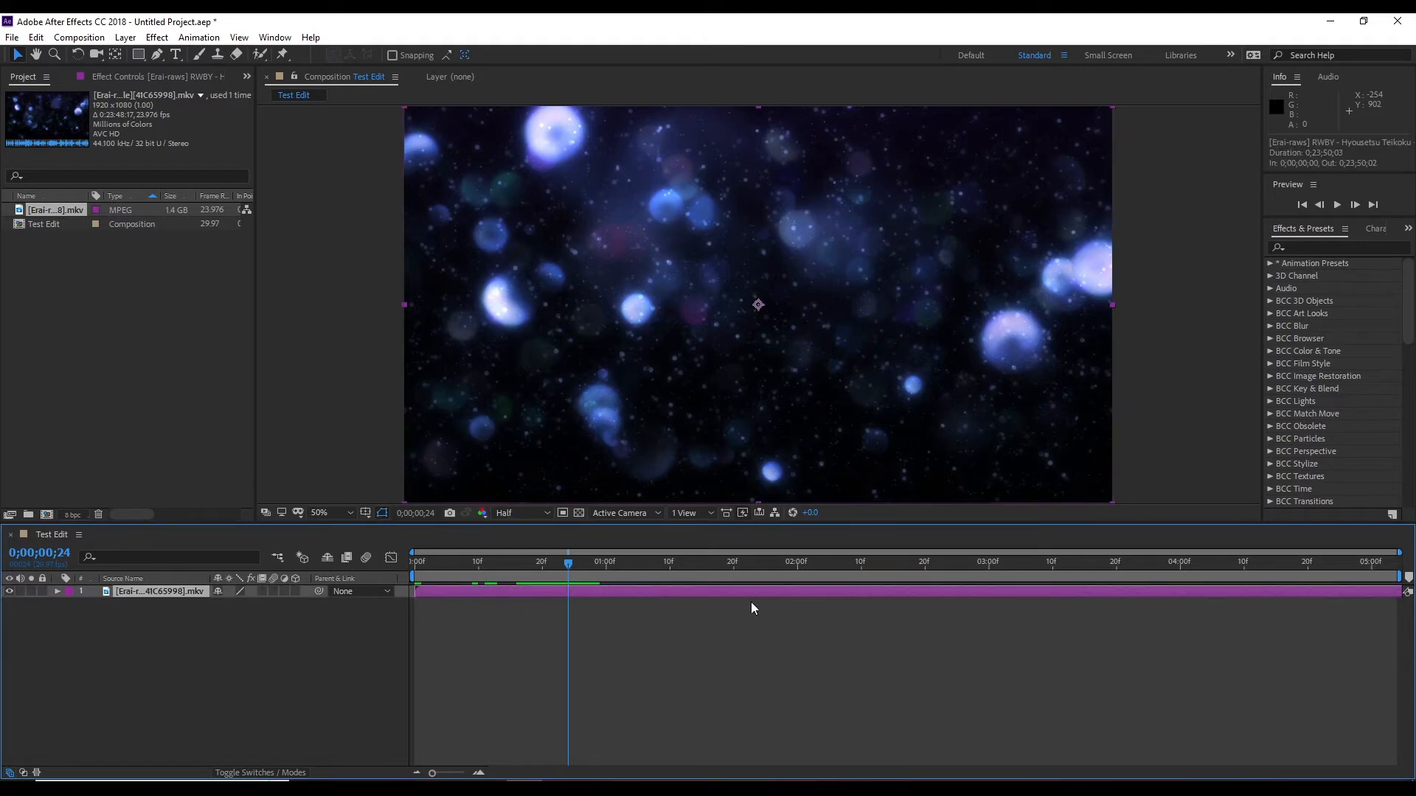
key("ctrl+shift+d")
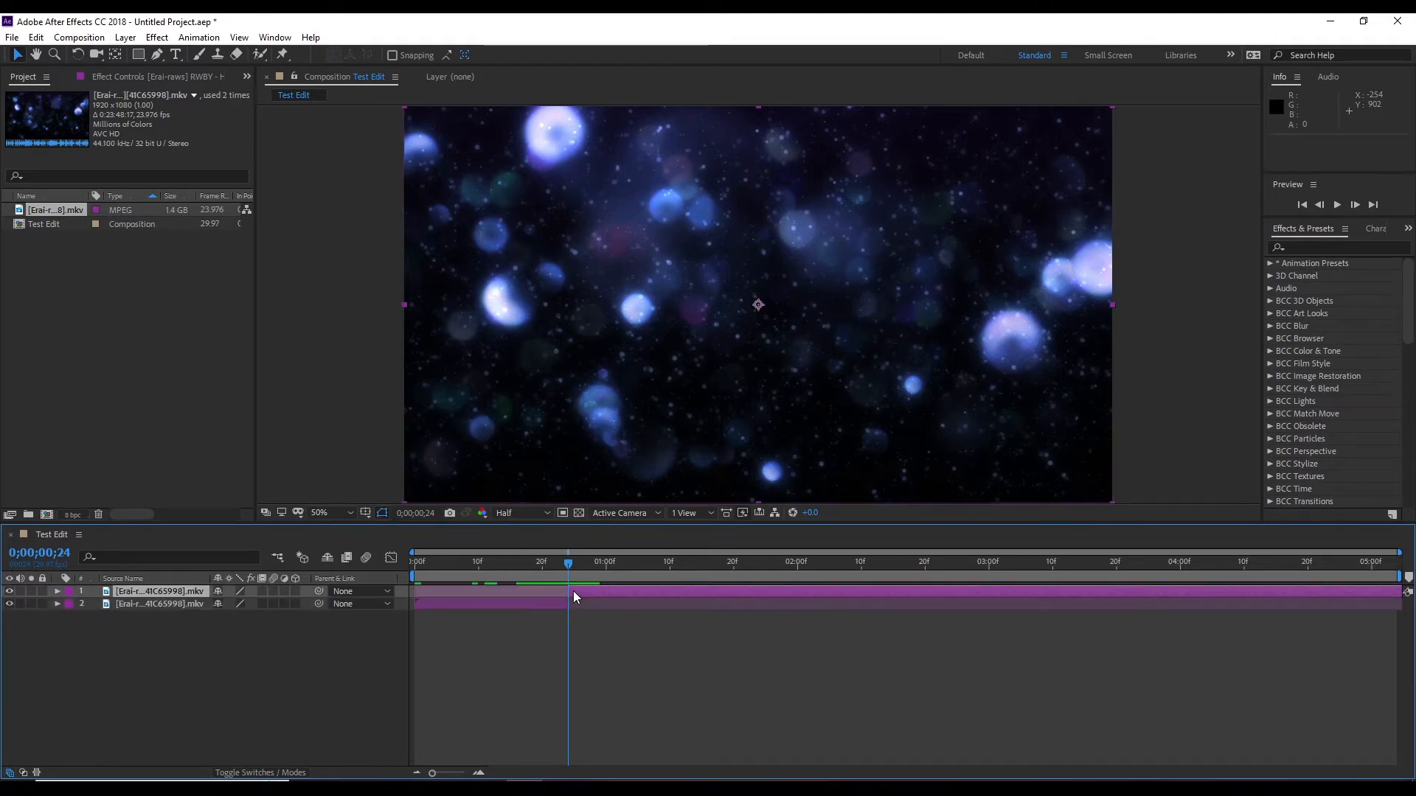
left_click_drag(567, 563, 820, 578)
key("ctrl+shift+d")
key("ctrl+shift+d")
key("ctrl+shift+d")
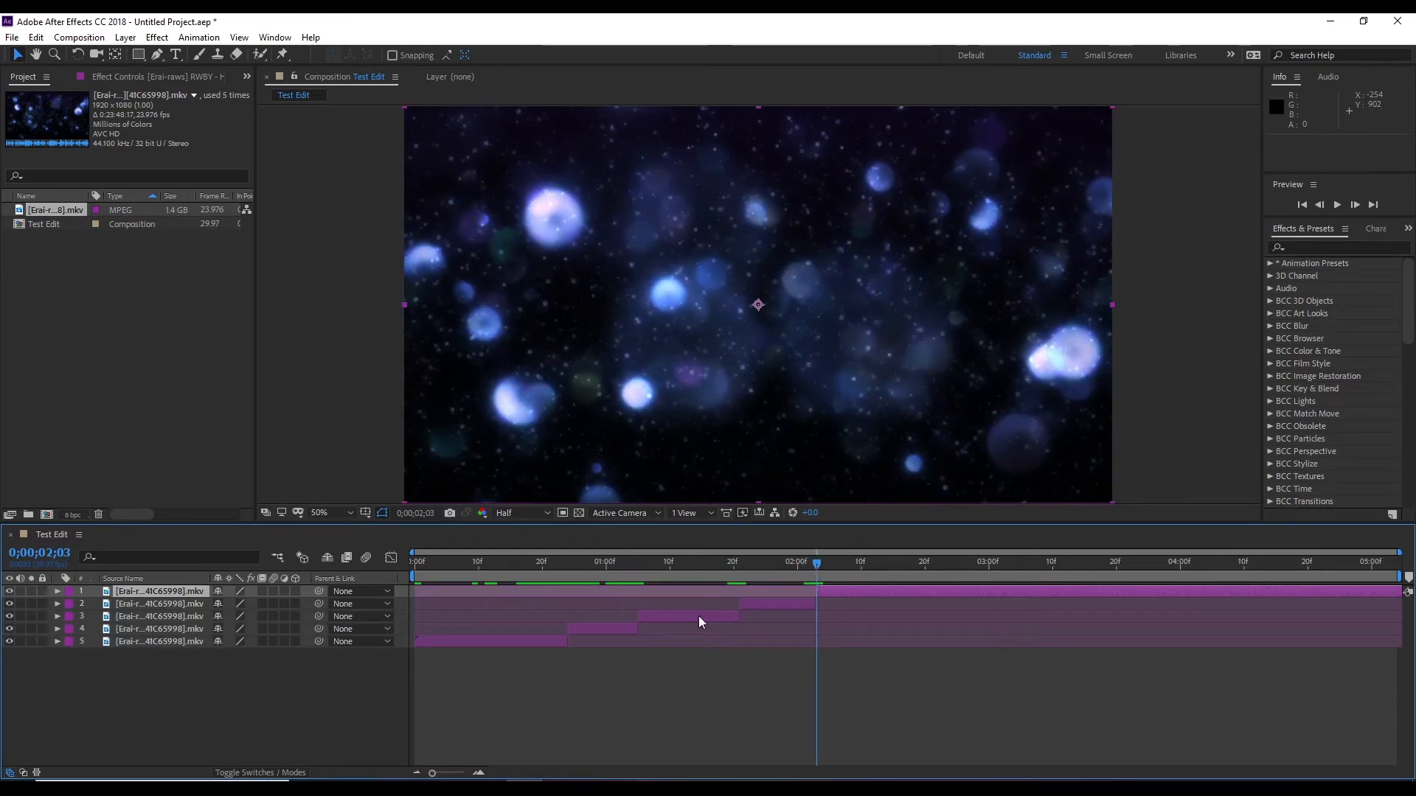
Undo all the layer splits to restore the single video layer
key("ctrl+z")
key("ctrl+z")
key("ctrl+z")
key("ctrl+z")
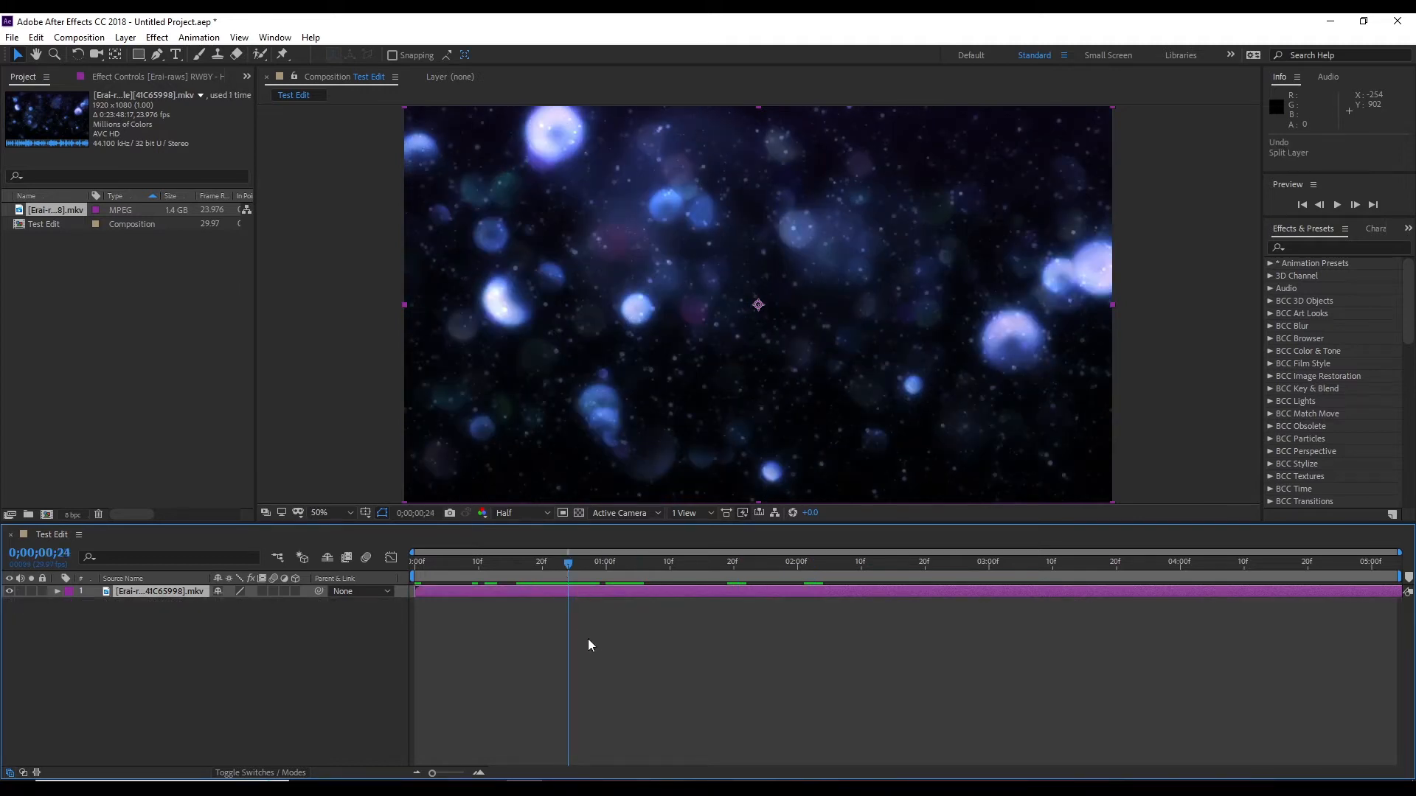
Add numbered composition markers 1 at 0;00;00;24 and 2 at 0;00;01;14
key("KP_Multiply")
left_click_drag(677, 563, 694, 578)
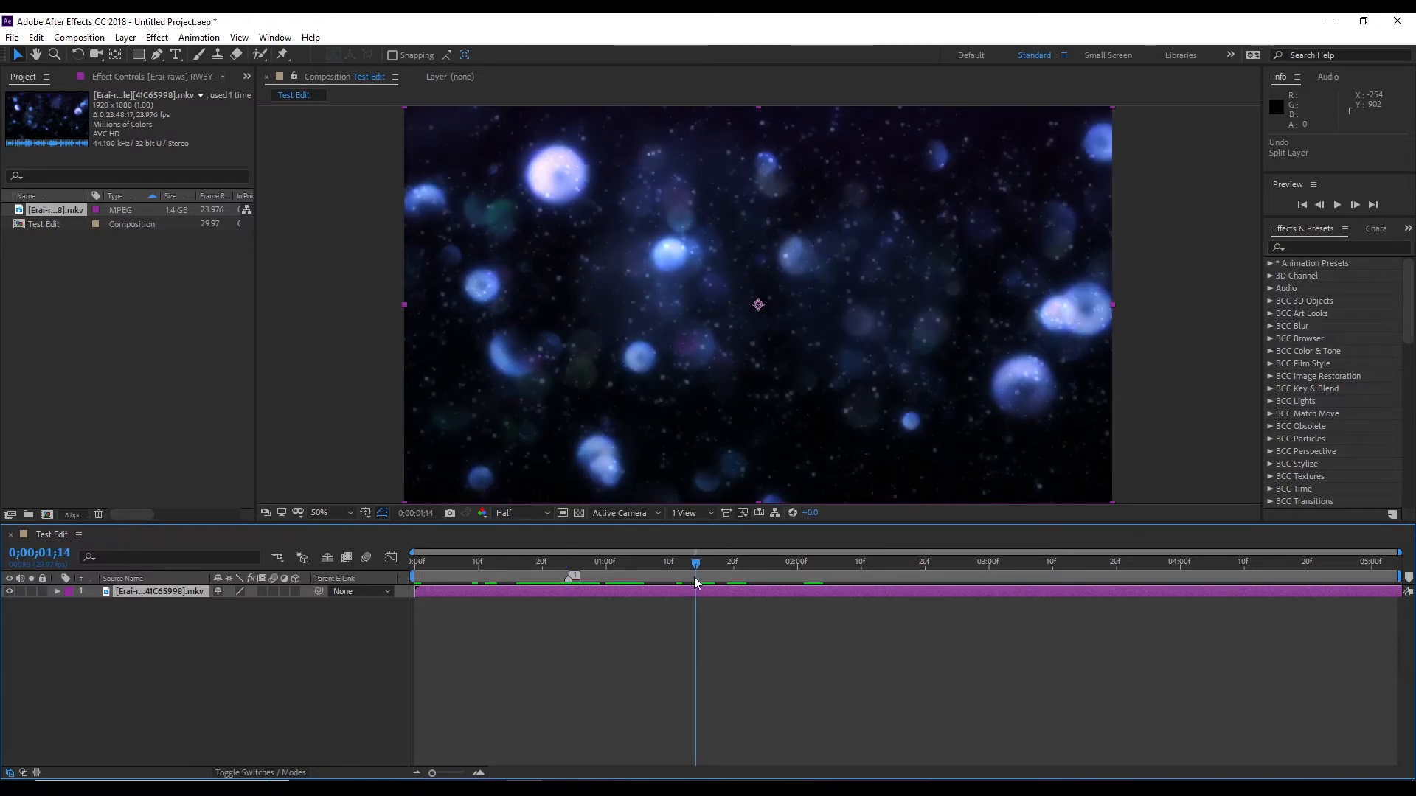
key("KP_Multiply")
Split the video layer at marker 1 and delete the part before it
left_click_drag(783, 568, 414, 569)
key("1")
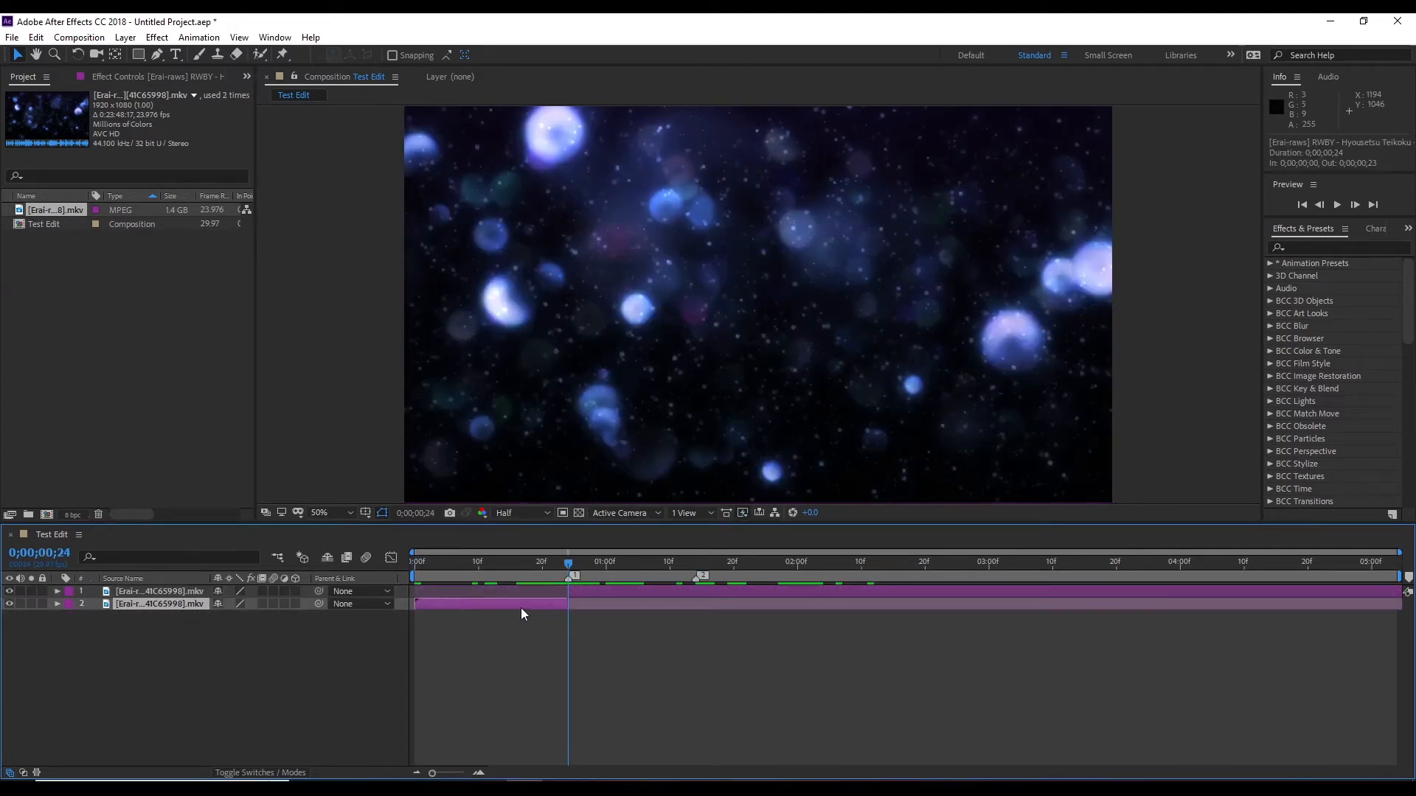
left_click(521, 607)
left_click_drag(548, 566, 415, 569)
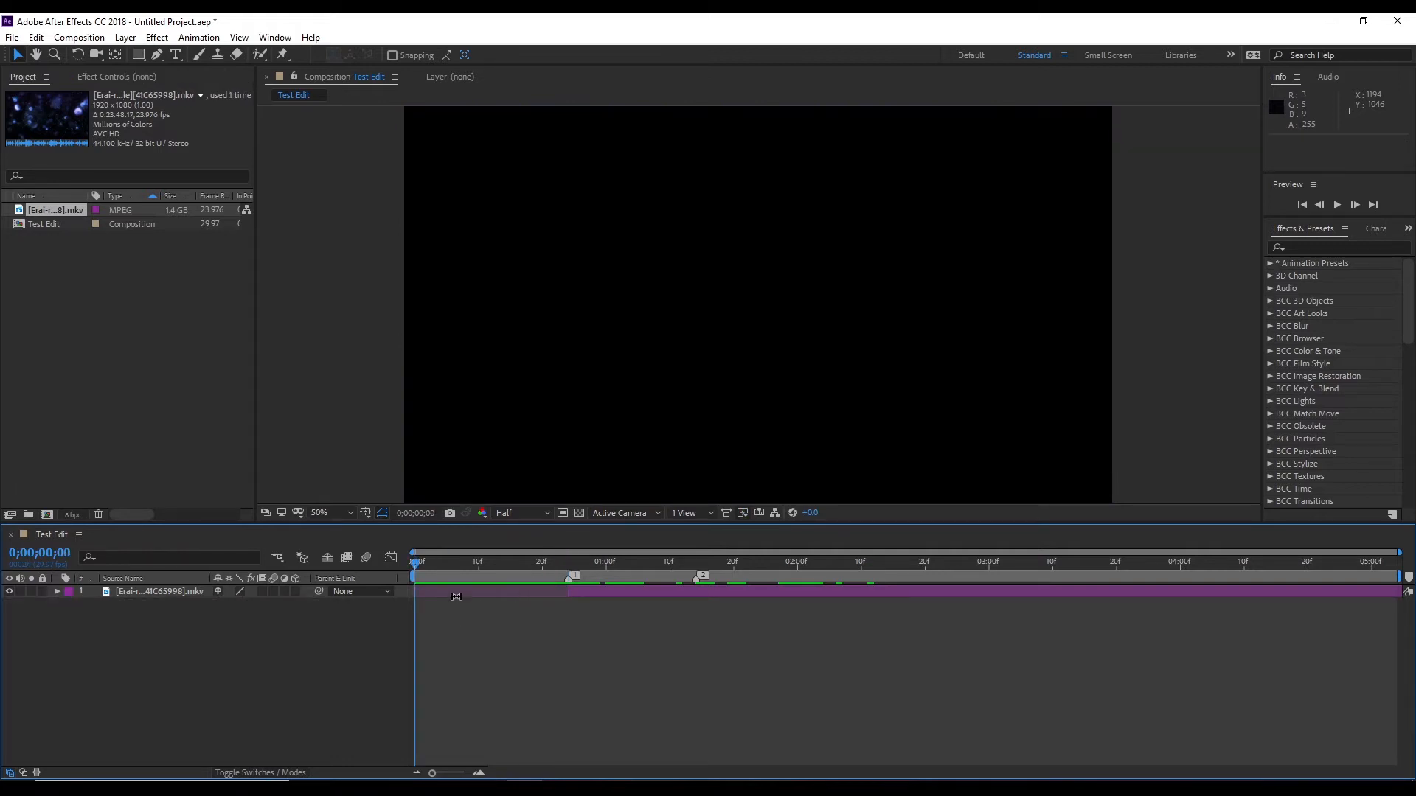
Slide the video layer earlier until the white-uniformed character's shot falls on marker 1, and split the layer there
key("1")
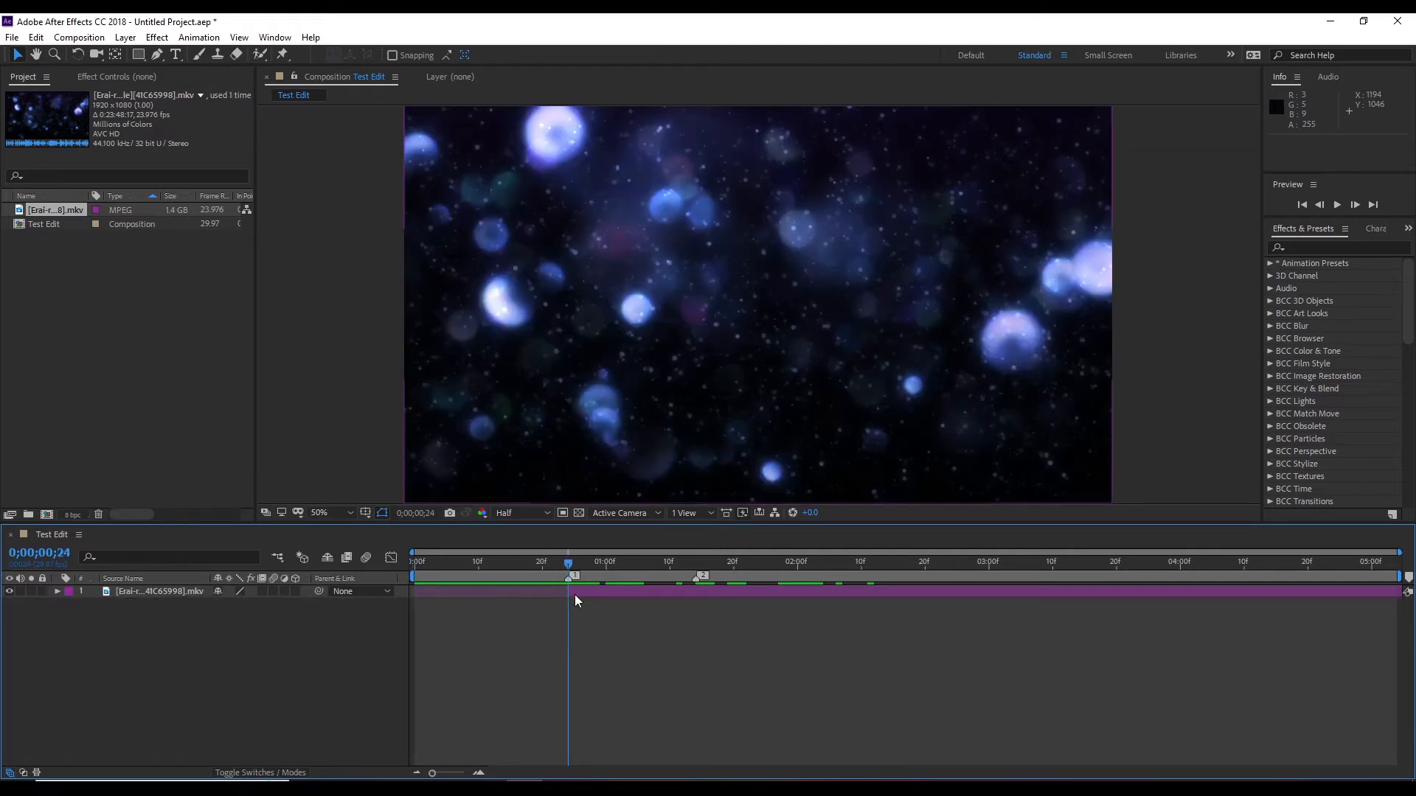
double_click(573, 594)
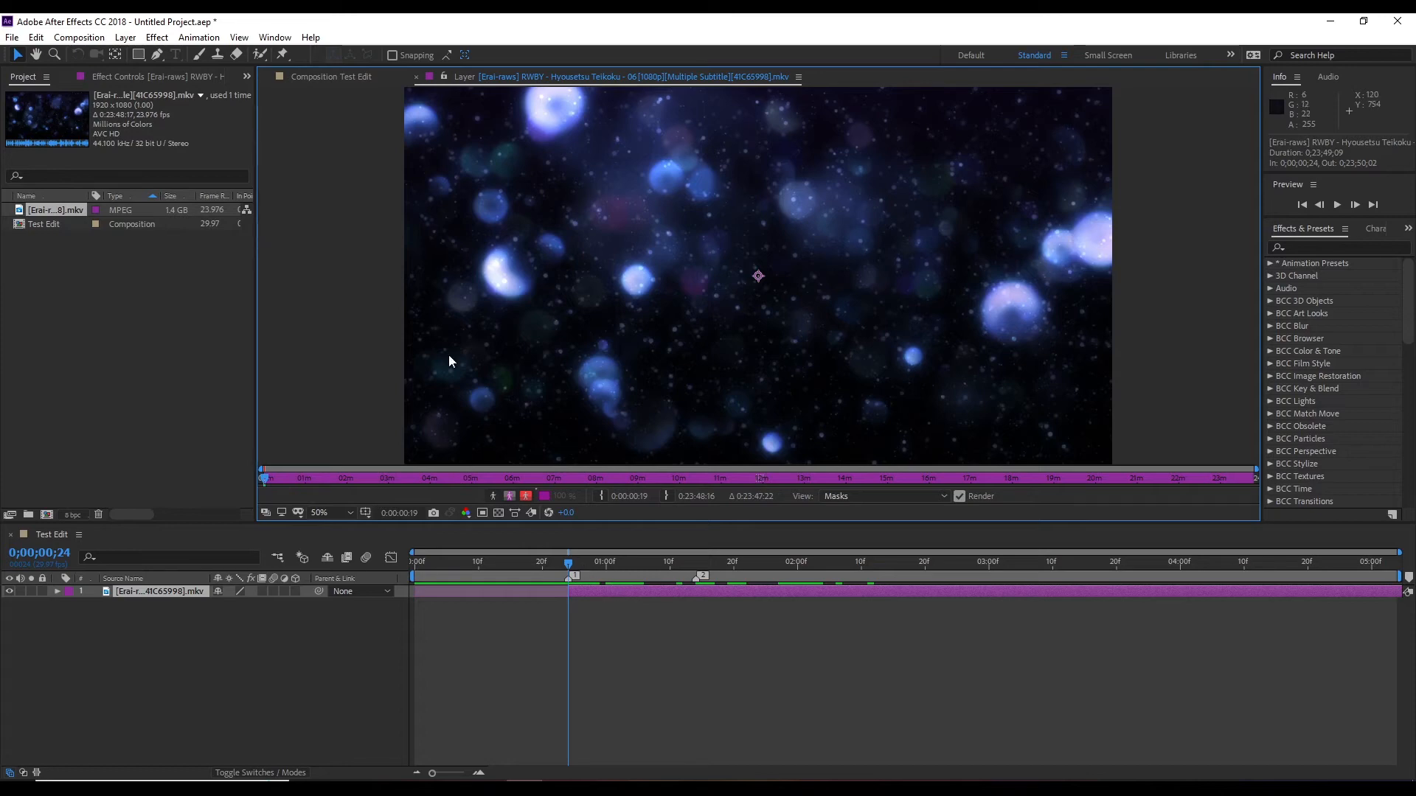
left_click(338, 80)
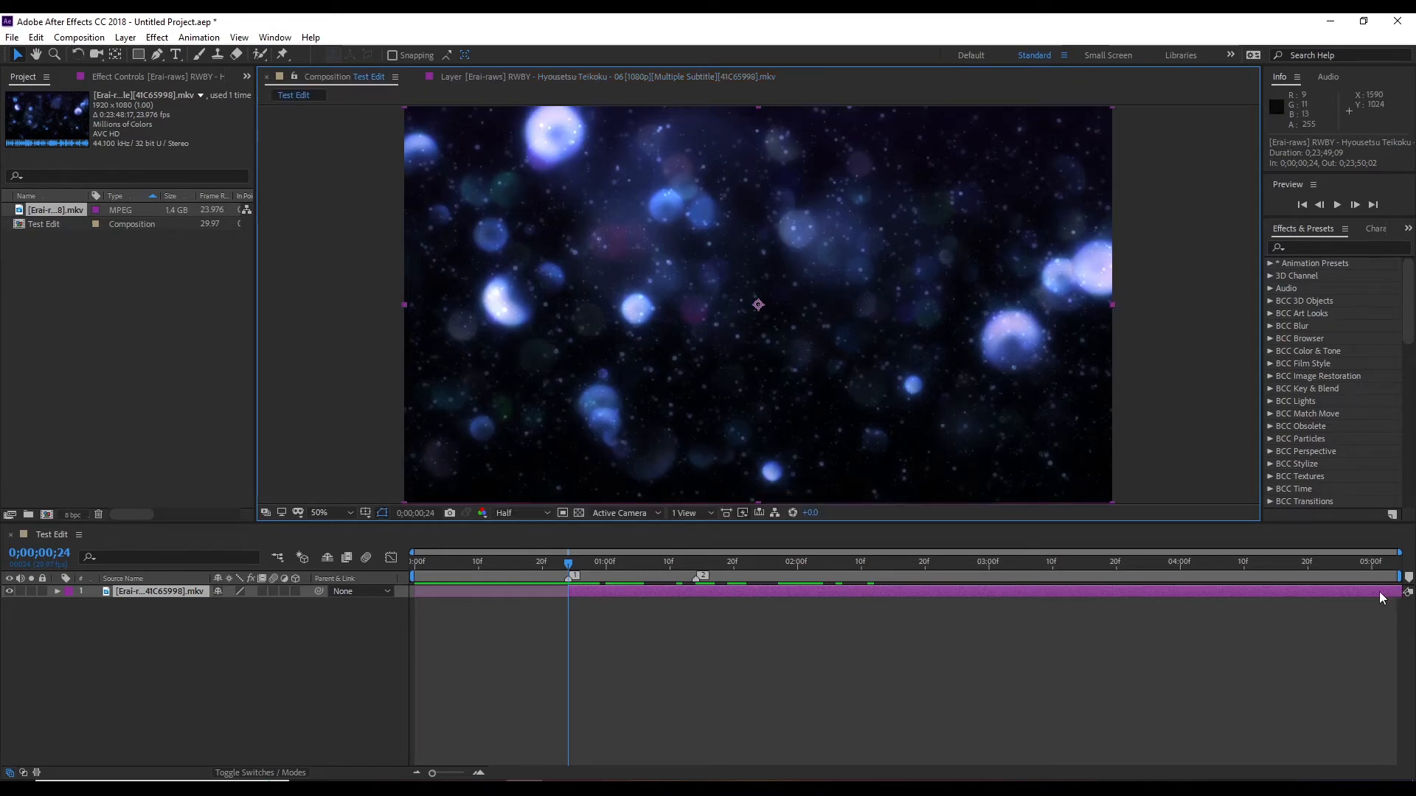
left_click_drag(1381, 594, 56, 670)
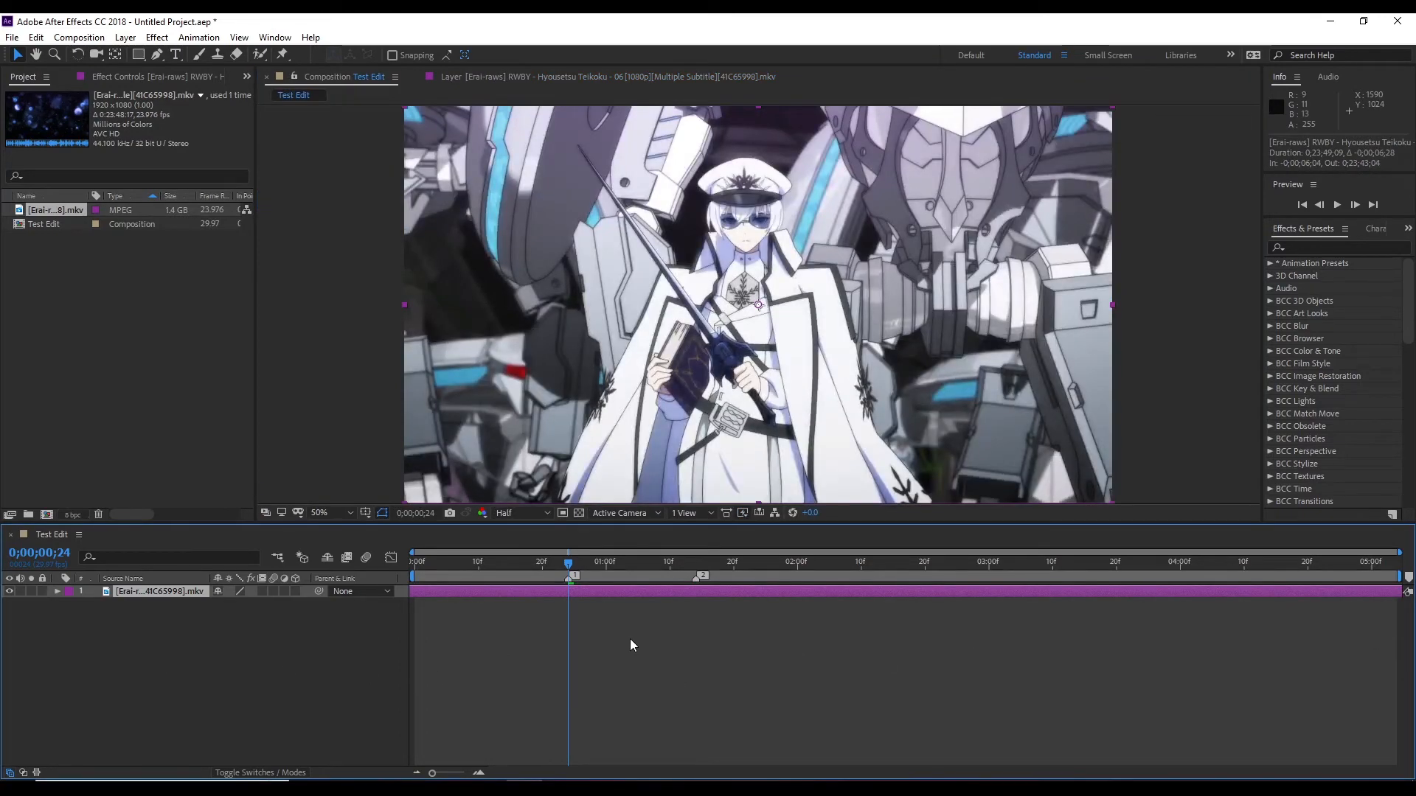
left_click_drag(608, 591, 1022, 588)
key("ctrl+shift+d")
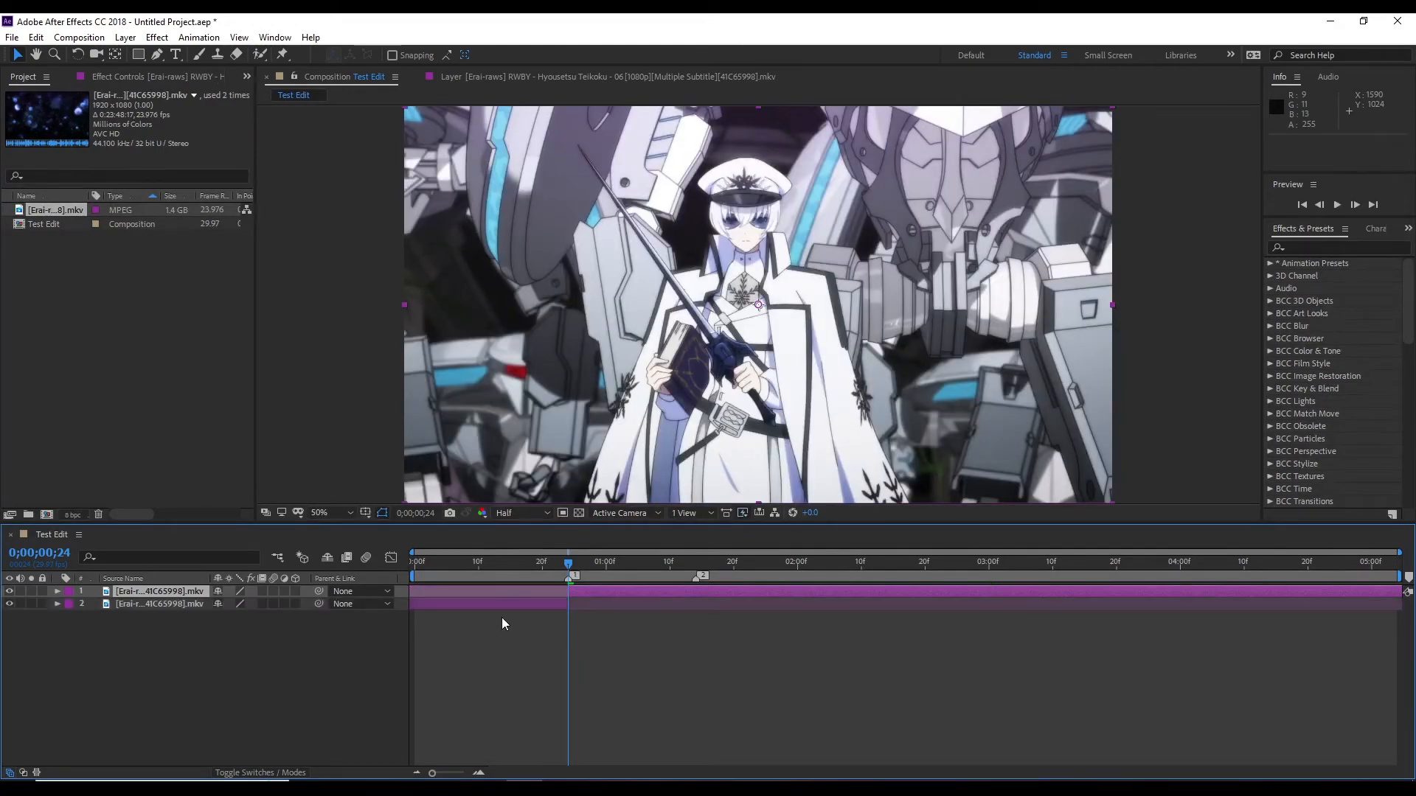
Undo the last layer split, split the video layer at marker 1 again, and delete the part before the marker
key("ctrl+z")
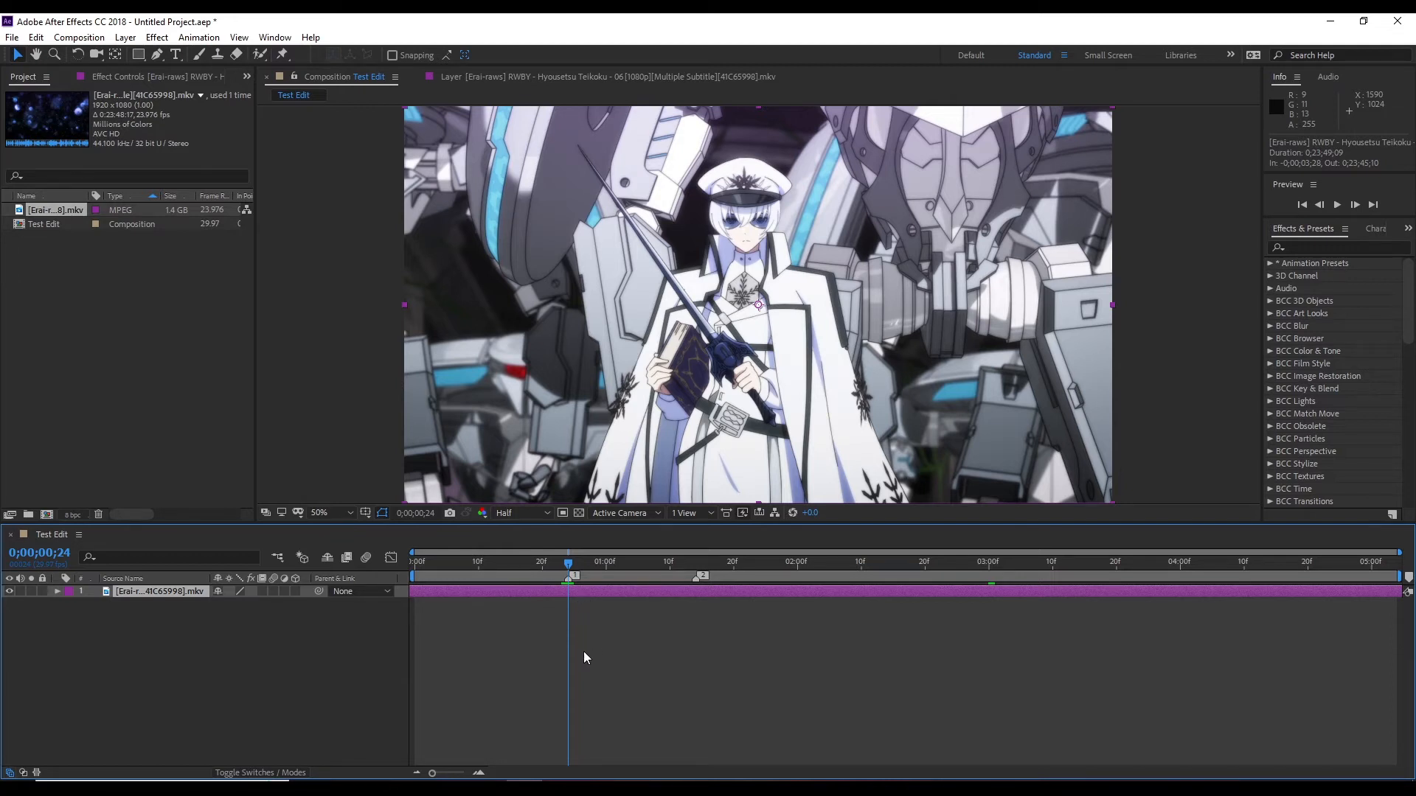
key("ctrl+shift+d")
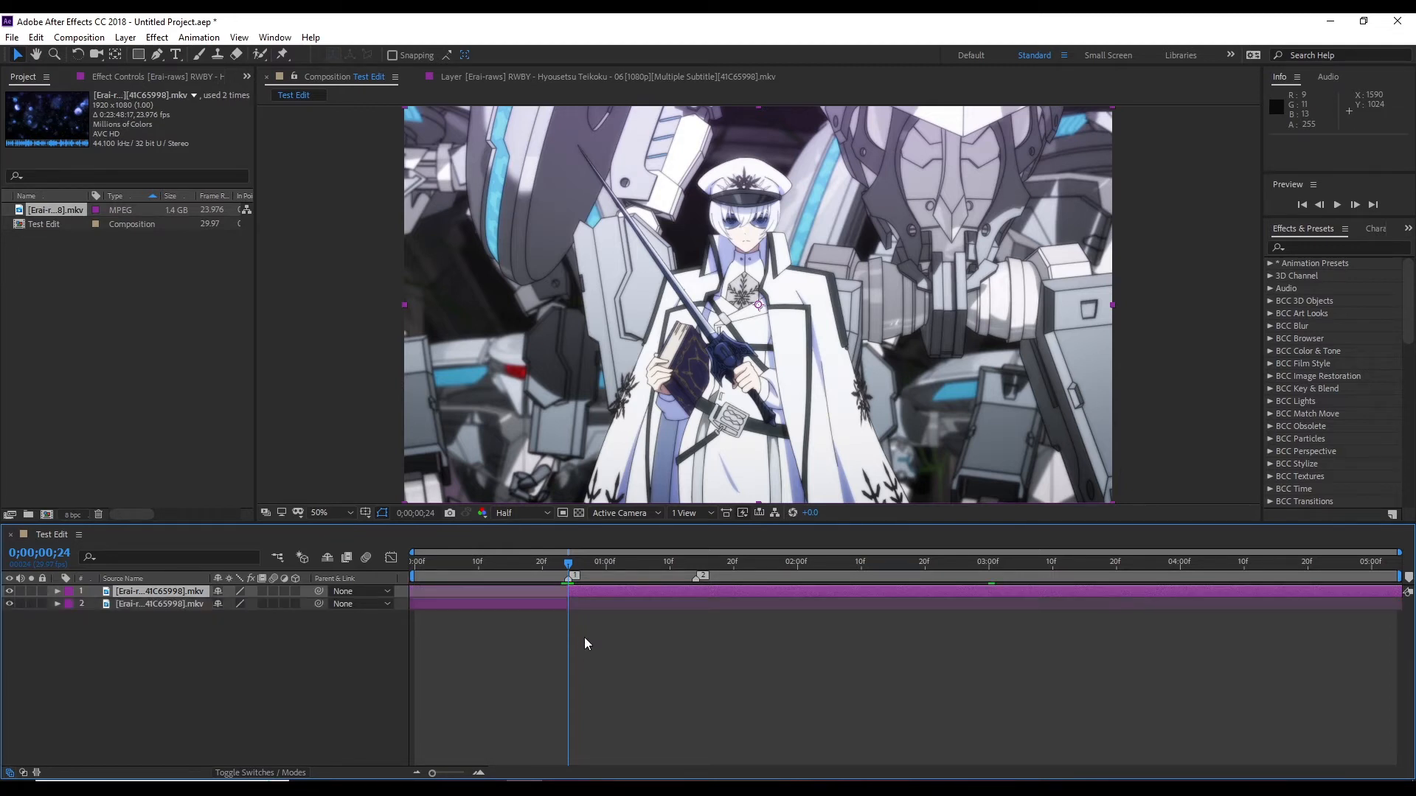
left_click(545, 607)
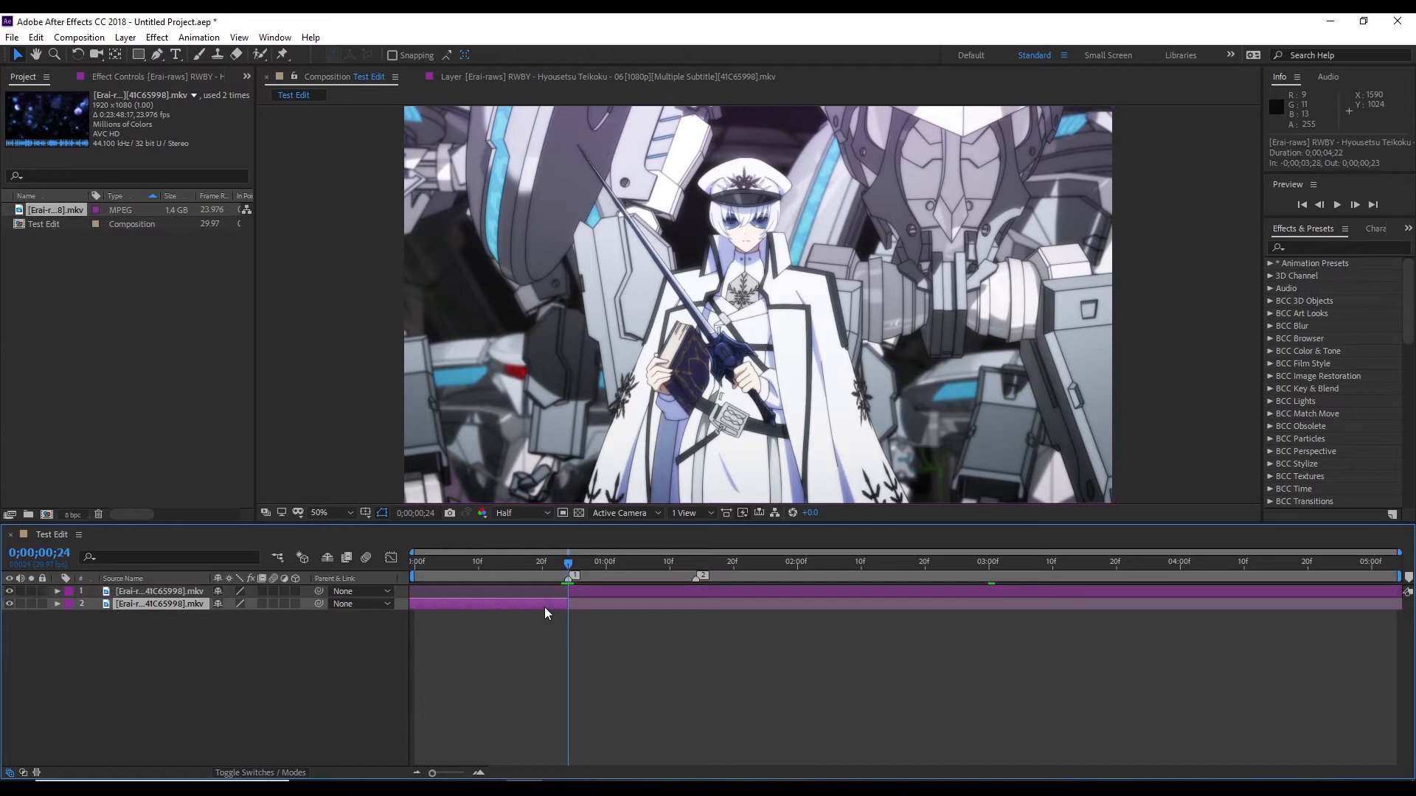
key("Delete")
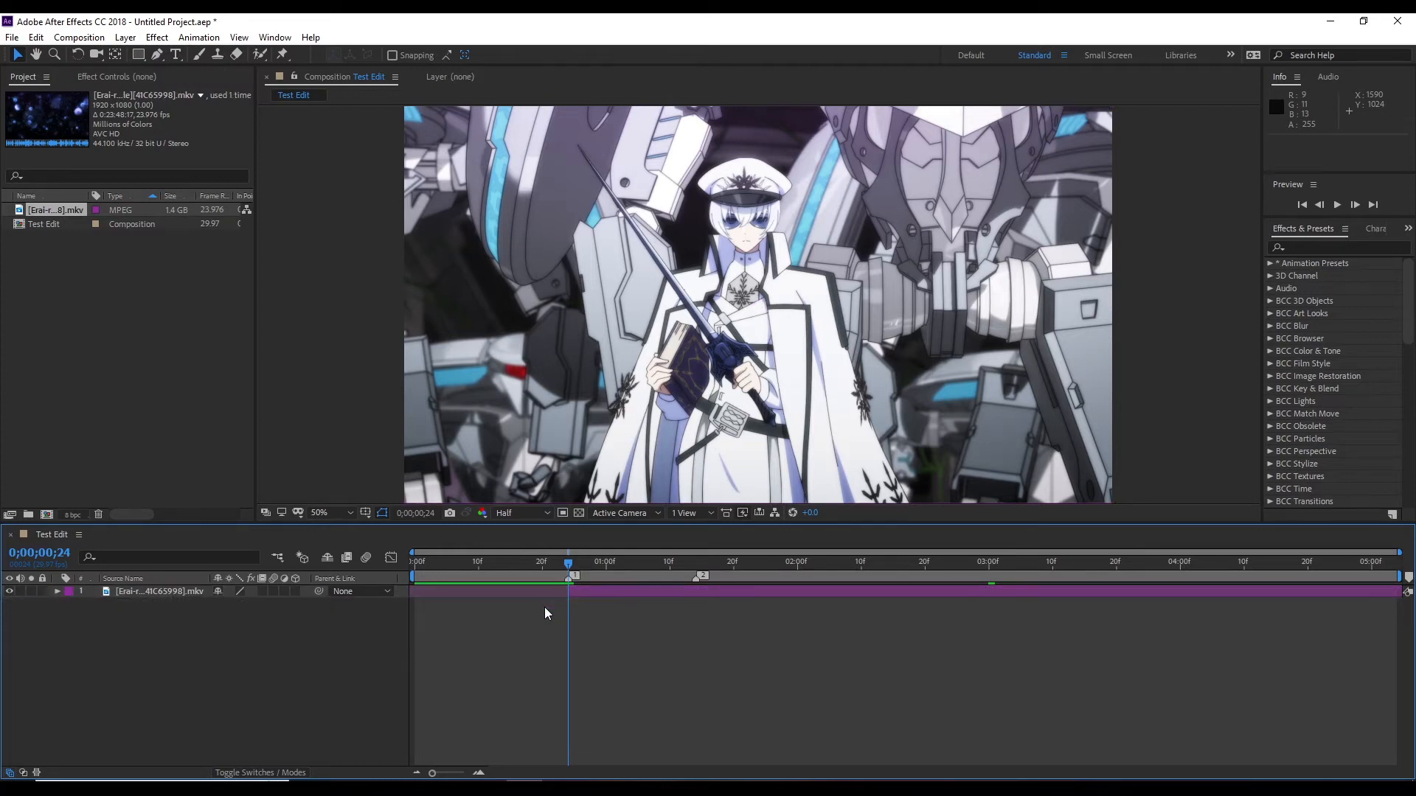
Split the remaining video layer at marker 2, at 0;00;01;14
left_click(594, 595)
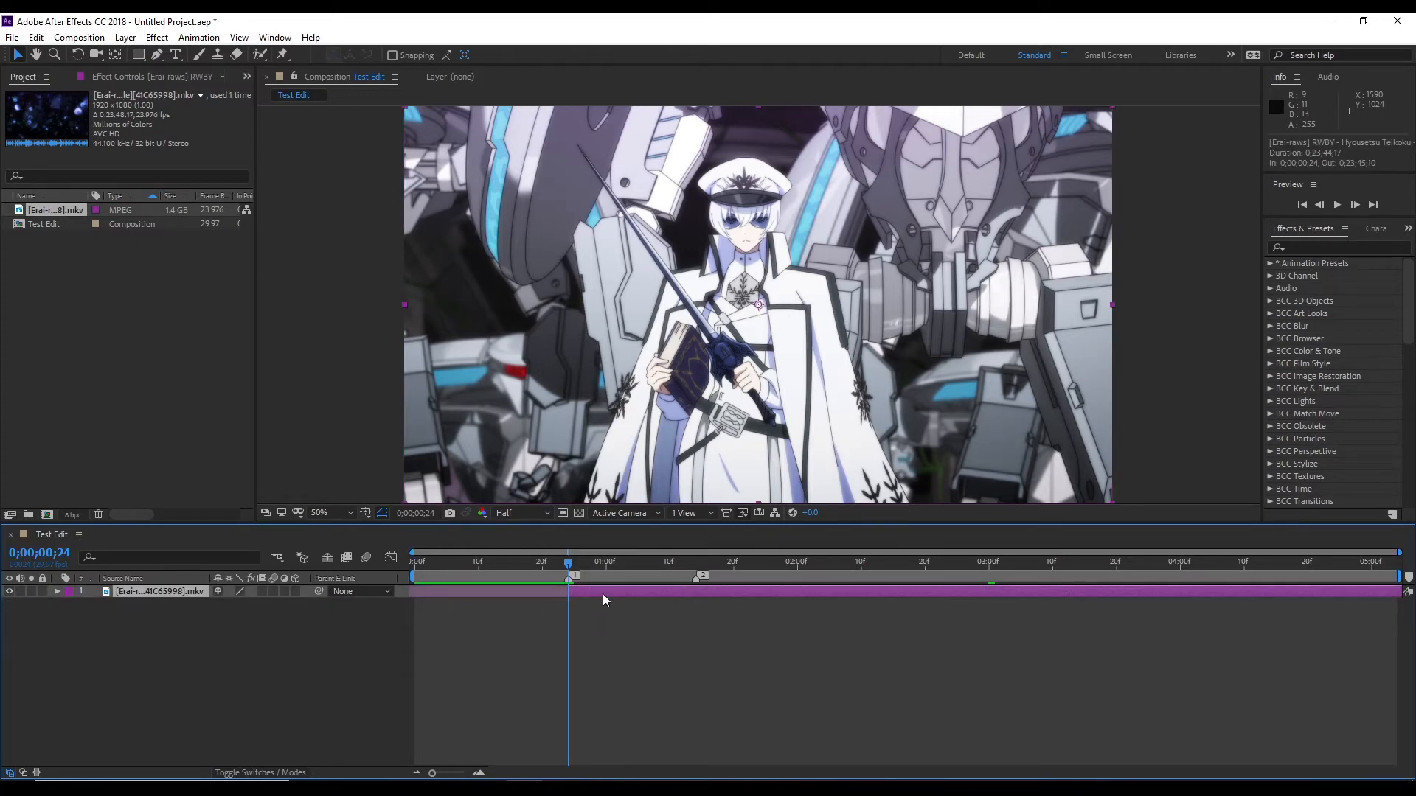
key("k")
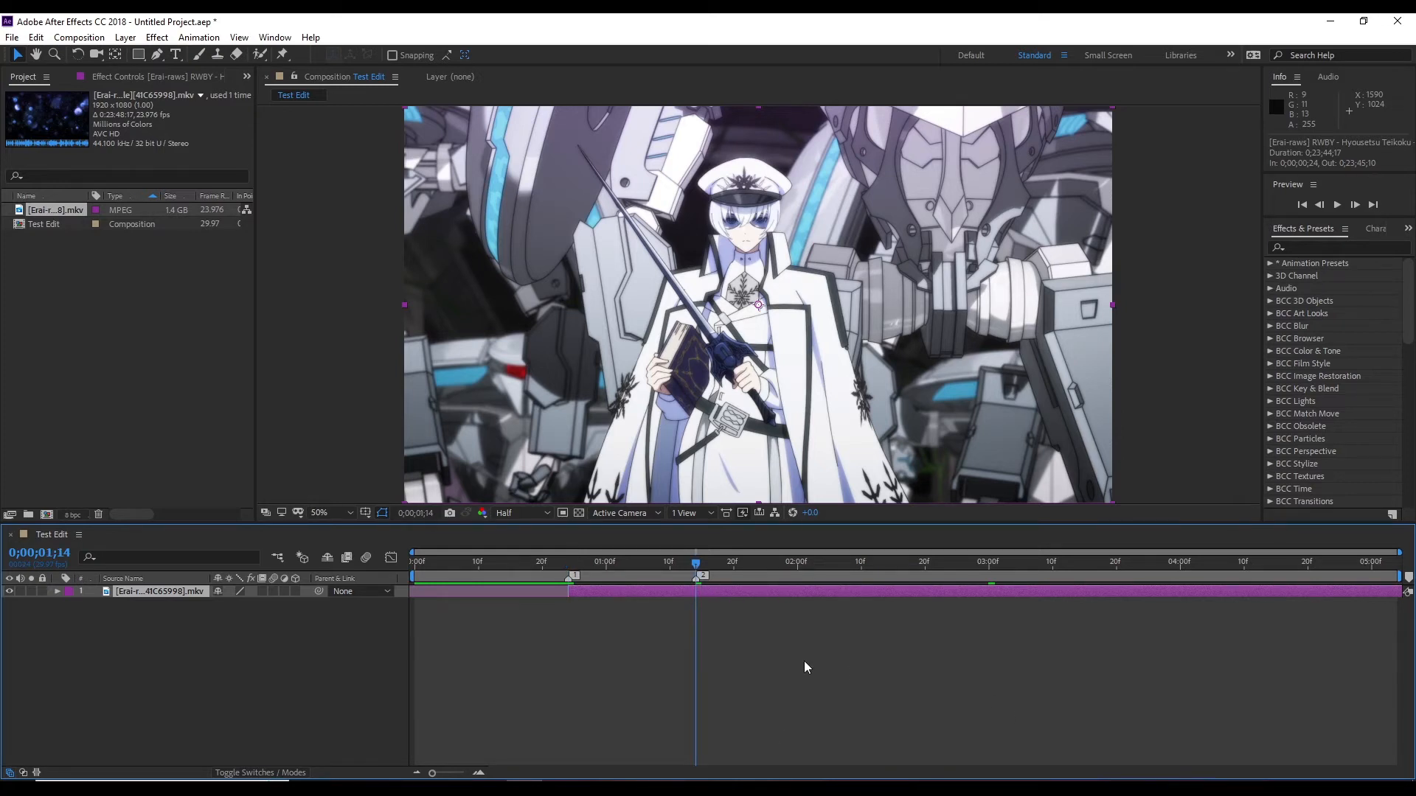
key("ctrl+shift+d")
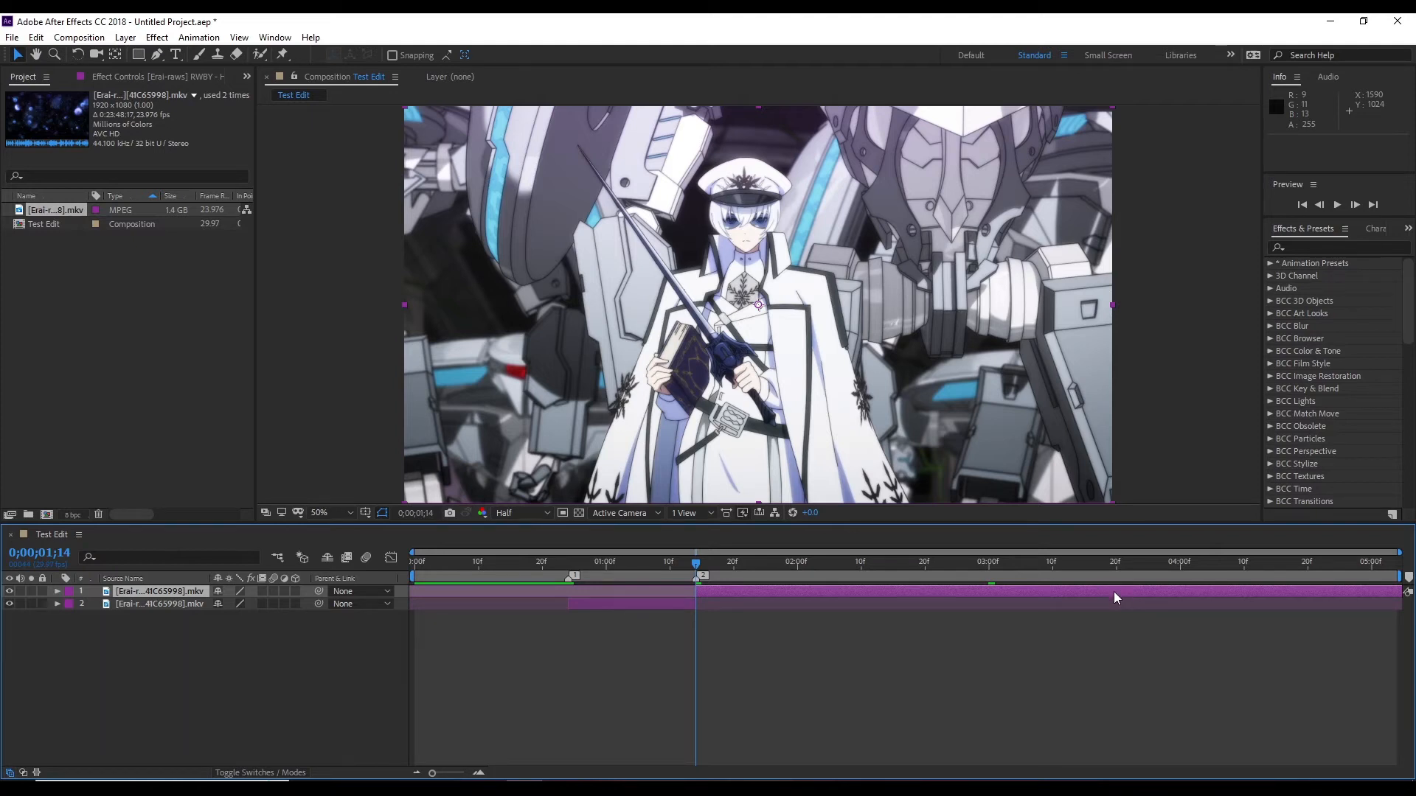
Find the glowing white shot at source time 0:00:43:14 in the layer after marker 2, split there, and return to the Test Edit composition view
double_click(730, 592)
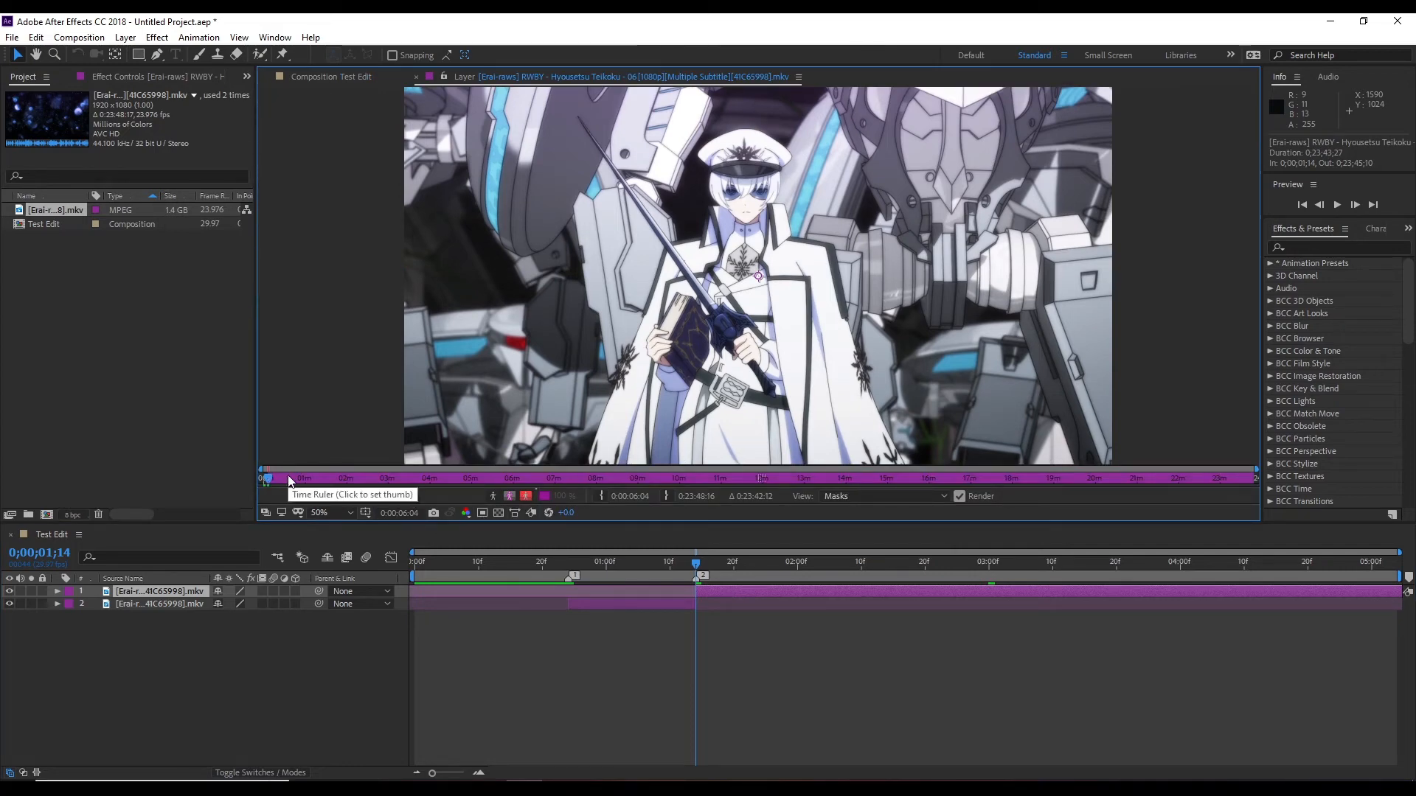
mouse_move(285, 479)
left_mouse_down()
mouse_move(449, 503)
mouse_move(1219, 505)
mouse_move(268, 512)
mouse_move(293, 511)
left_mouse_up()
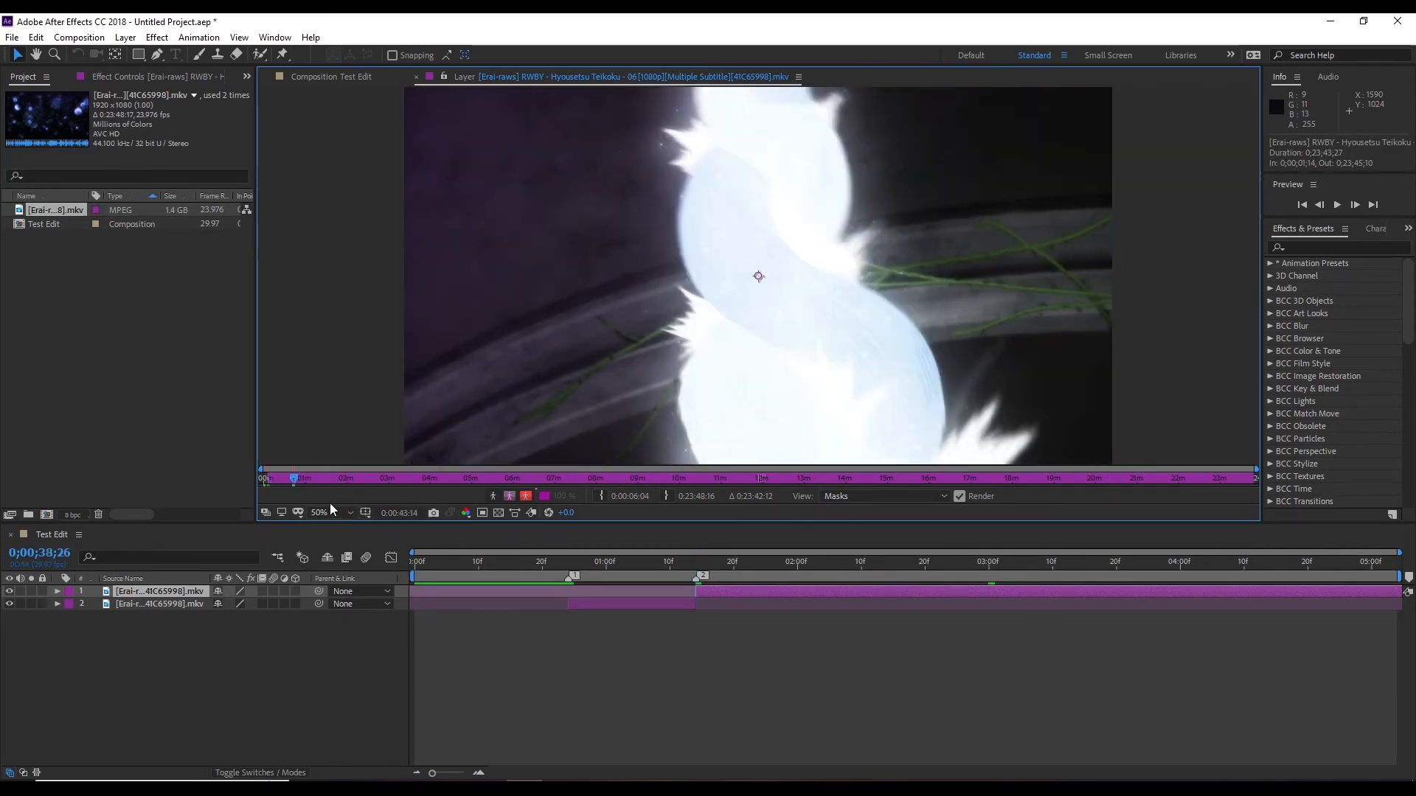
key("ctrl+shift+d")
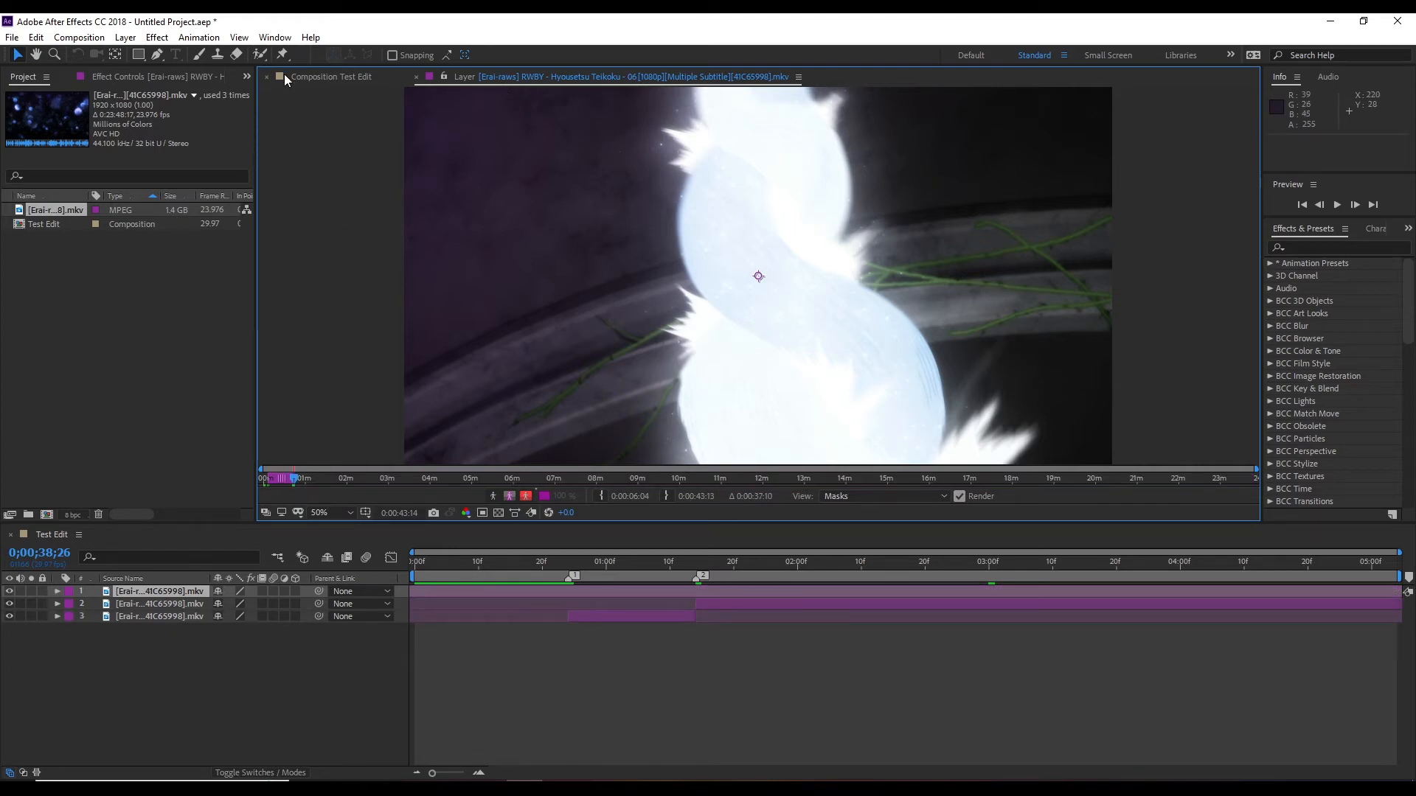
left_click(331, 78)
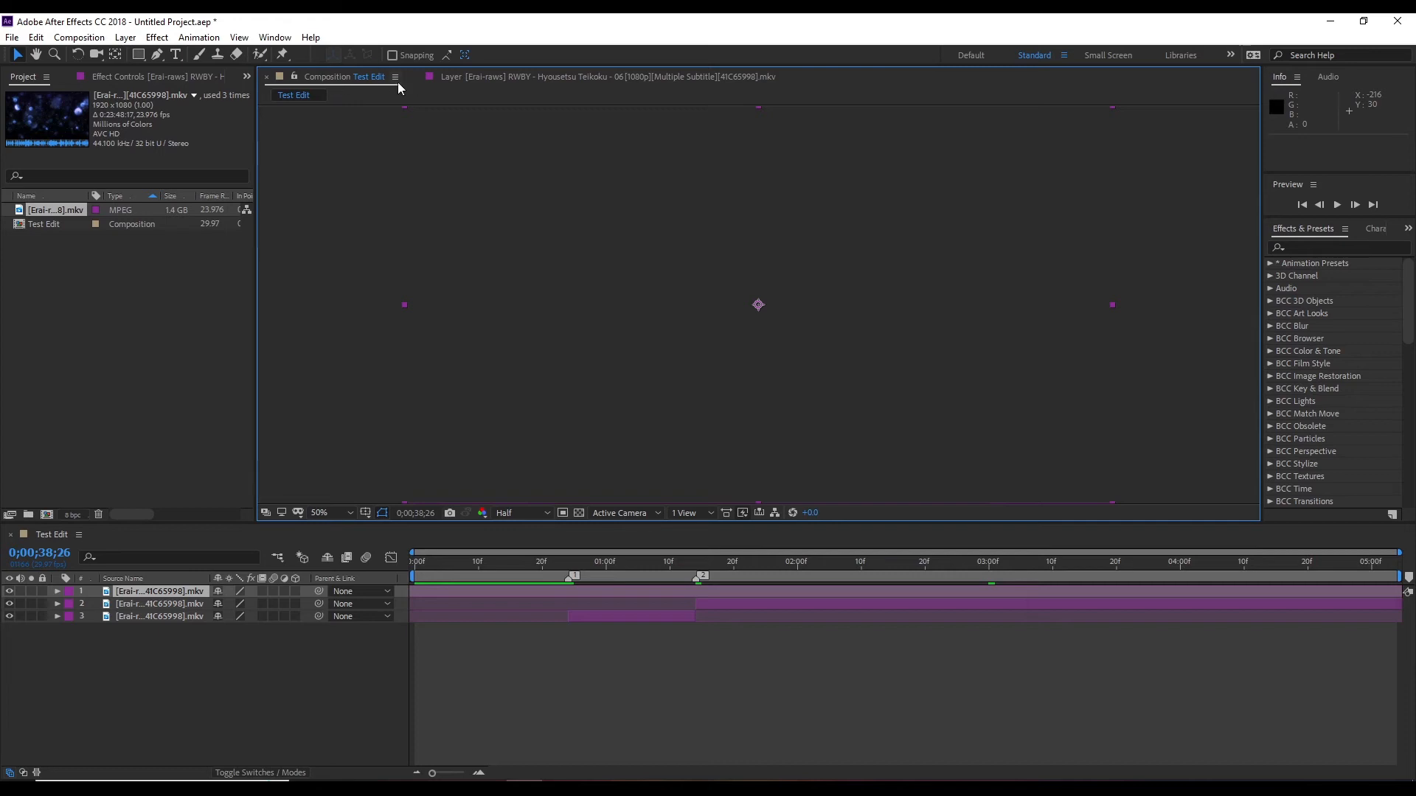
Delete the unwanted segment between marker 2 and the split at 0;00;38;26
left_click_drag(694, 572, 697, 604)
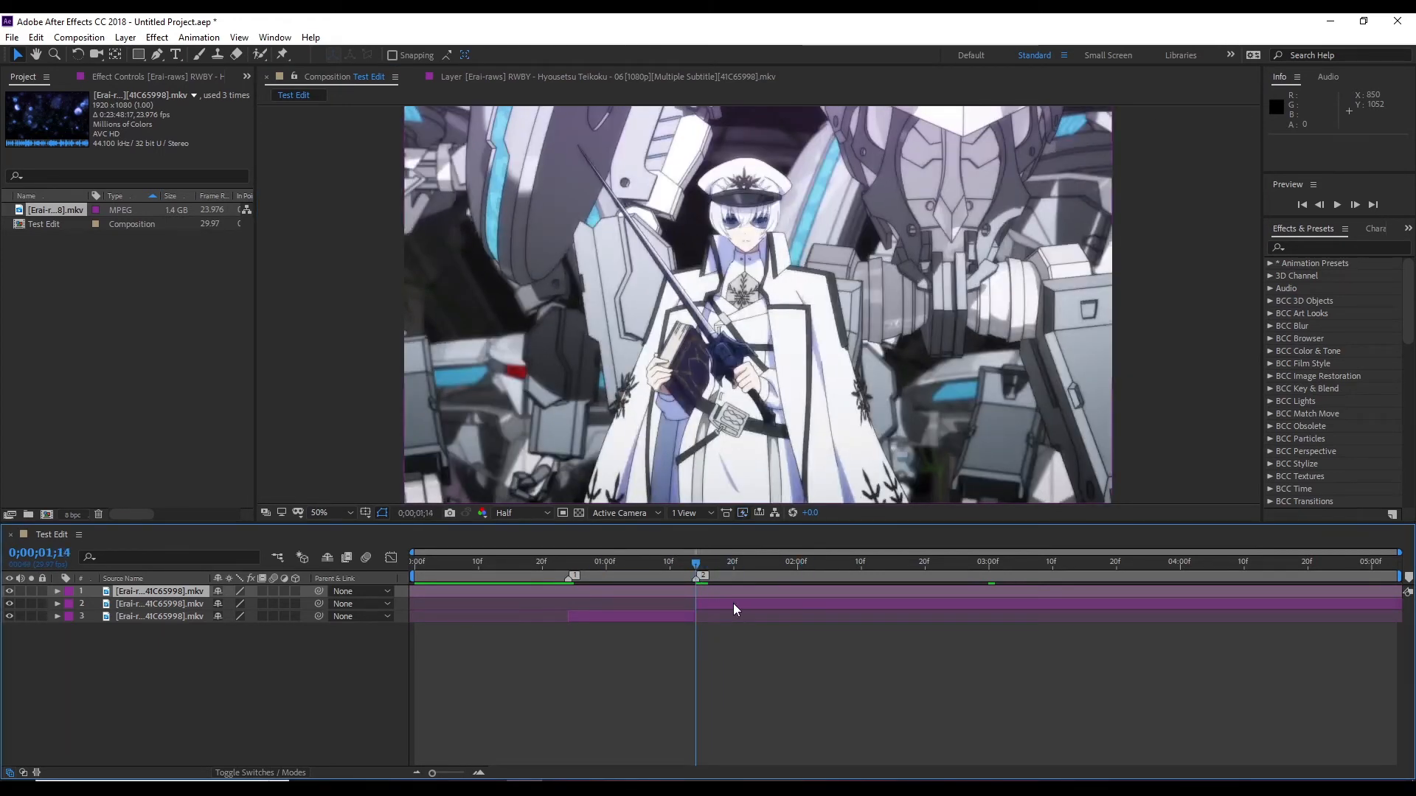
left_click(734, 604)
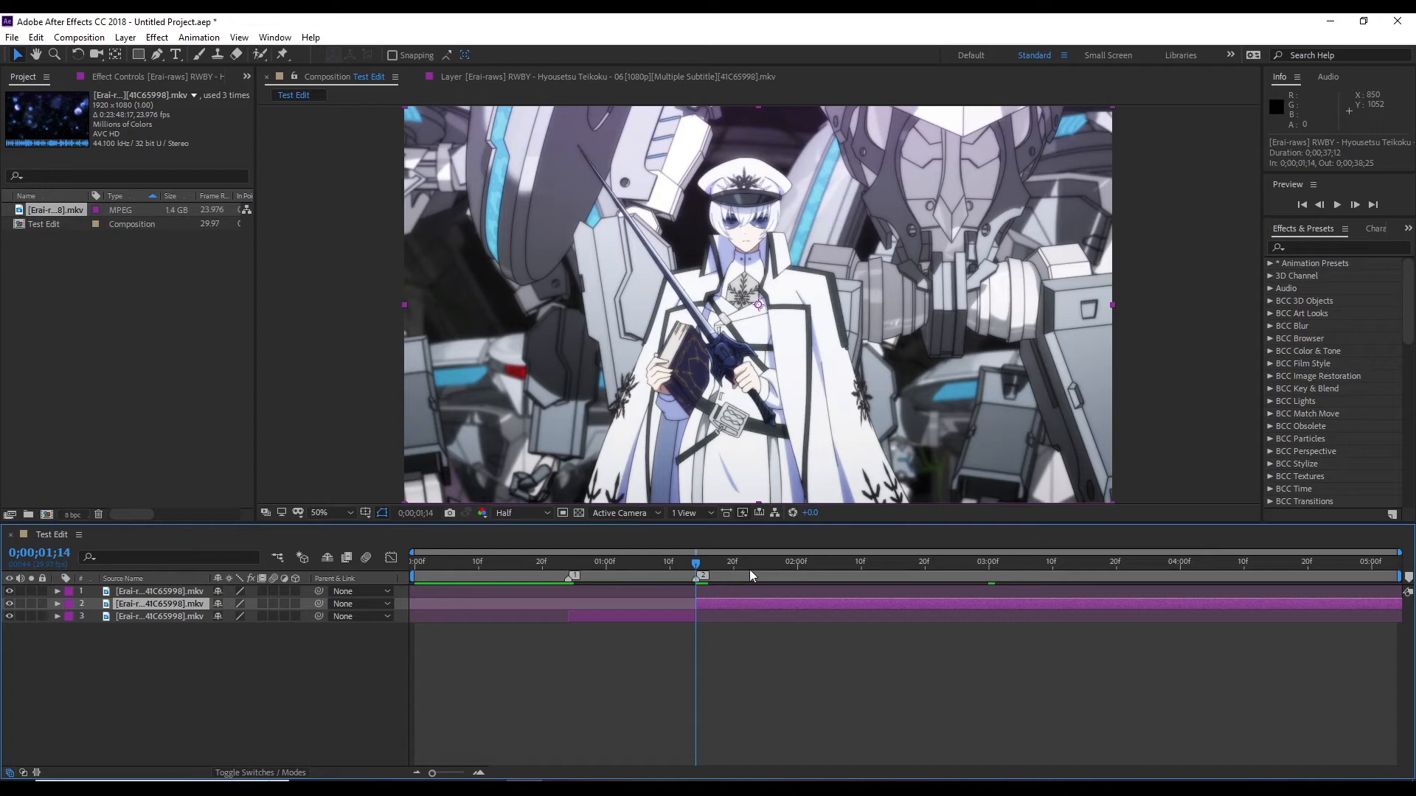
key("Delete")
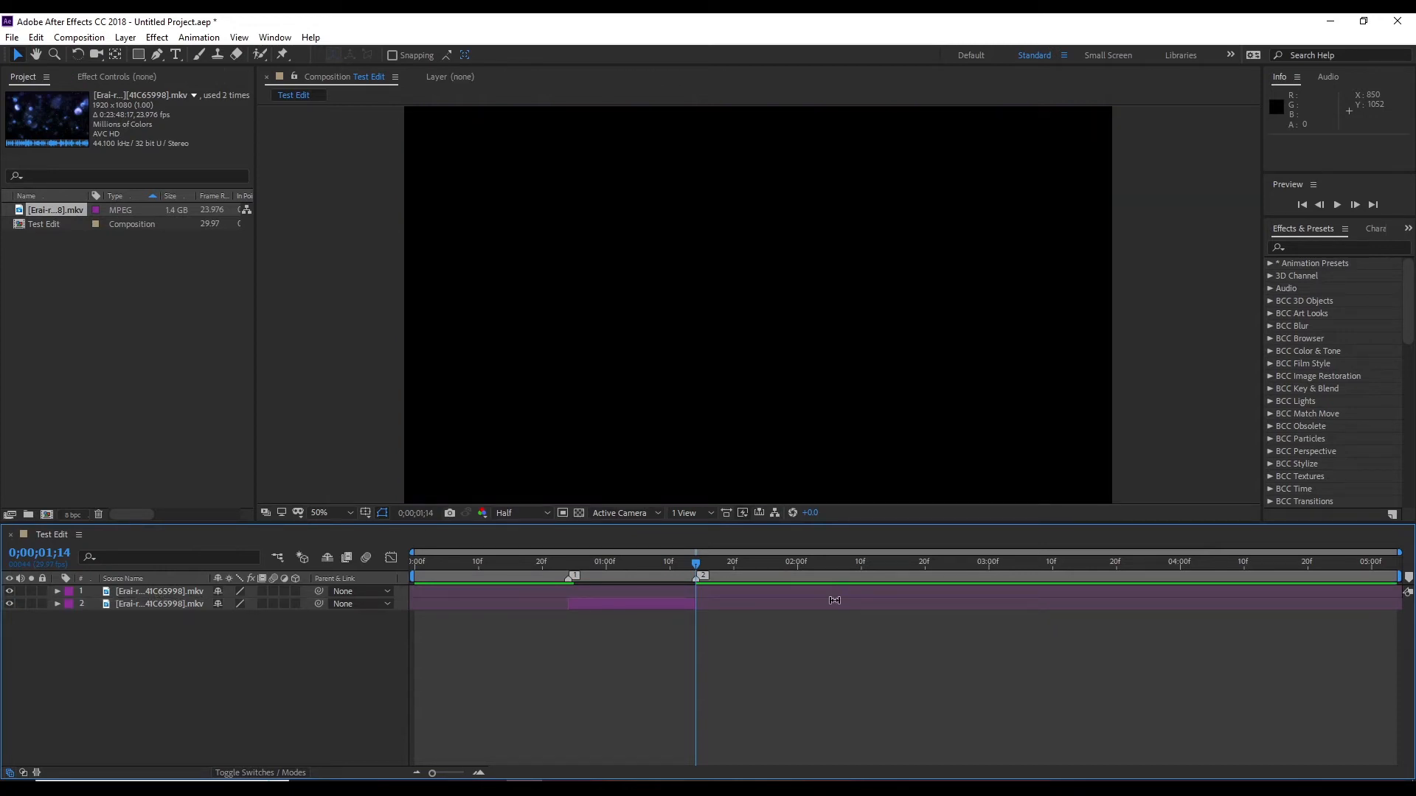
Make the glowing white clip start at marker 2 and shorten its end to just past three seconds
left_click(834, 595)
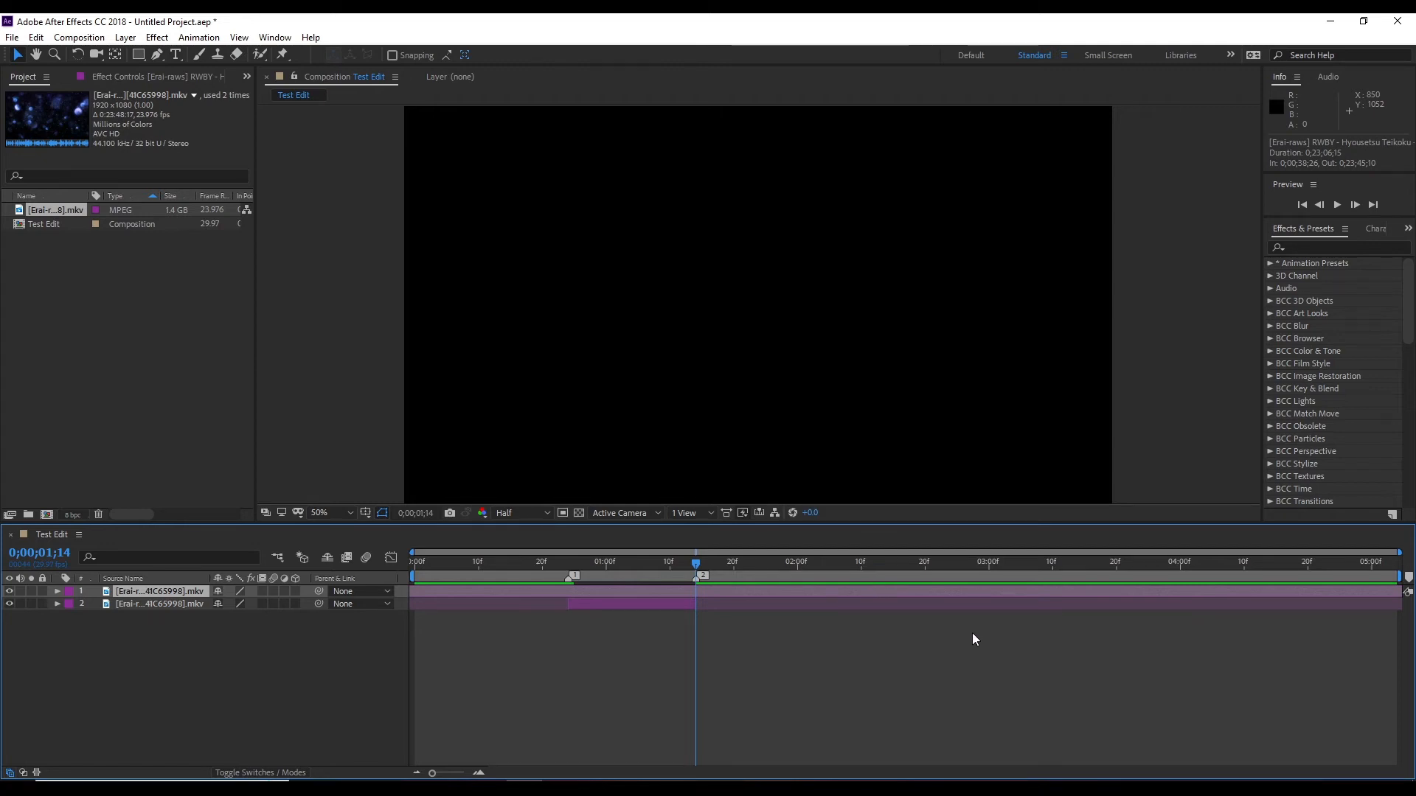
key("alt+bracketleft")
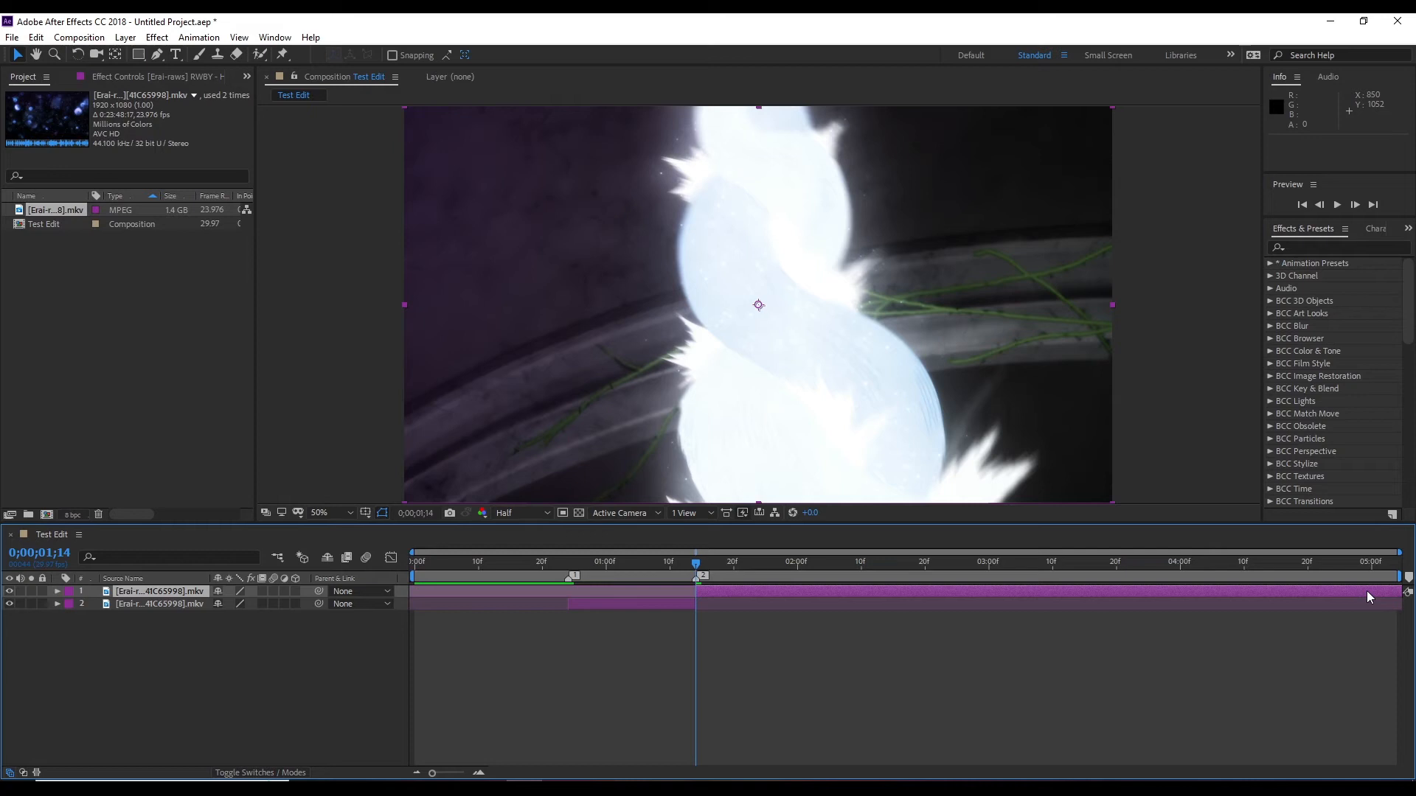
left_click_drag(1365, 590, 1156, 648)
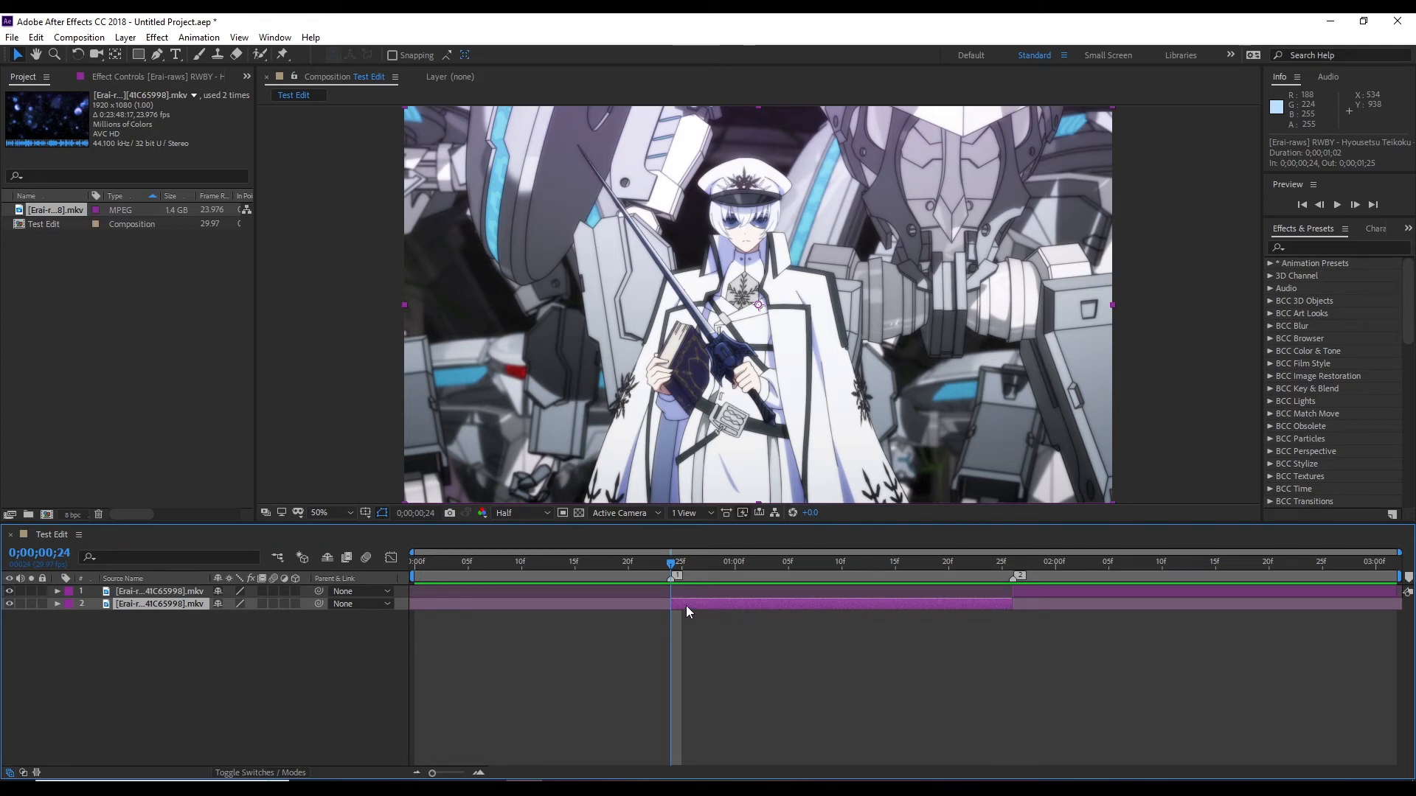
right_click(686, 605)
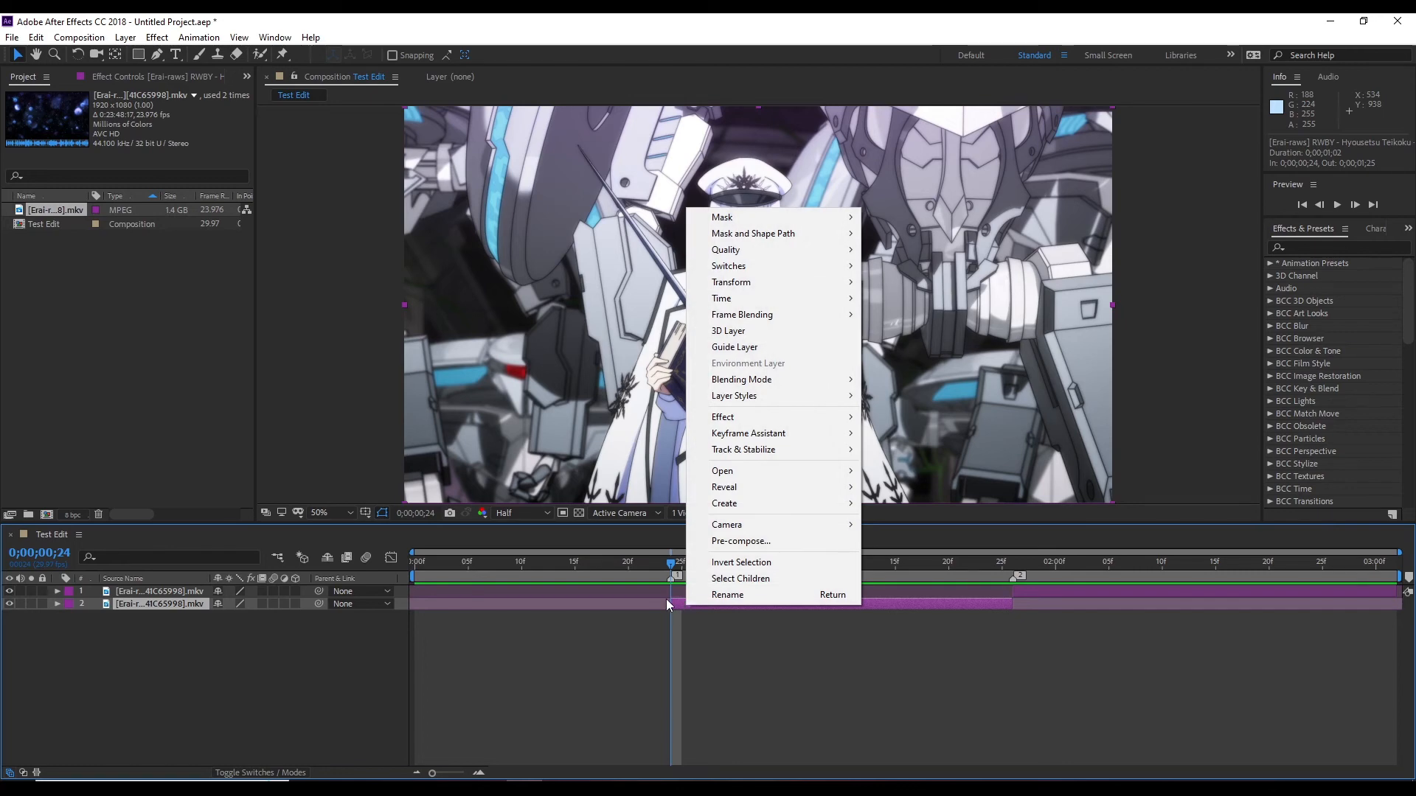
left_click(776, 541)
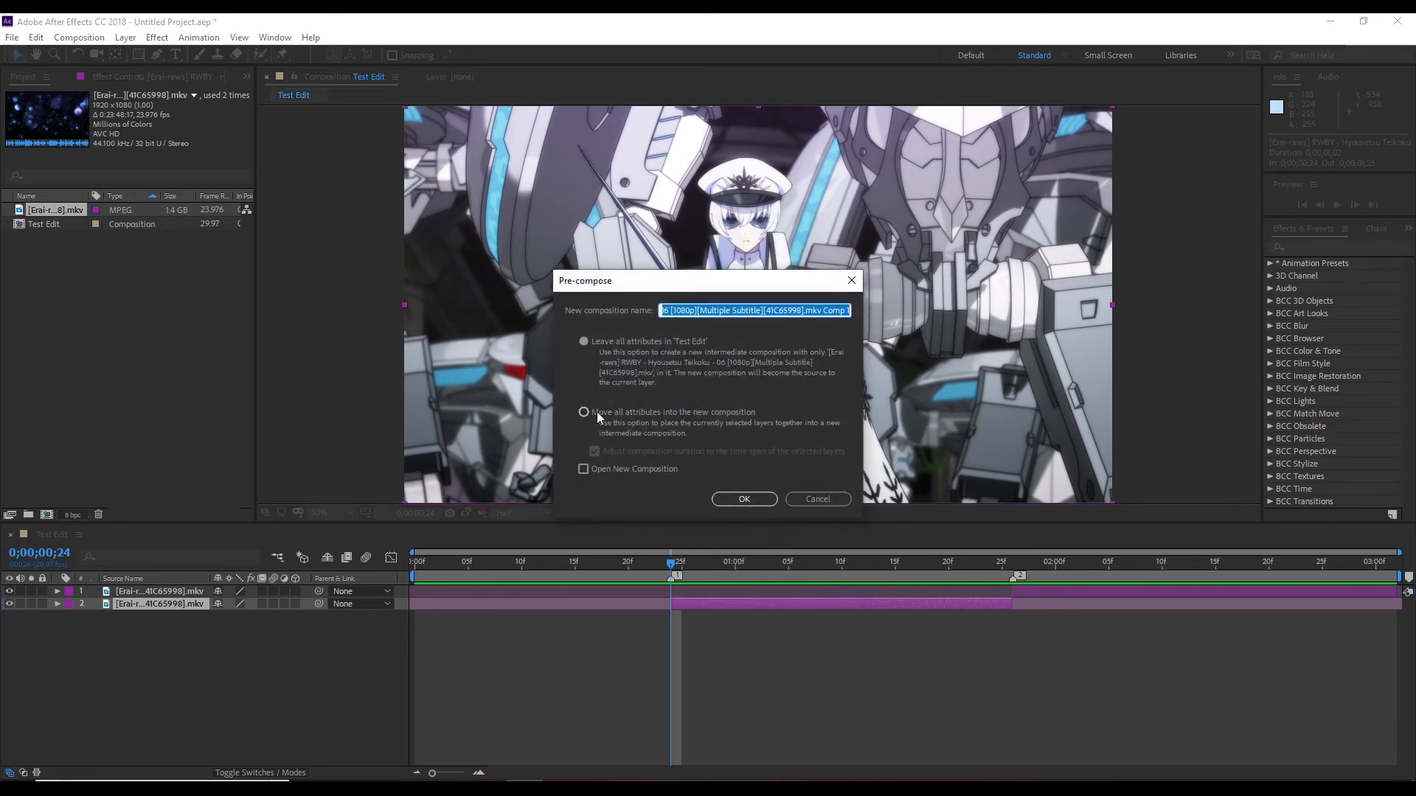
left_click(584, 413)
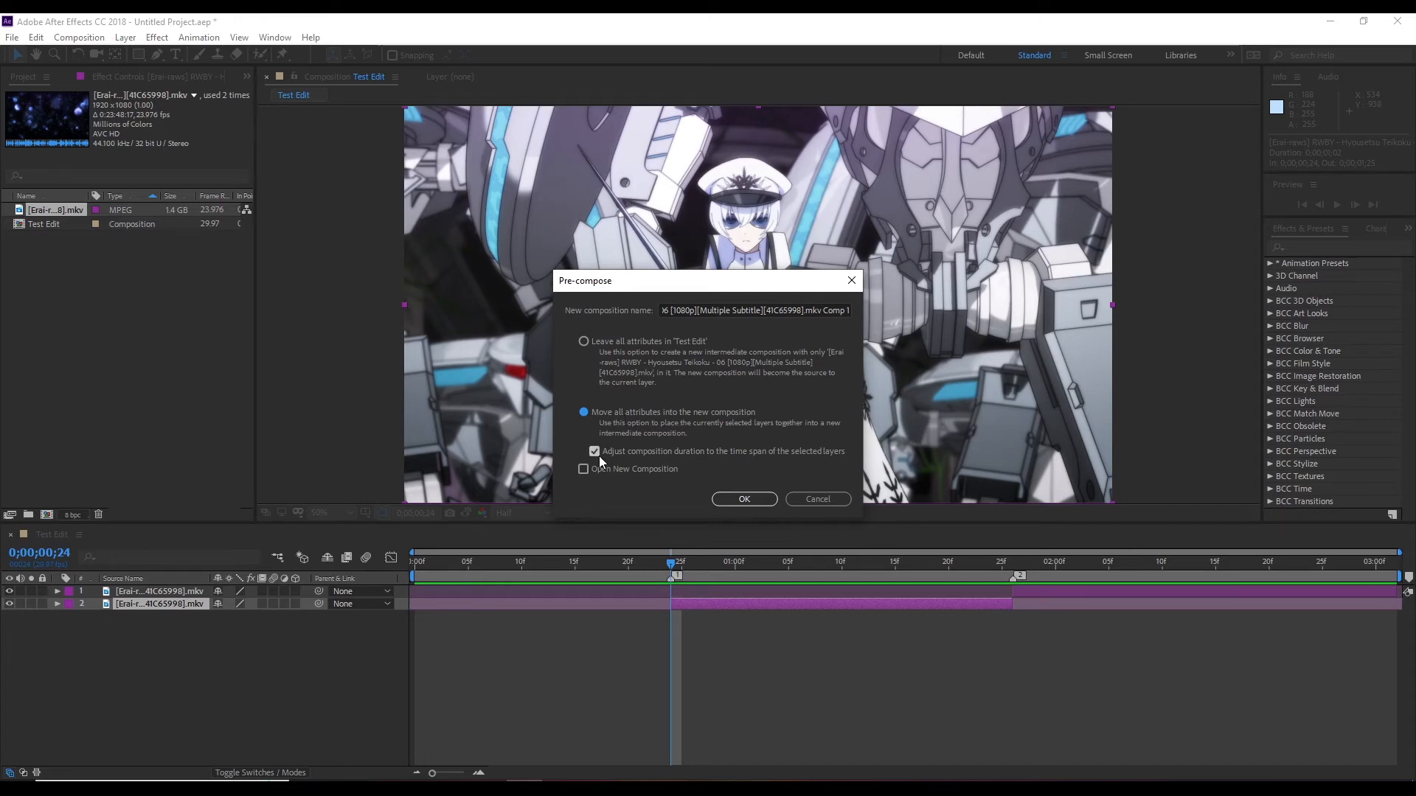
left_click(818, 503)
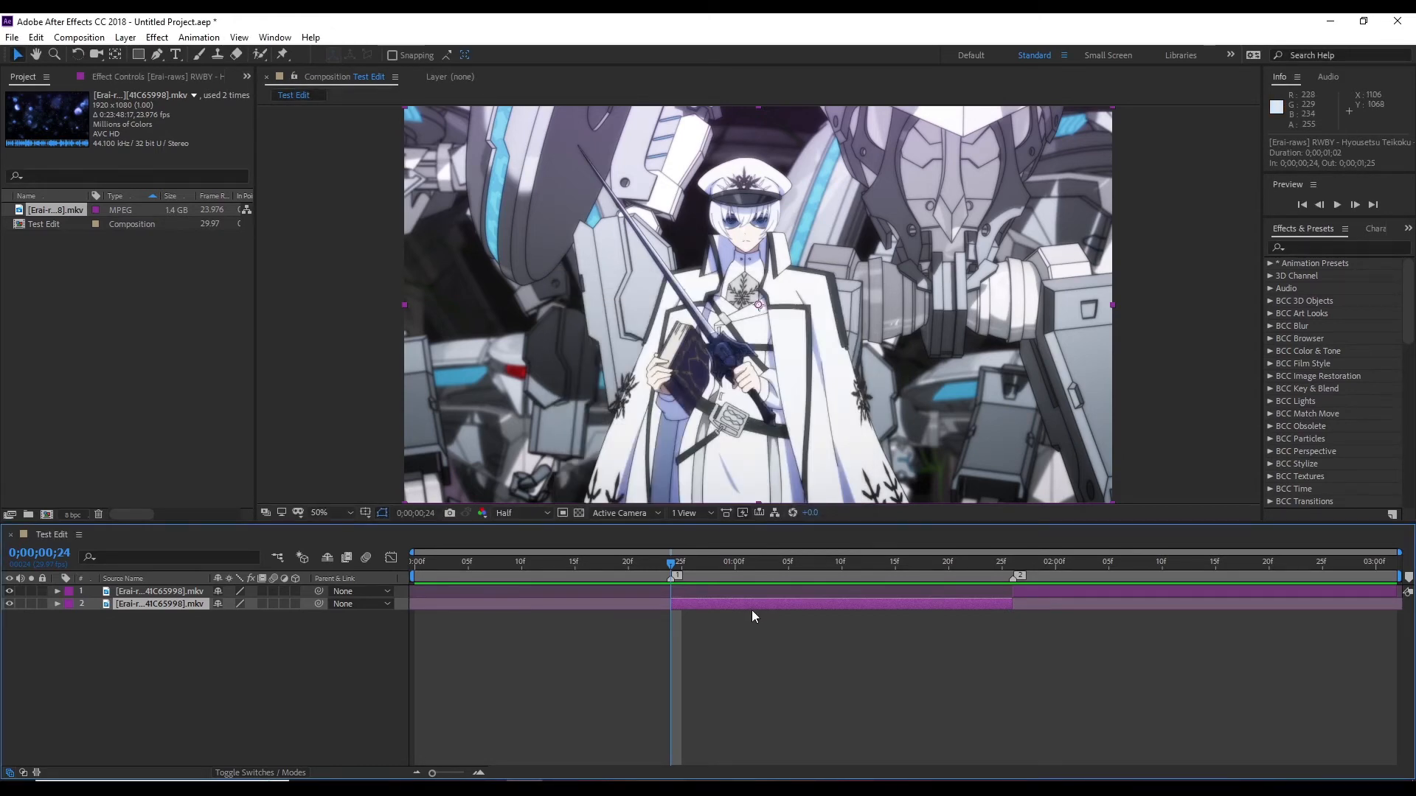
Pre-compose the clip between markers 1 and 2 as "1", moving all attributes and matching the duration to the clip
key("ctrl+shift+c")
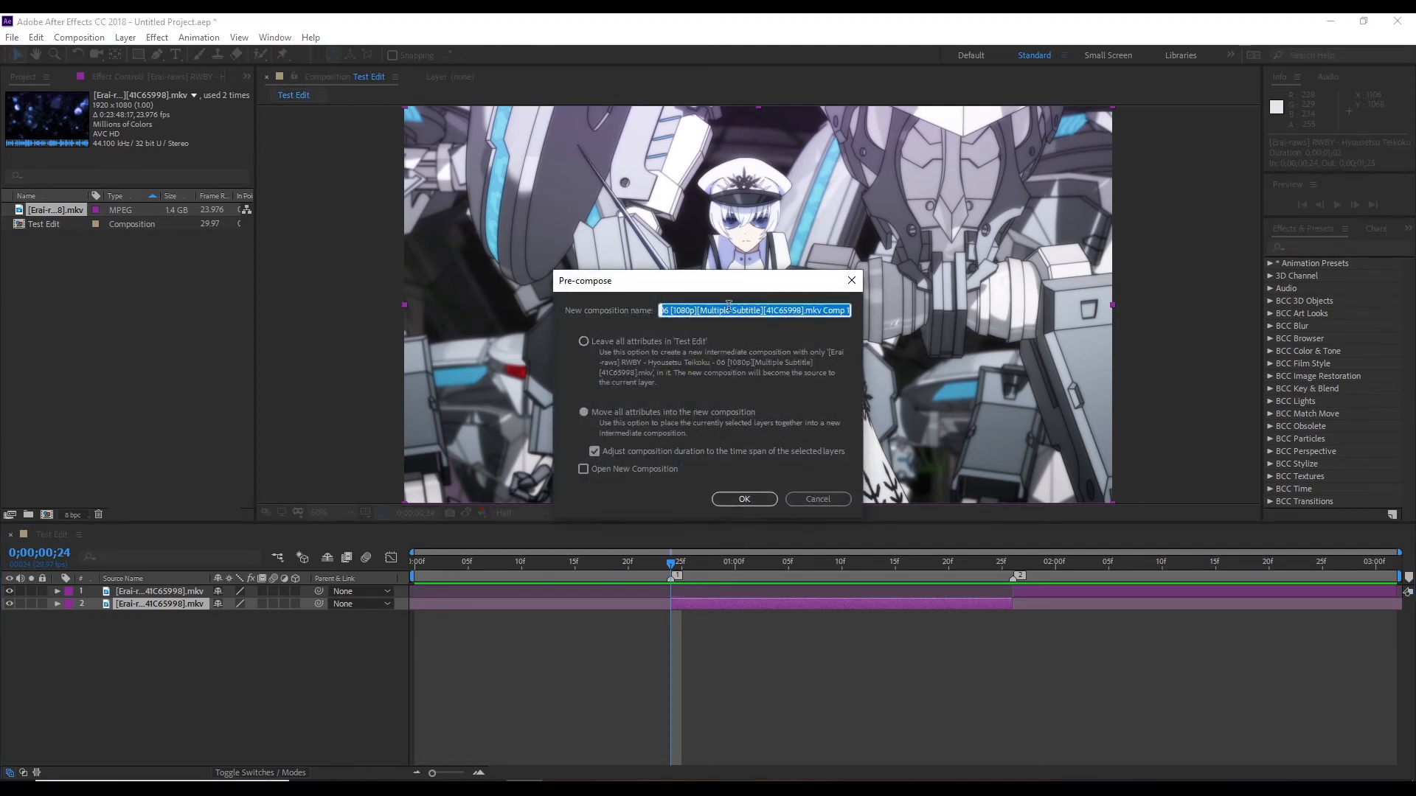
type("1")
left_click(701, 339)
key("Return")
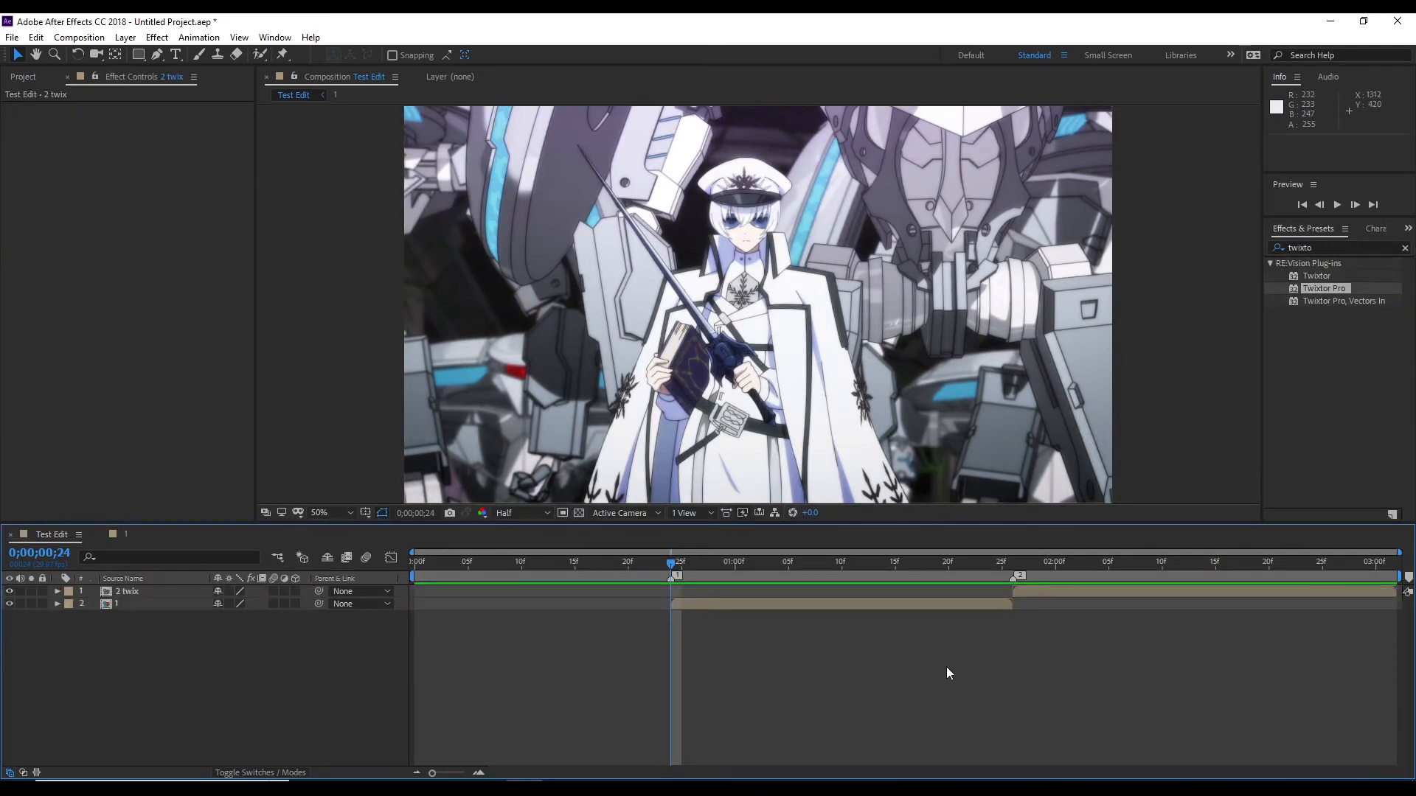
Enable motion blur for the composition and for both layers, 1 and 2 twix
left_click(367, 562)
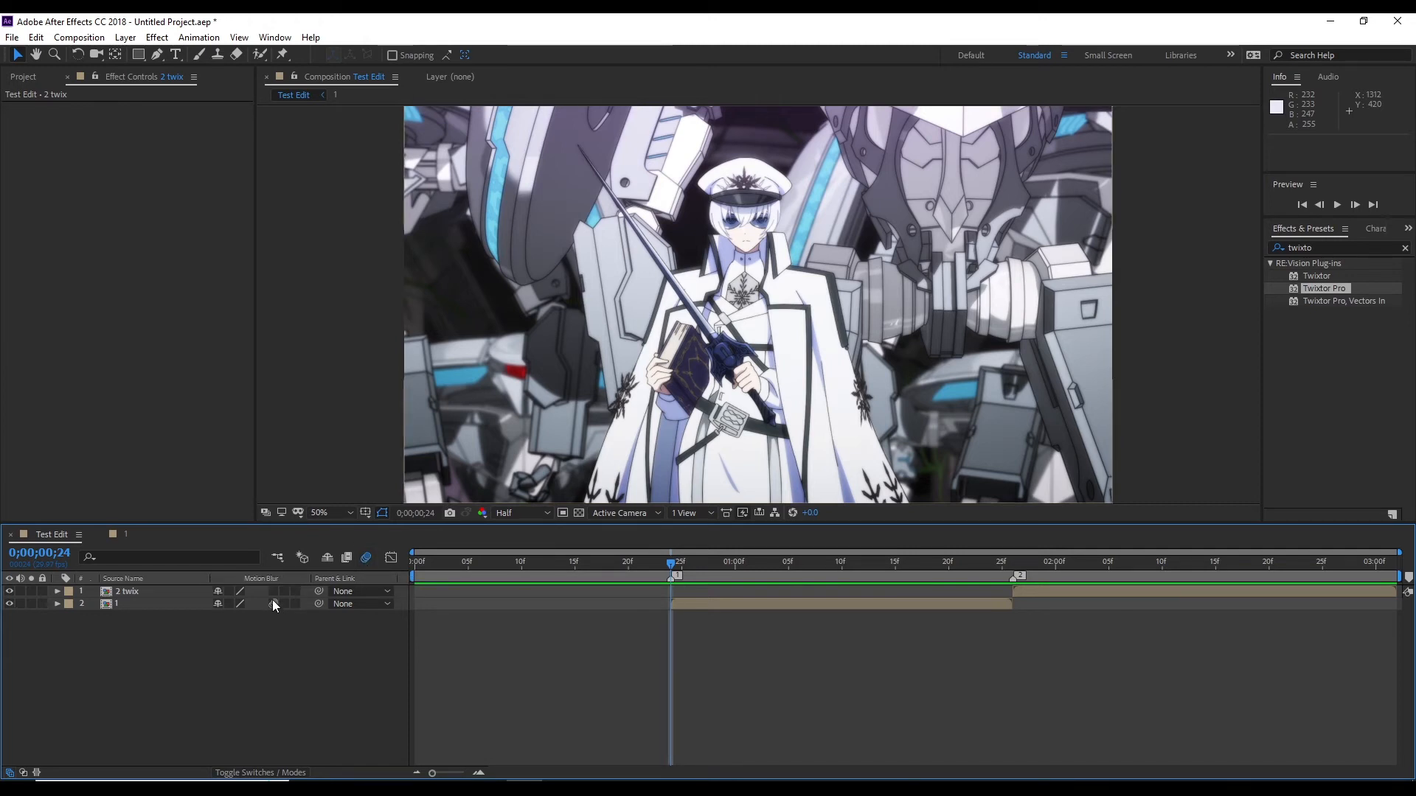
left_click_drag(274, 604, 273, 592)
Find the Motion Tile effect and apply it to layer 1
left_click(681, 605)
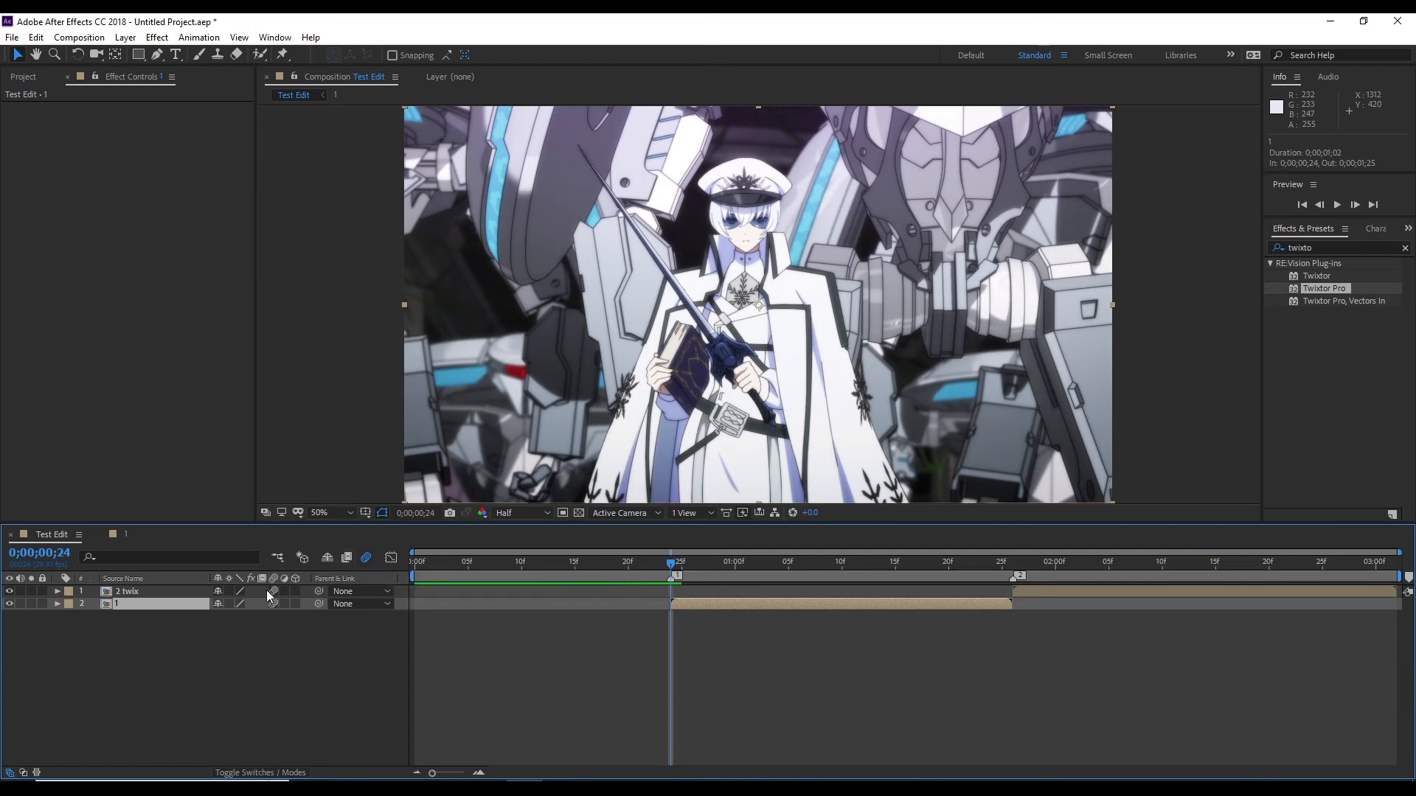
left_click(1302, 248)
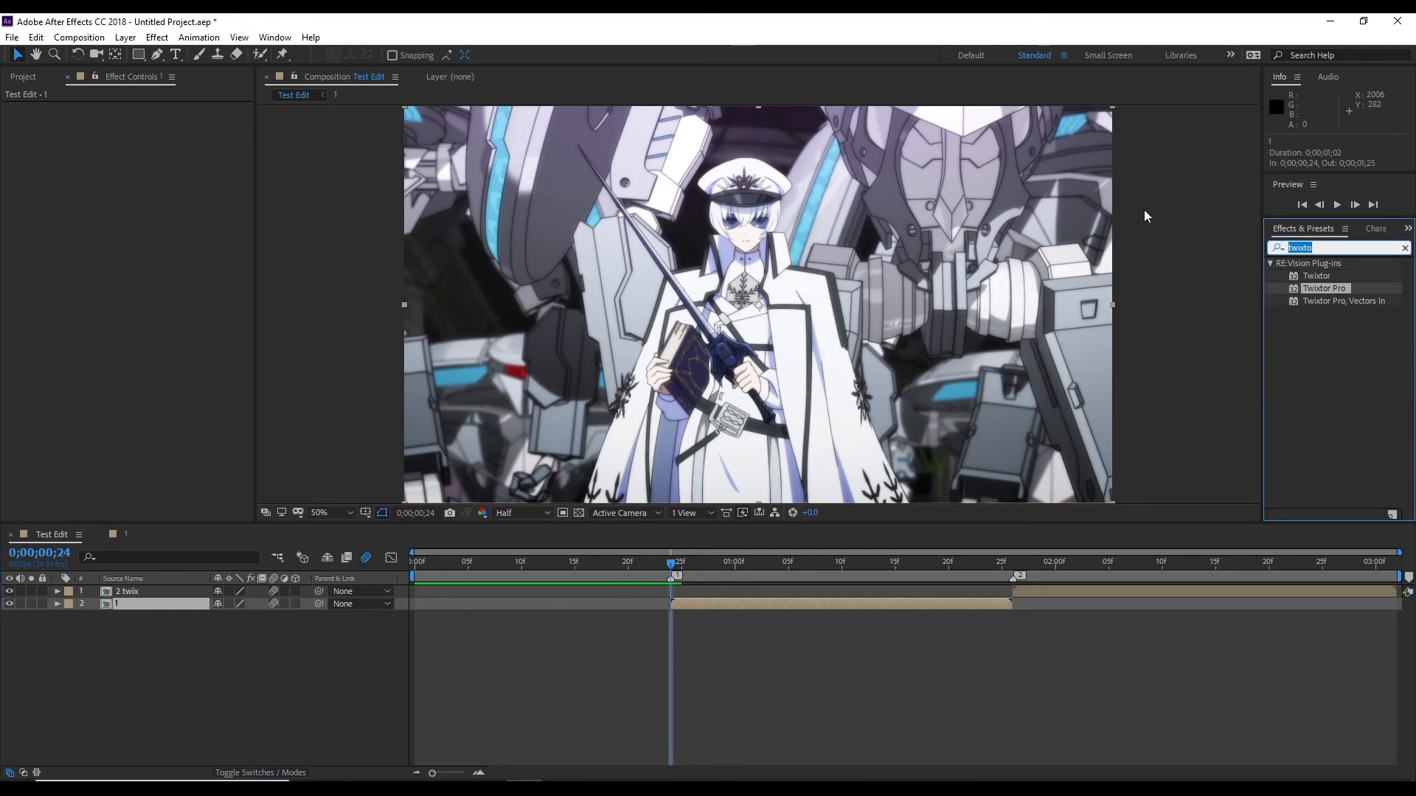
type("motion t")
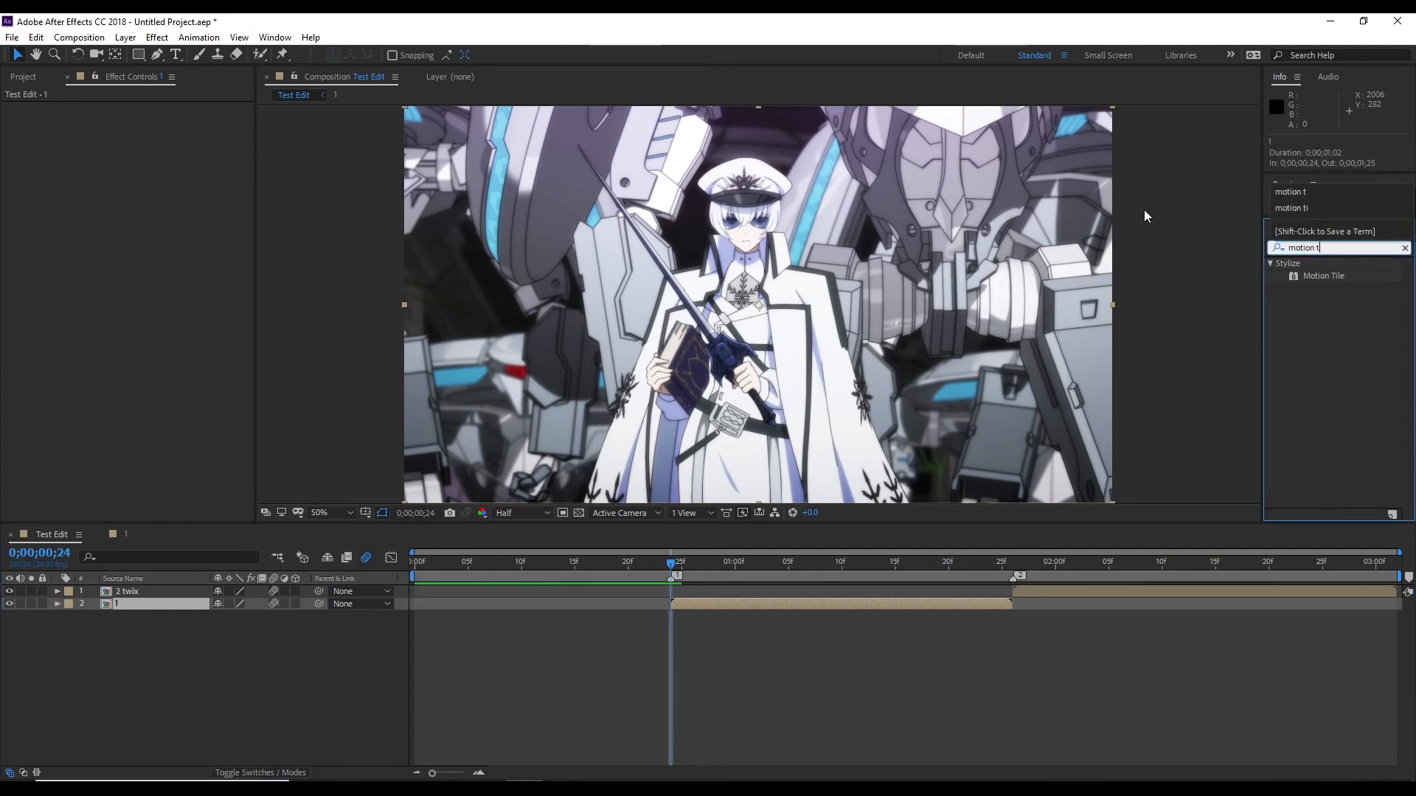
left_click_drag(1323, 275, 876, 603)
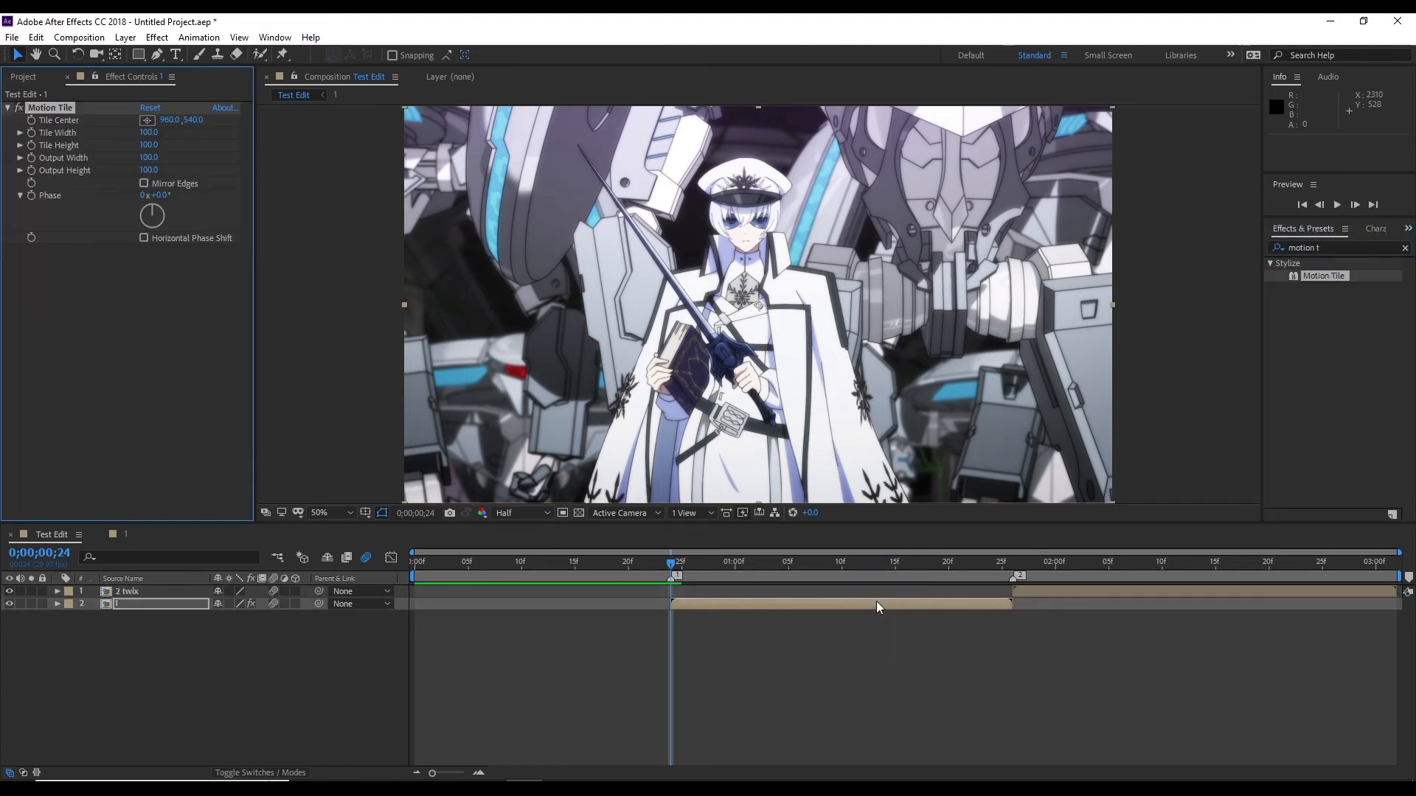
Set Motion Tile's Output Height and Output Width to 400 on layer 1
left_click(149, 171)
type("400")
left_click(153, 158)
type("400")
key("Return")
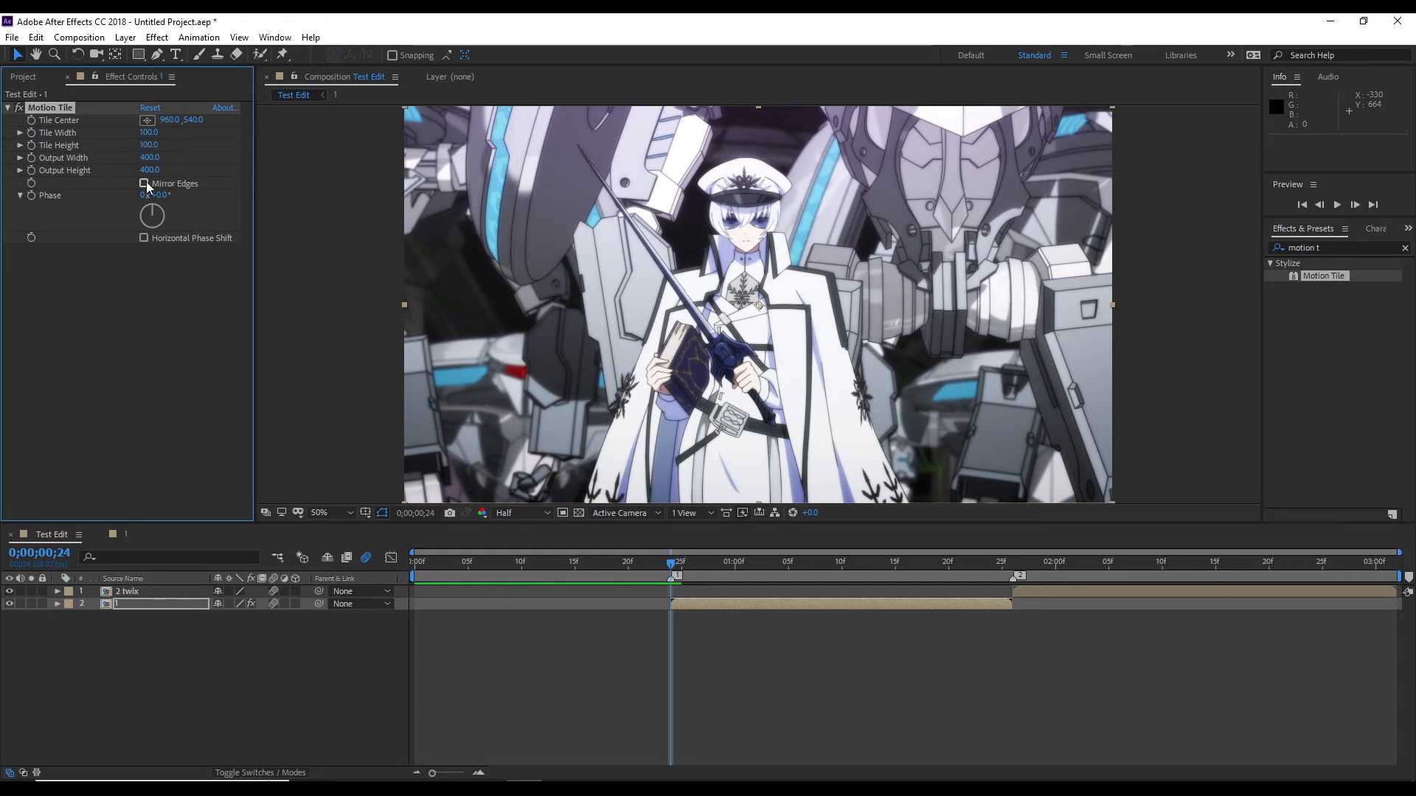
Scale layer 1 down to 63% to preview the tiling, and turn on Mirror Edges in Motion Tile
key("s")
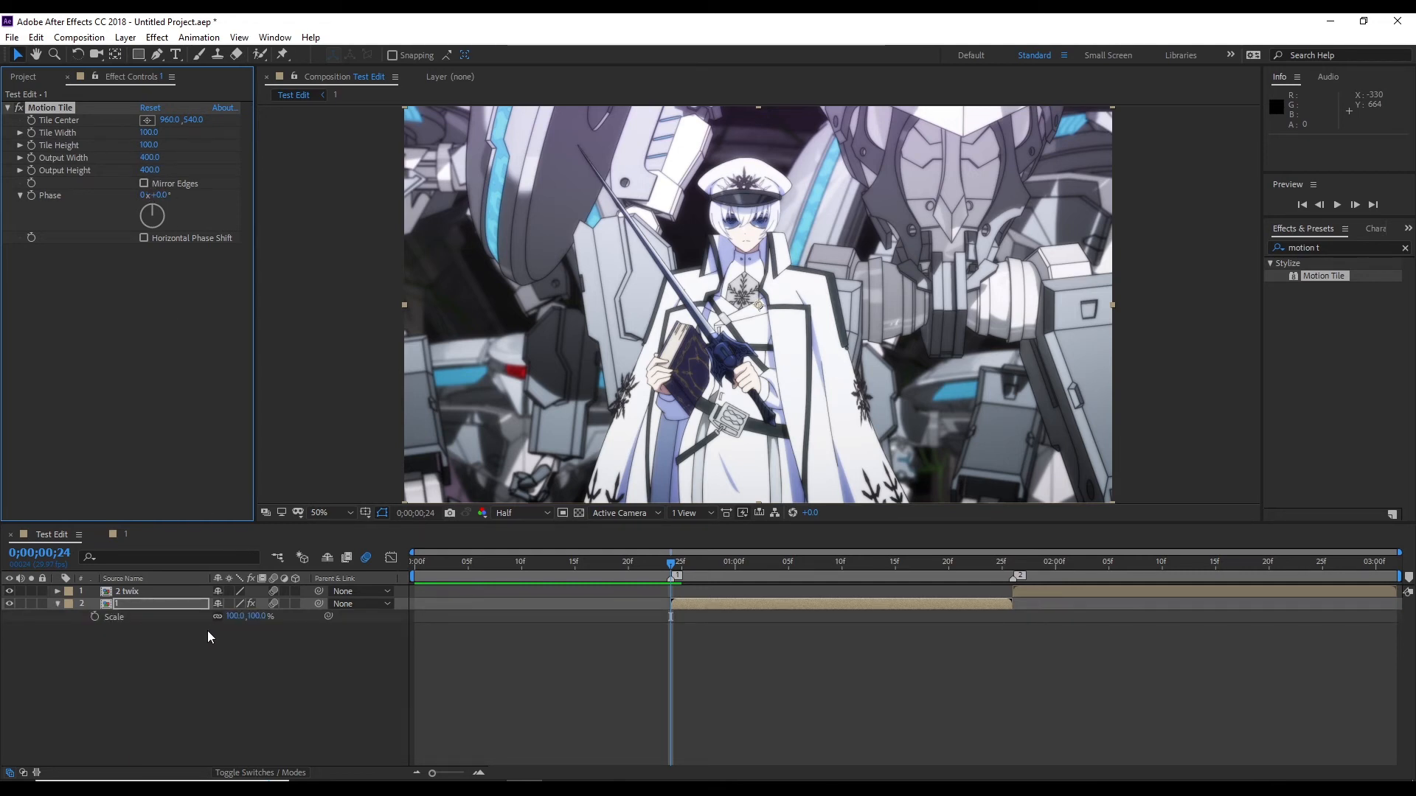
left_click_drag(238, 620, 211, 618)
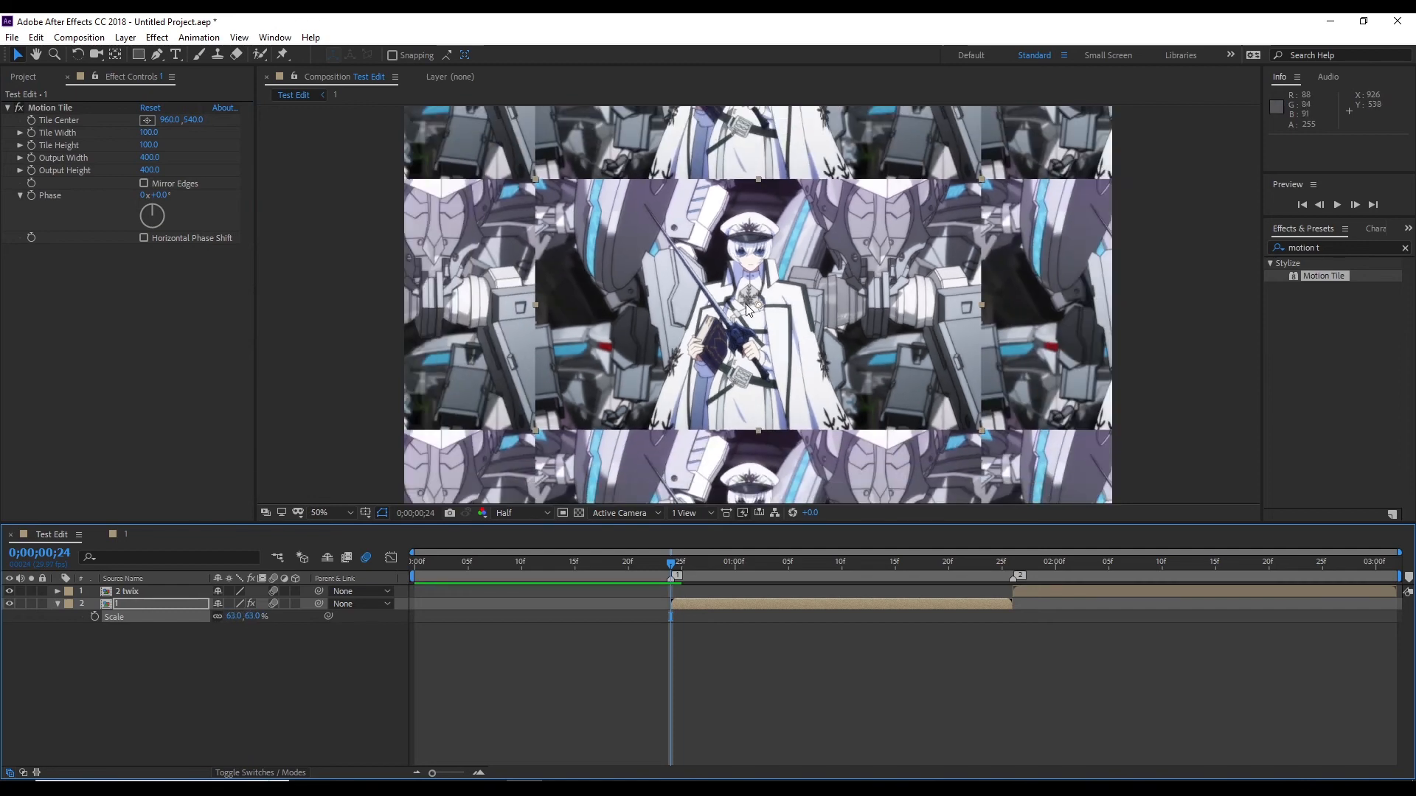
left_click(146, 190)
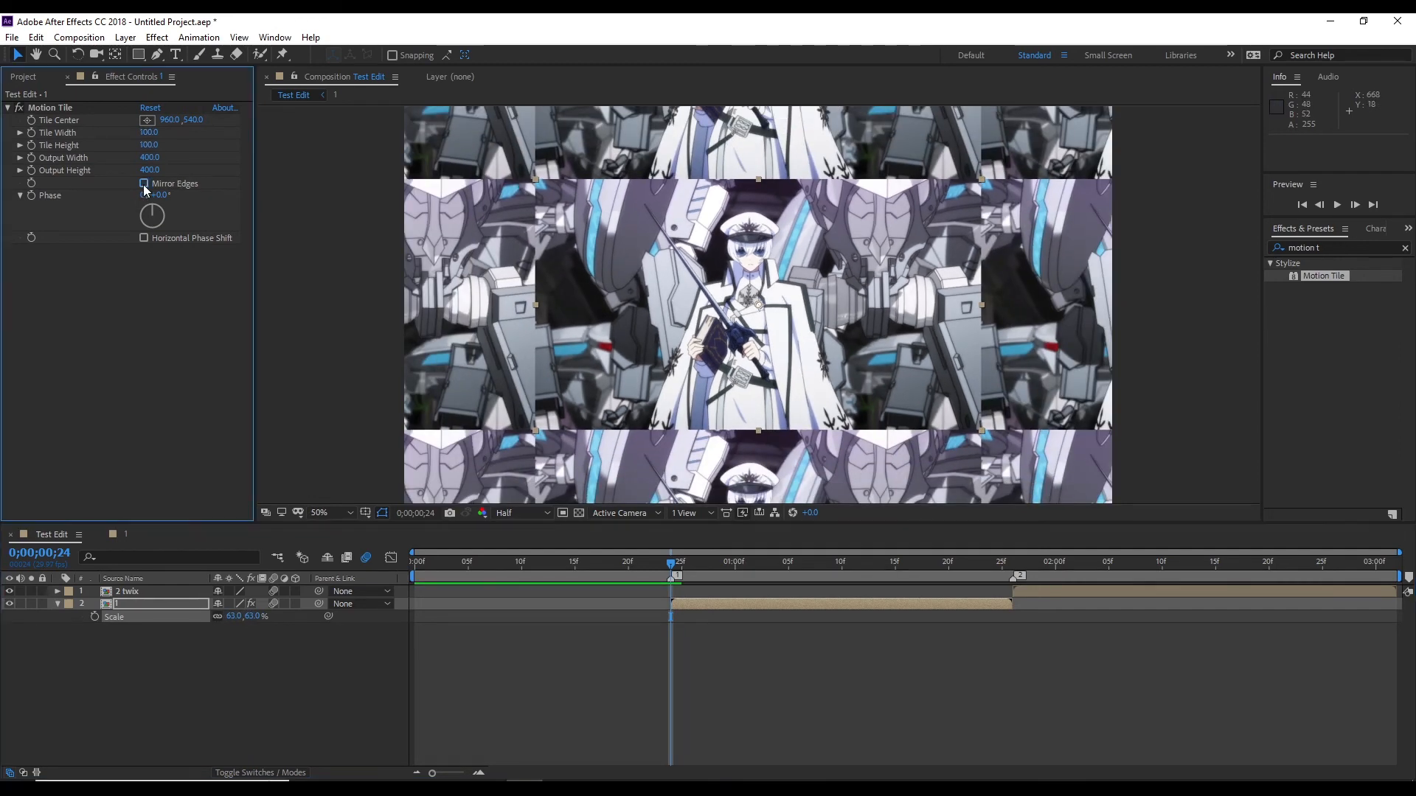
left_click(144, 187)
left_click(145, 187)
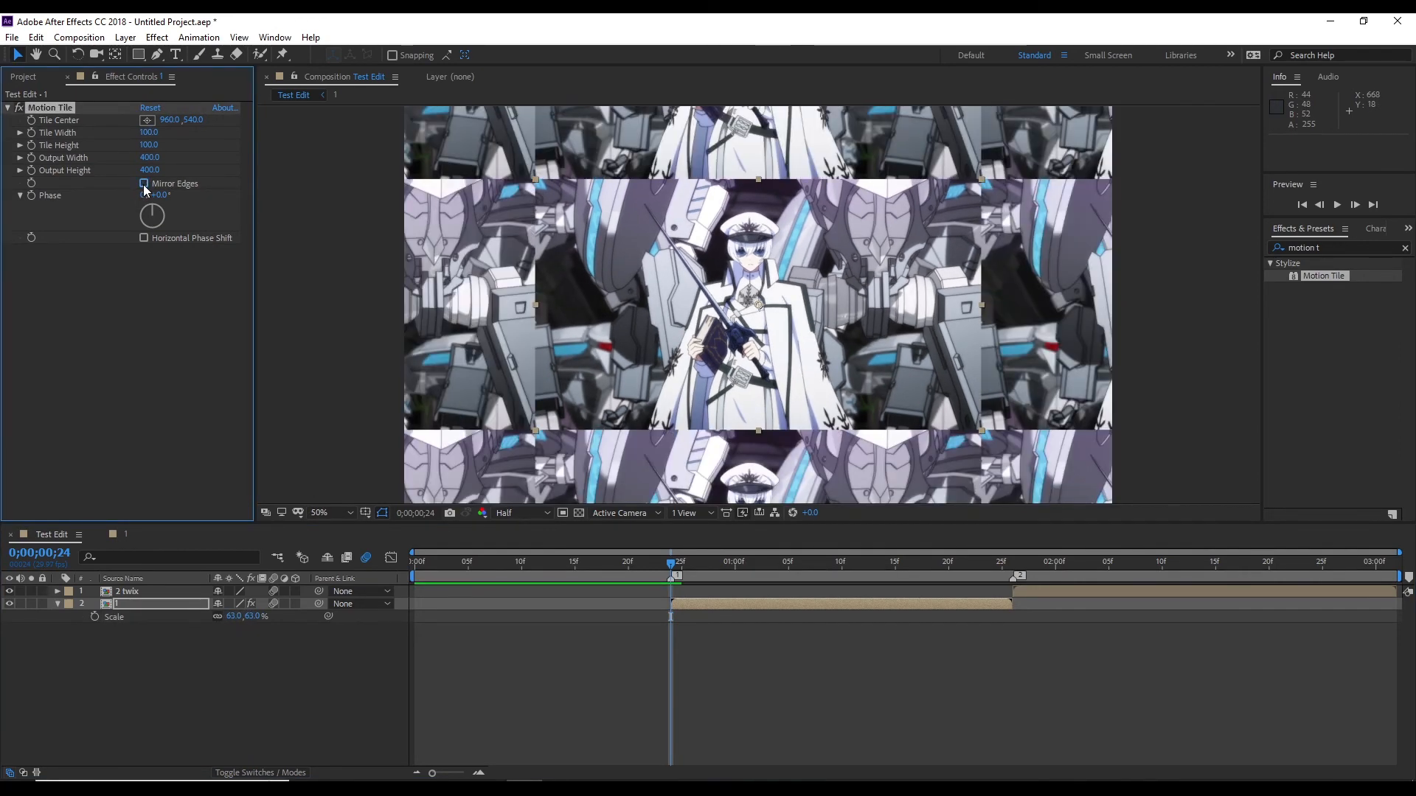
left_click(145, 184)
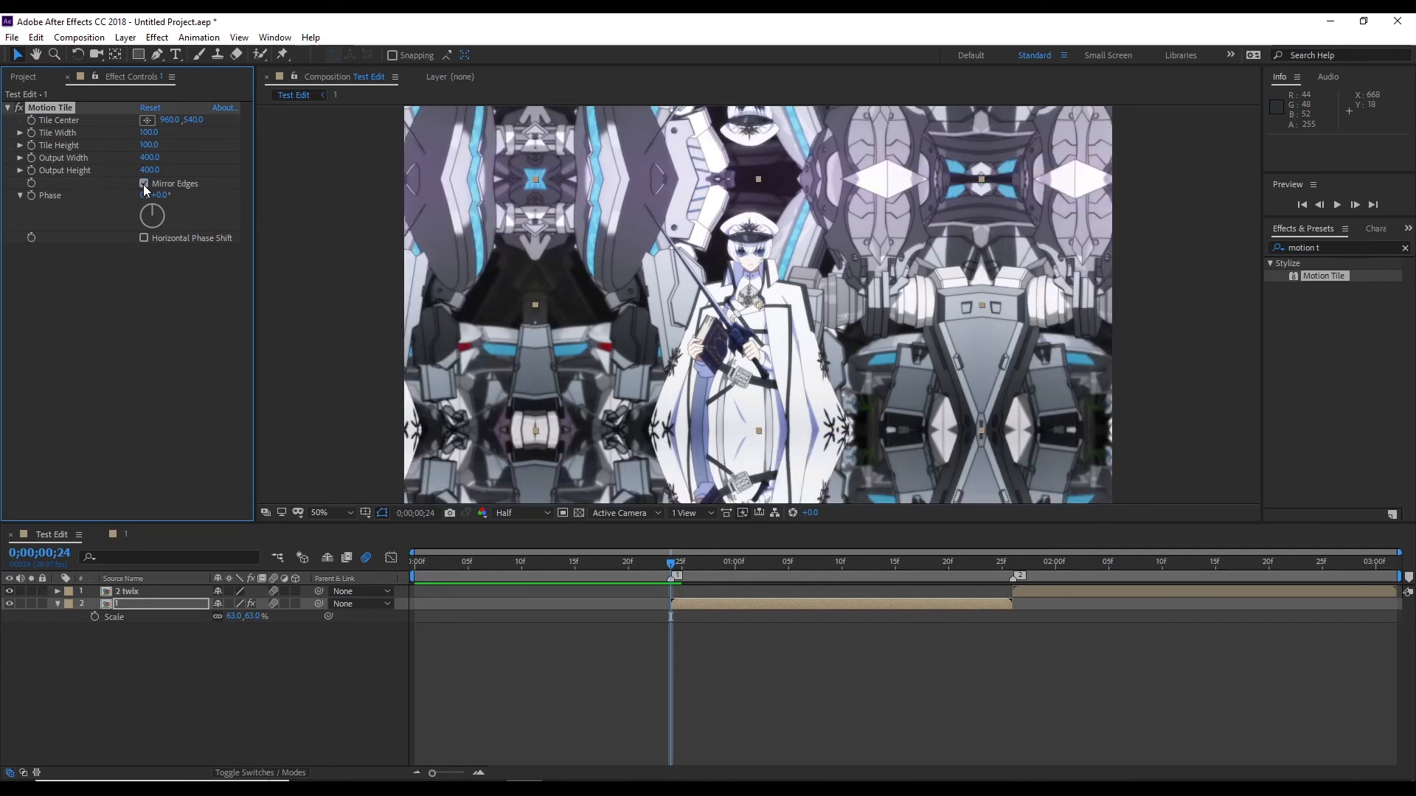
Set layer 1's scale back to 100%
left_click(233, 616)
type("100")
key("Return")
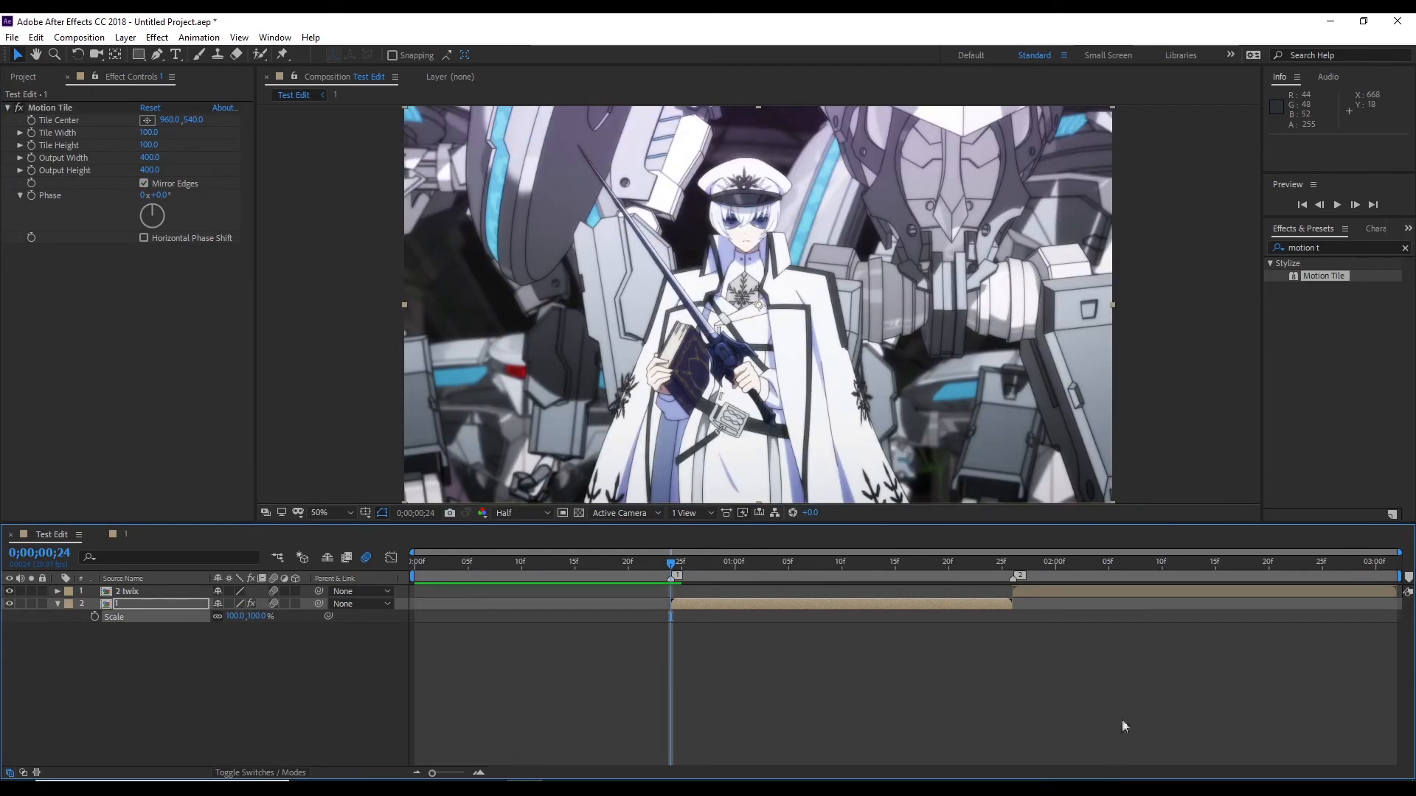
Copy the Motion Tile effect from layer 1 onto the 2 twix layer
left_click(804, 610)
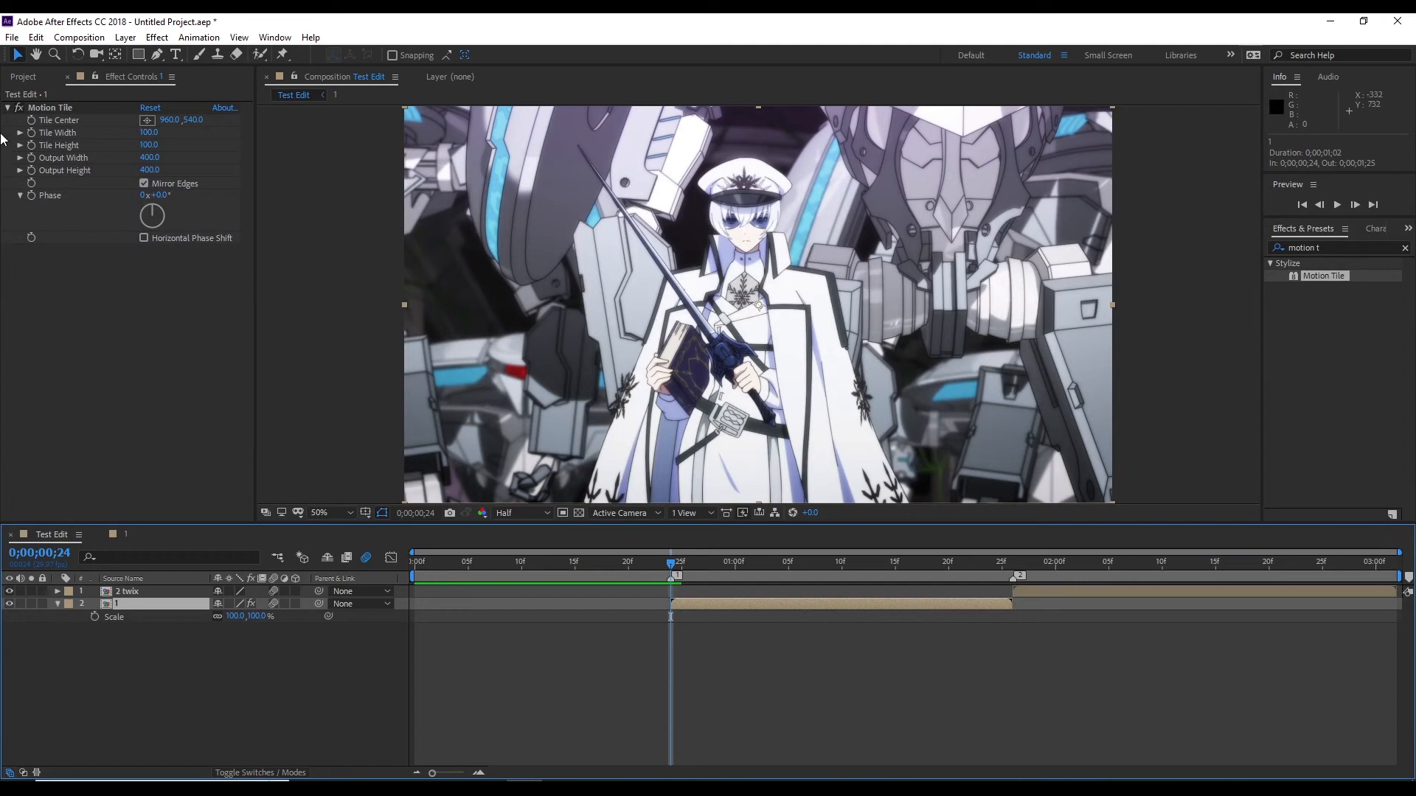
left_click(50, 108)
left_click_drag(50, 108, 860, 600)
Add a null object, split it at 0;00;00;24 and 0;00;01;26, and delete the outer pieces so it spans clip 1
key("ctrl+alt+shift+y")
key("ctrl+shift+d")
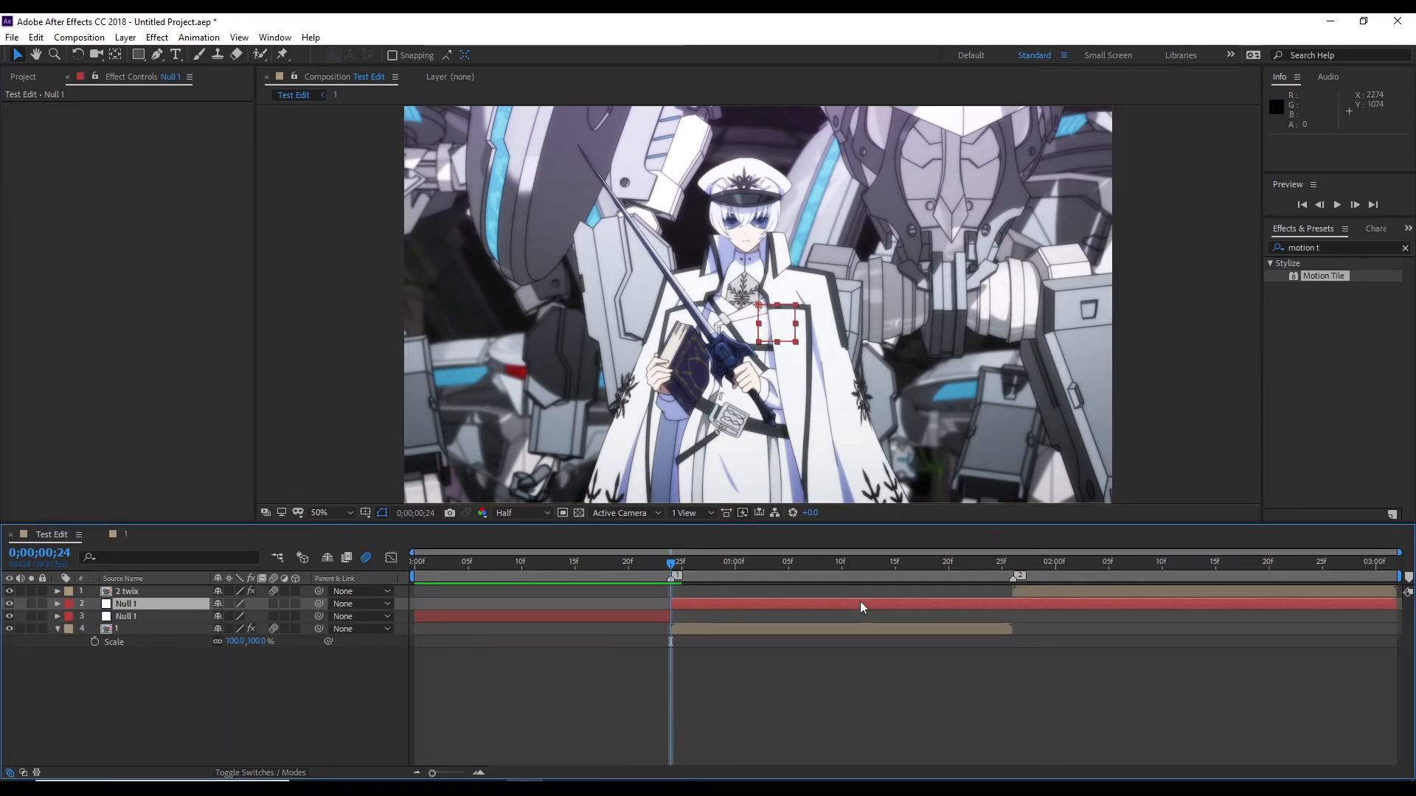
key("k")
left_click(639, 617)
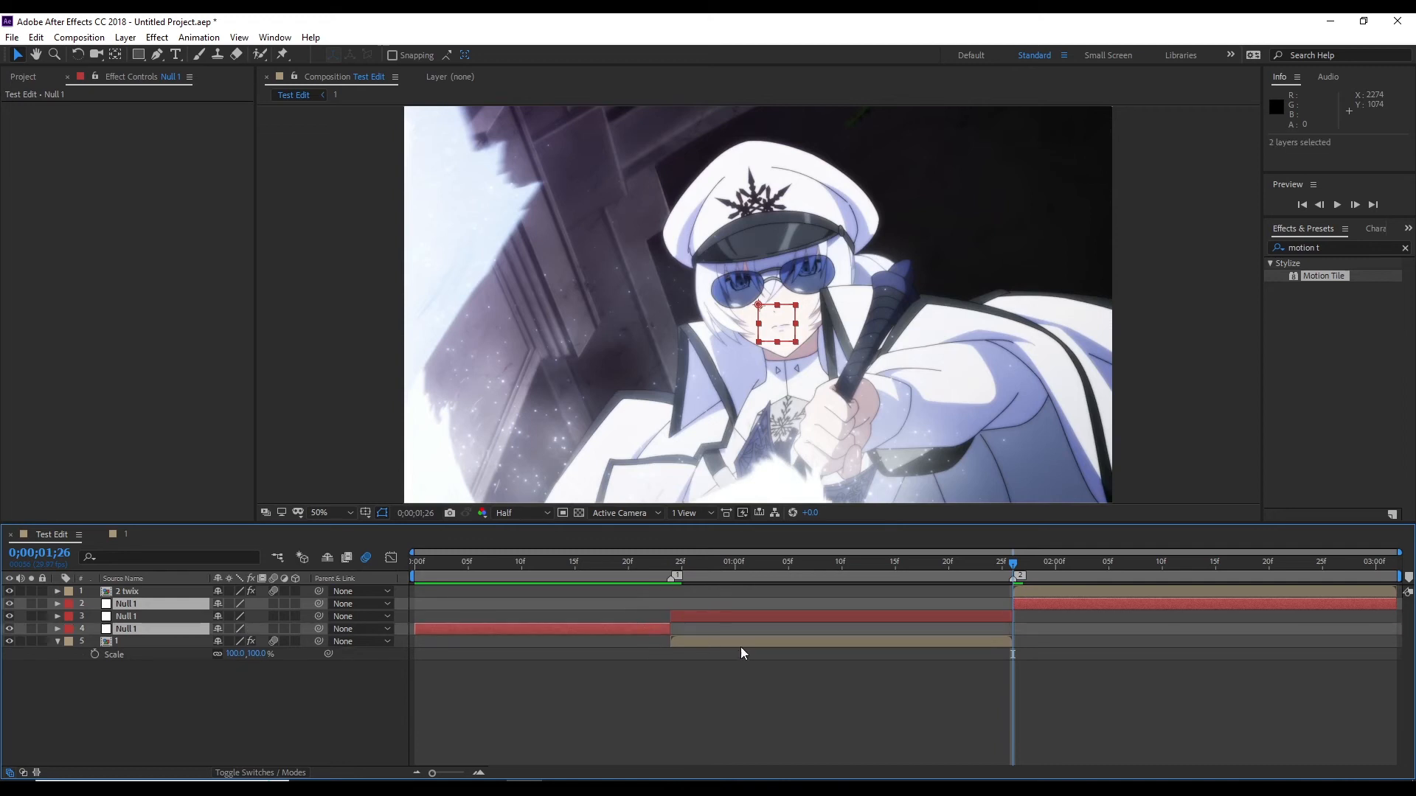
key("Delete")
Copy the trimmed null and paste it above 2 twix so that it starts at 0;00;01;26
left_click(963, 604)
key("ctrl+c")
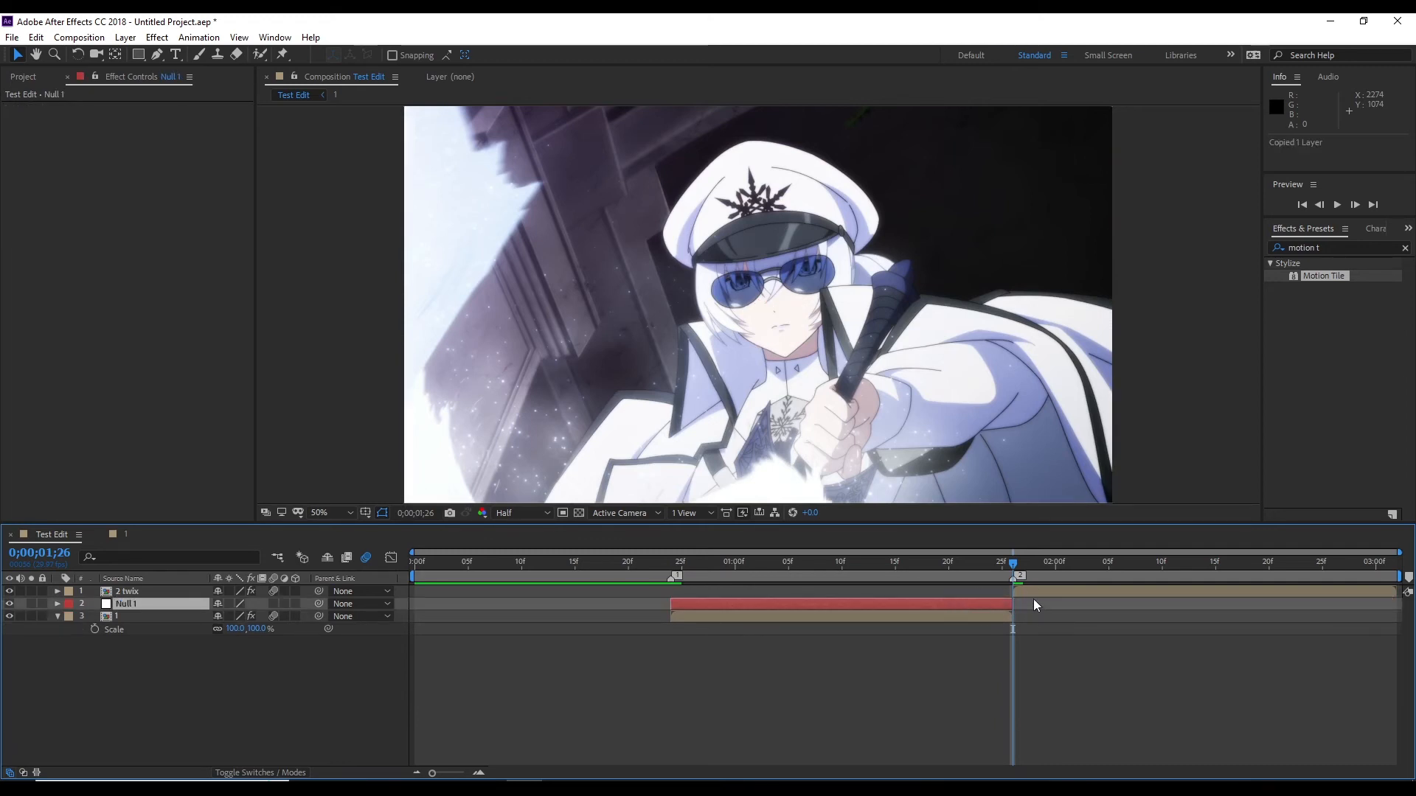
key("ctrl+v")
key("[")
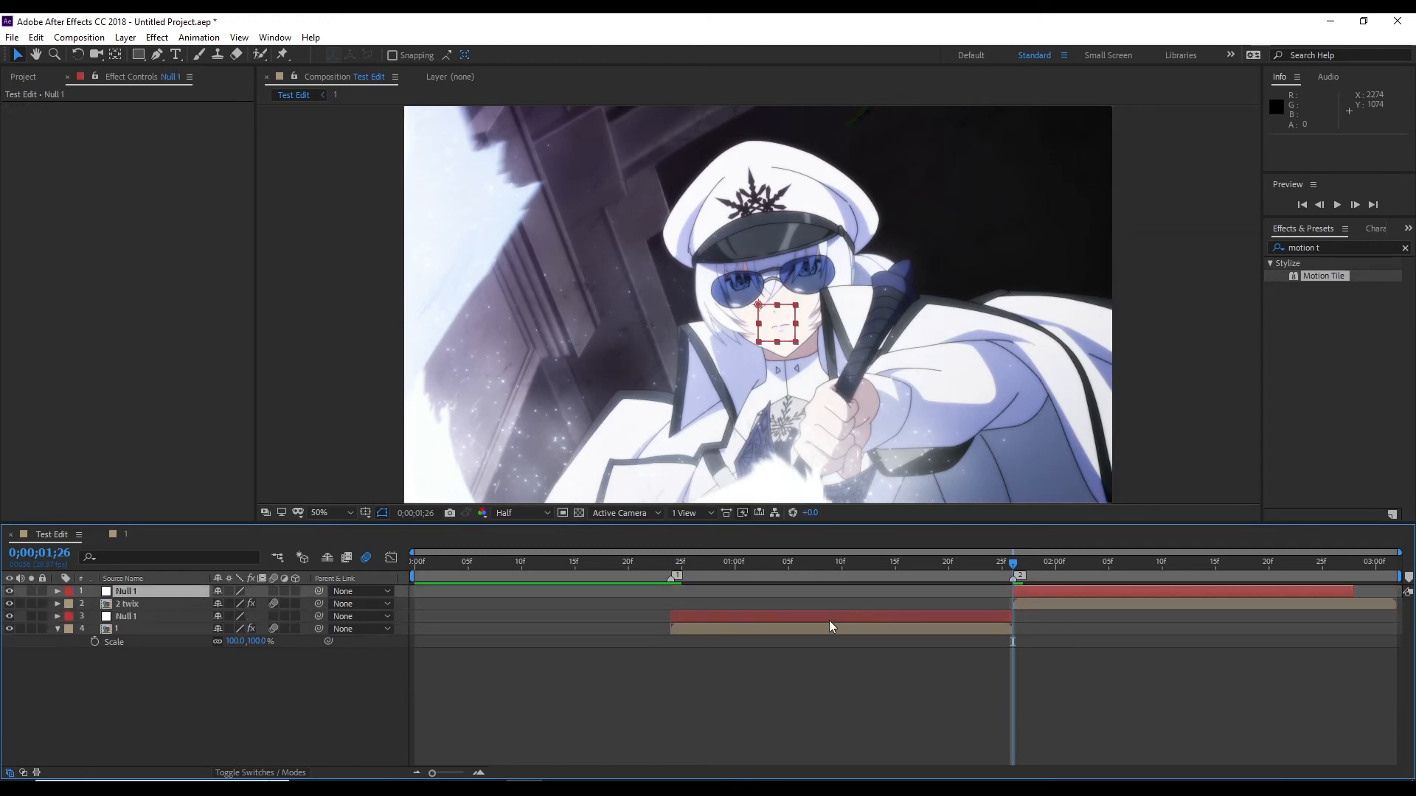
Return to marker 1, add another full-length null object above layer 1, and delete it again
key("grave")
key("grave")
key("1")
left_click(773, 617)
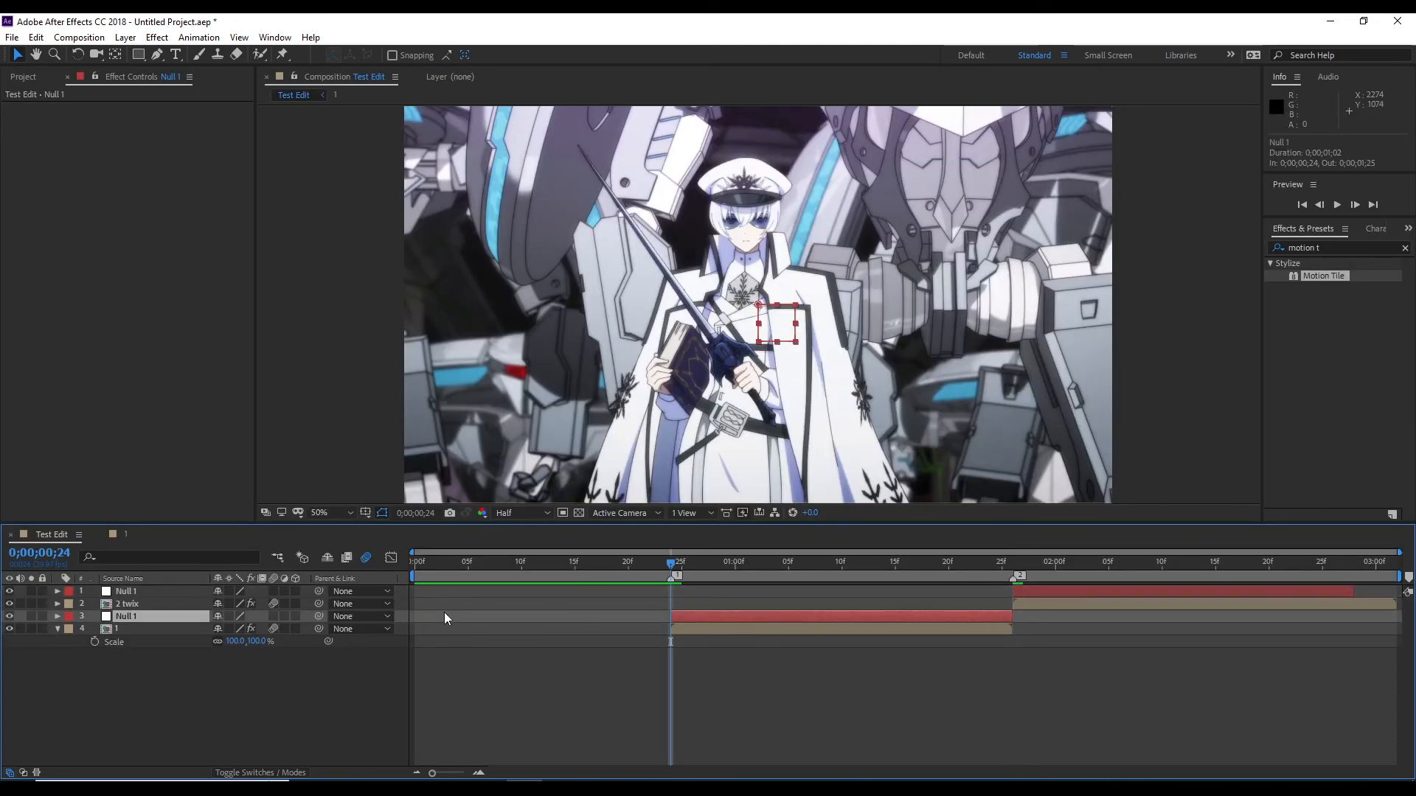
left_click(696, 628)
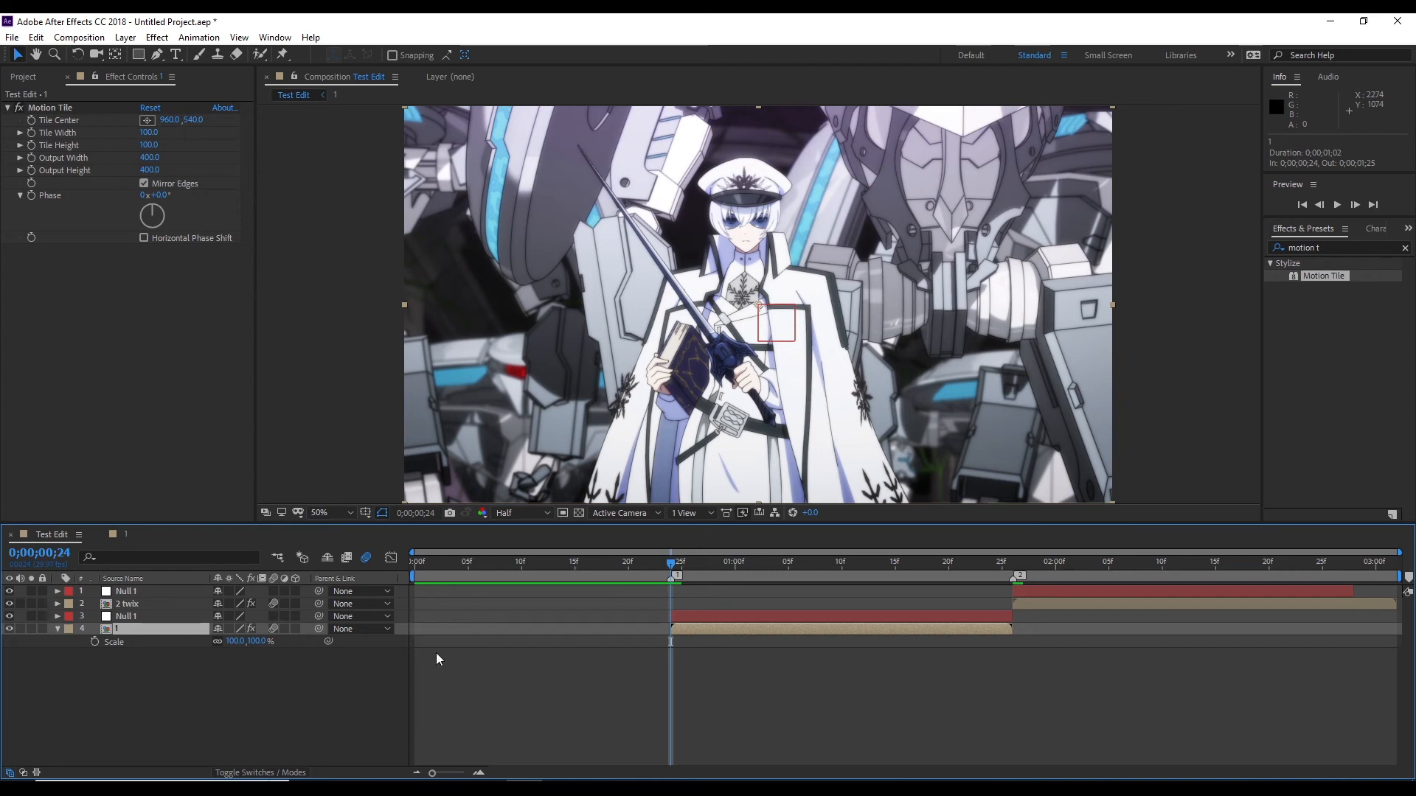
right_click(402, 632)
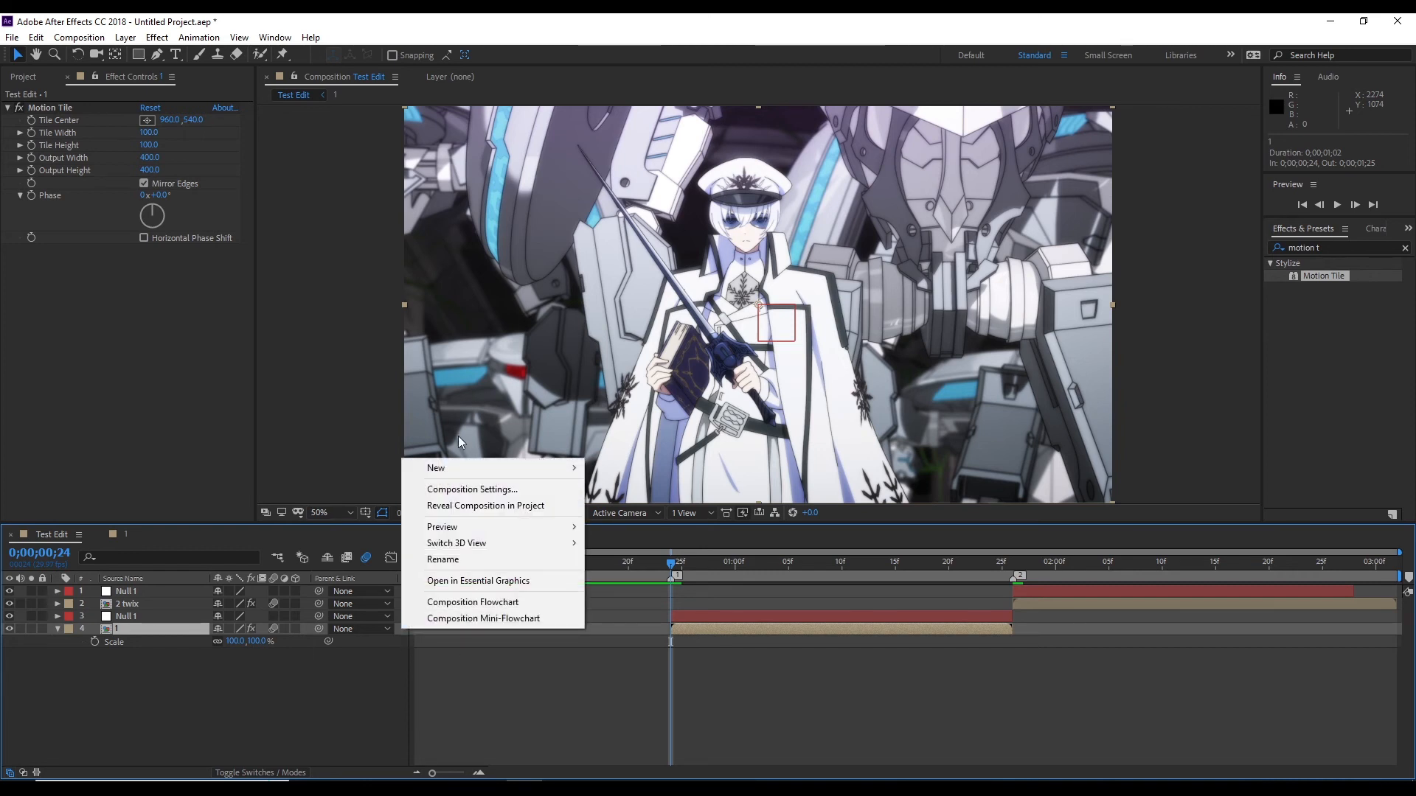
mouse_move(462, 471)
left_click(649, 559)
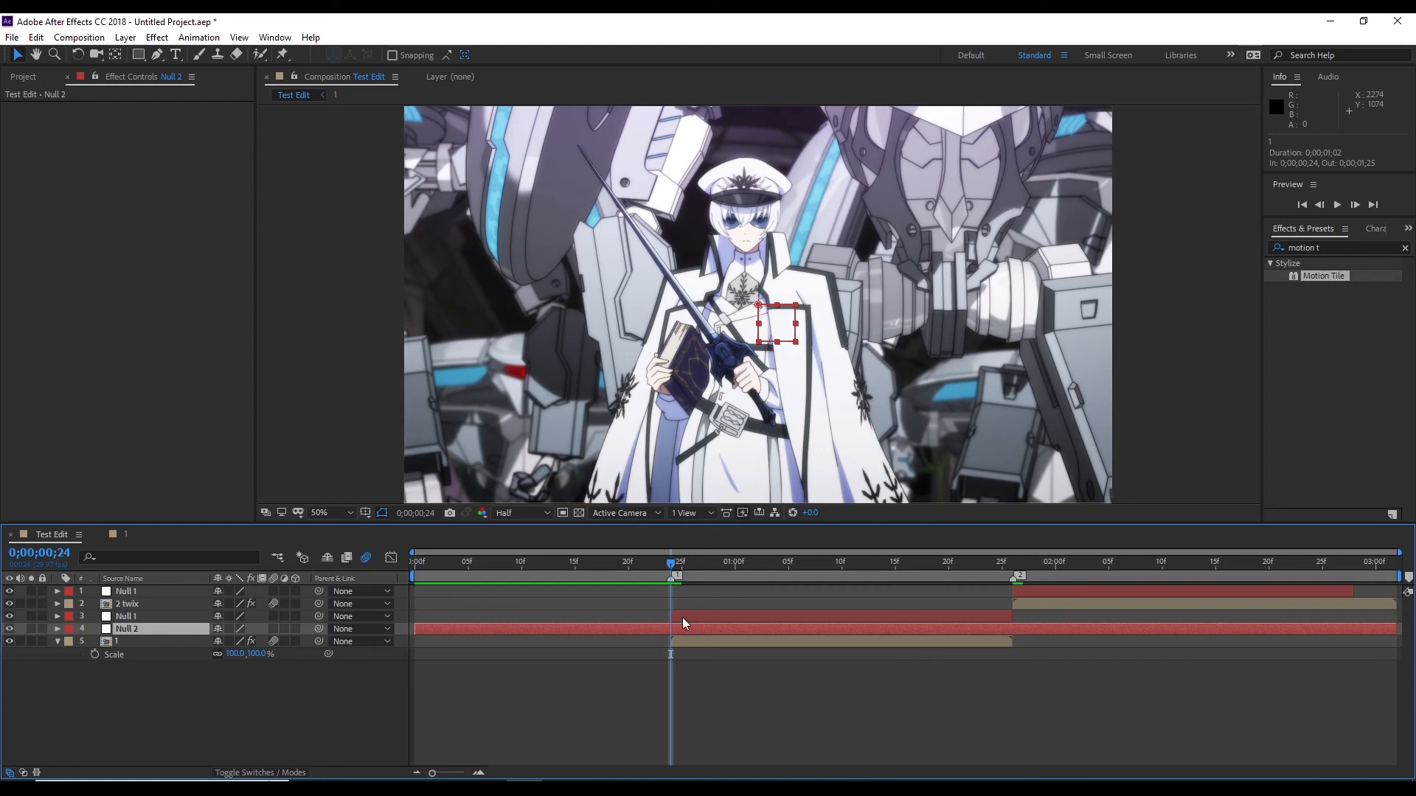
key("Delete")
Add an empty text layer and delete it, and do the same with another new null object
left_click(701, 622)
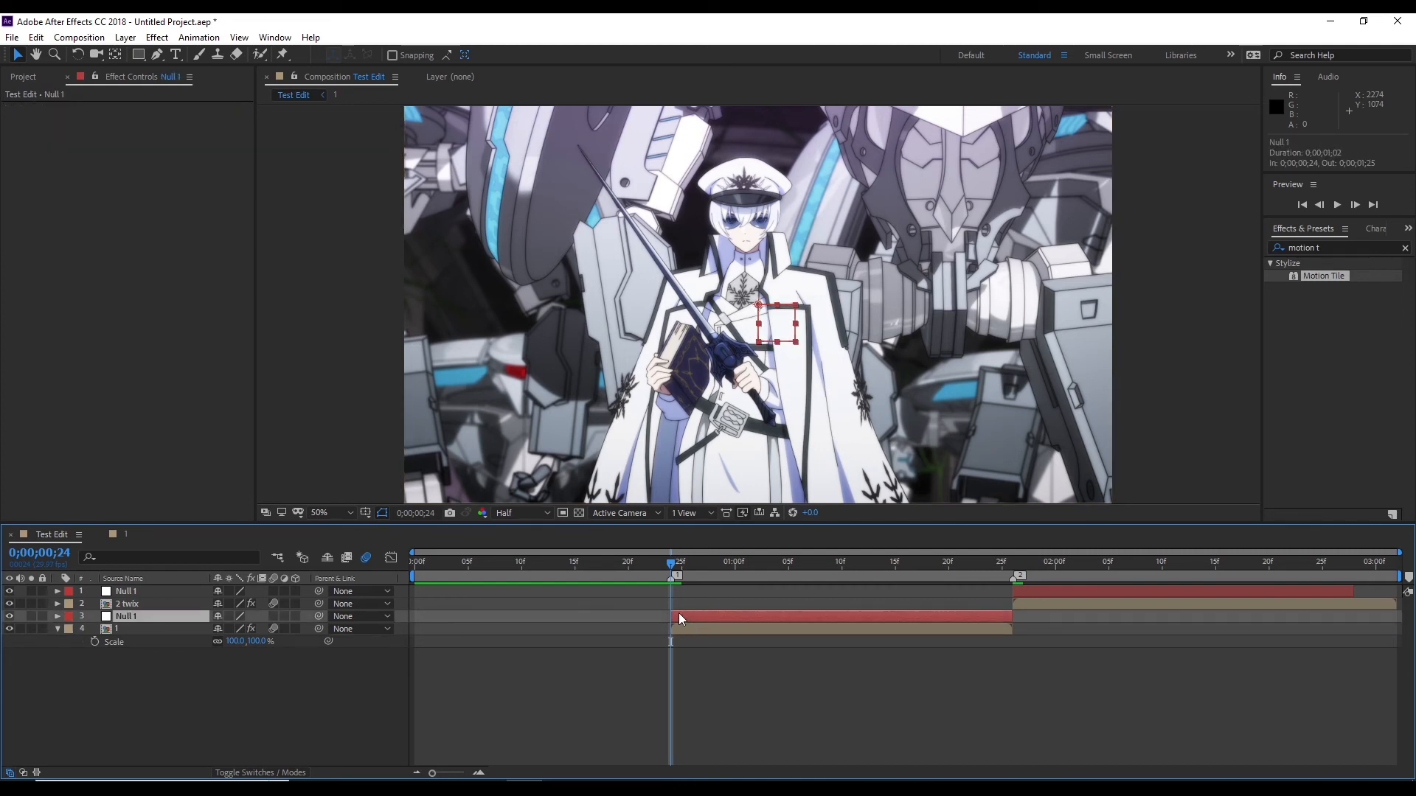
key("ctrl+alt+shift+t")
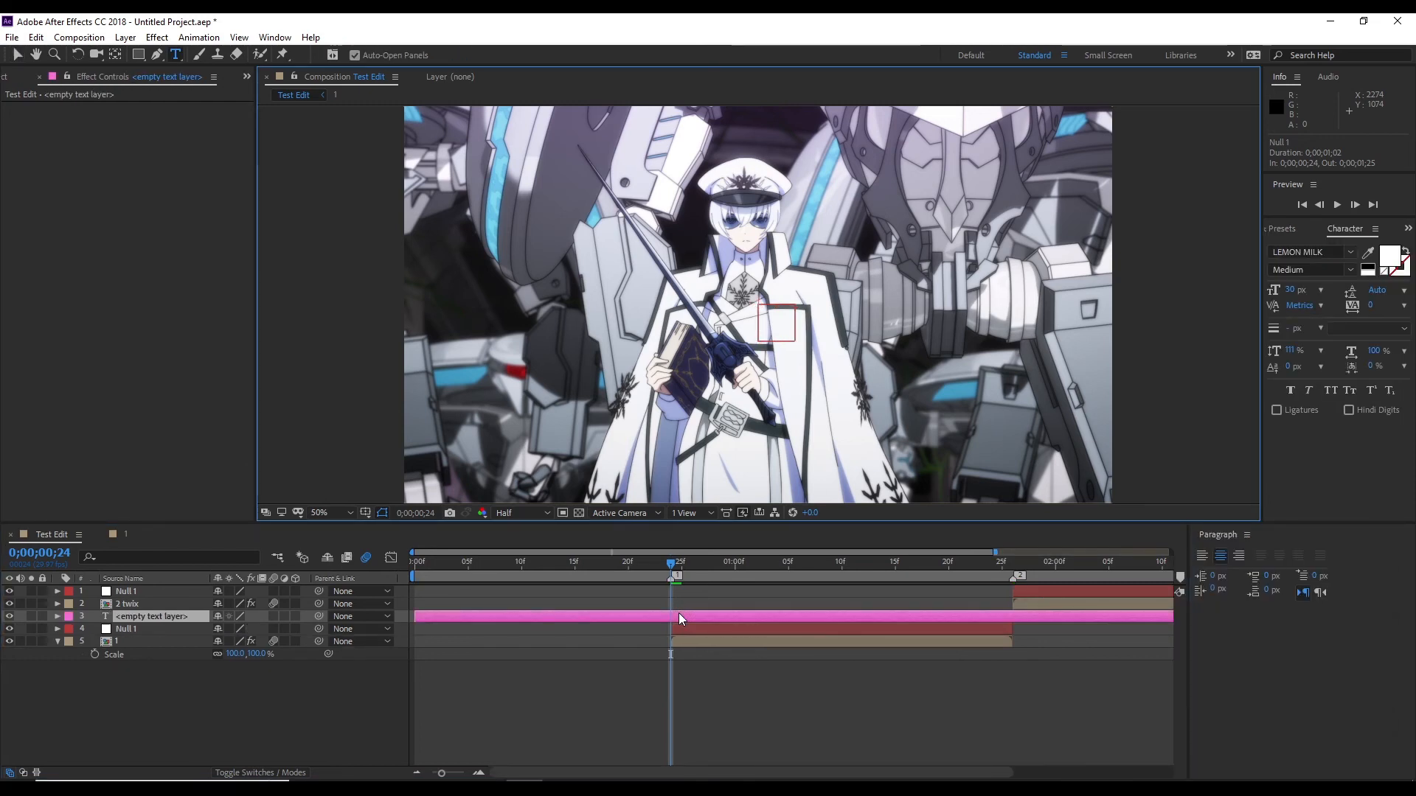
left_click(680, 617)
key("Delete")
key("ctrl+alt+shift+y")
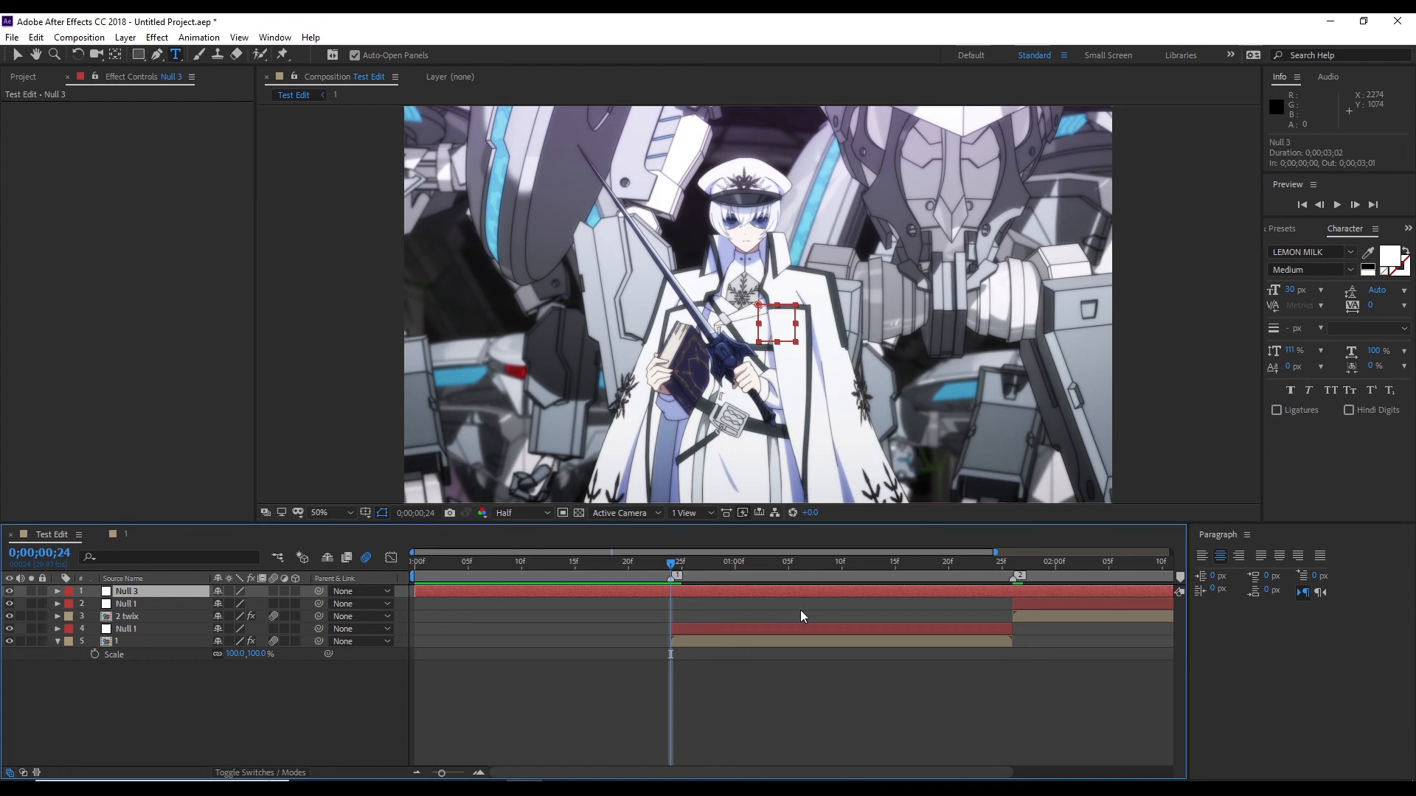
key("Delete")
left_click(624, 627)
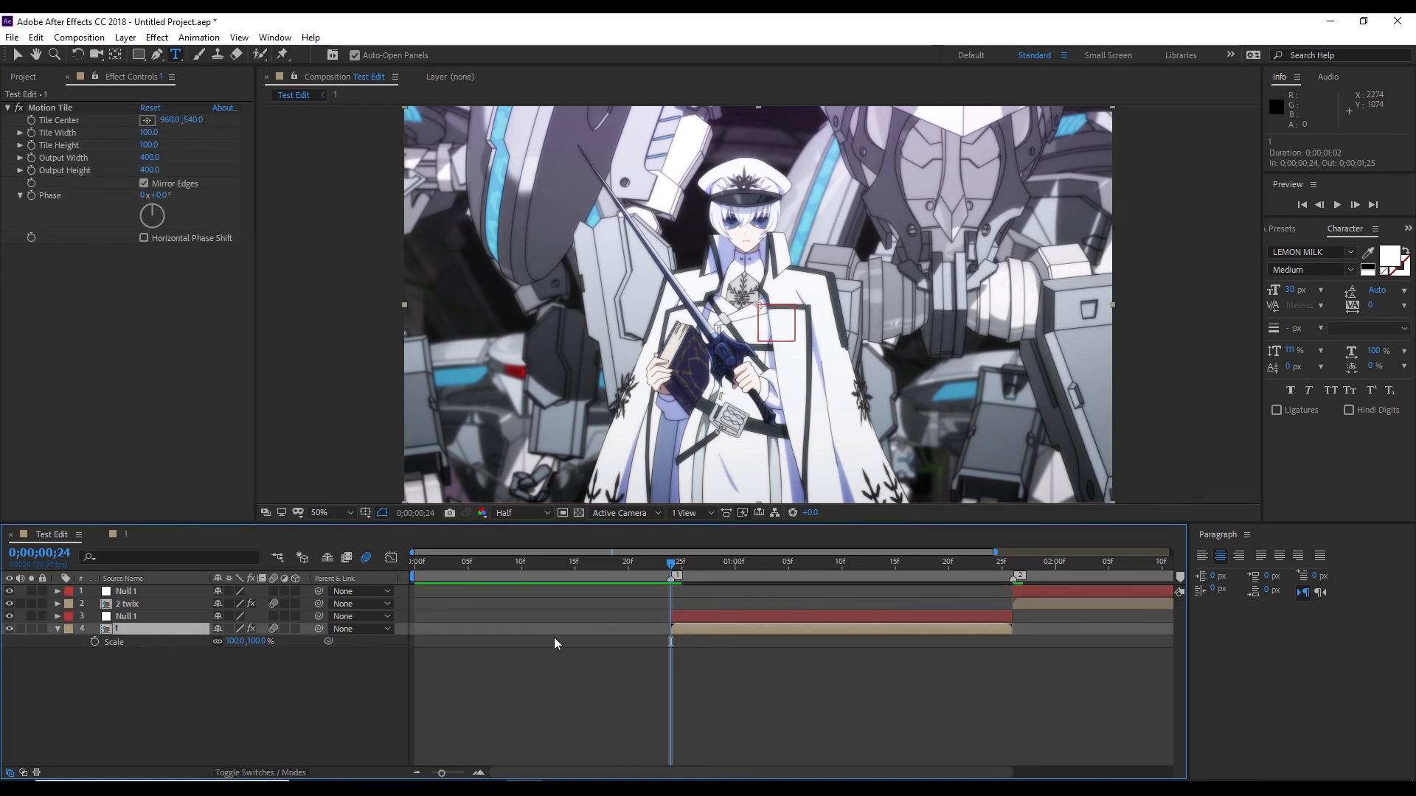
right_click(406, 633)
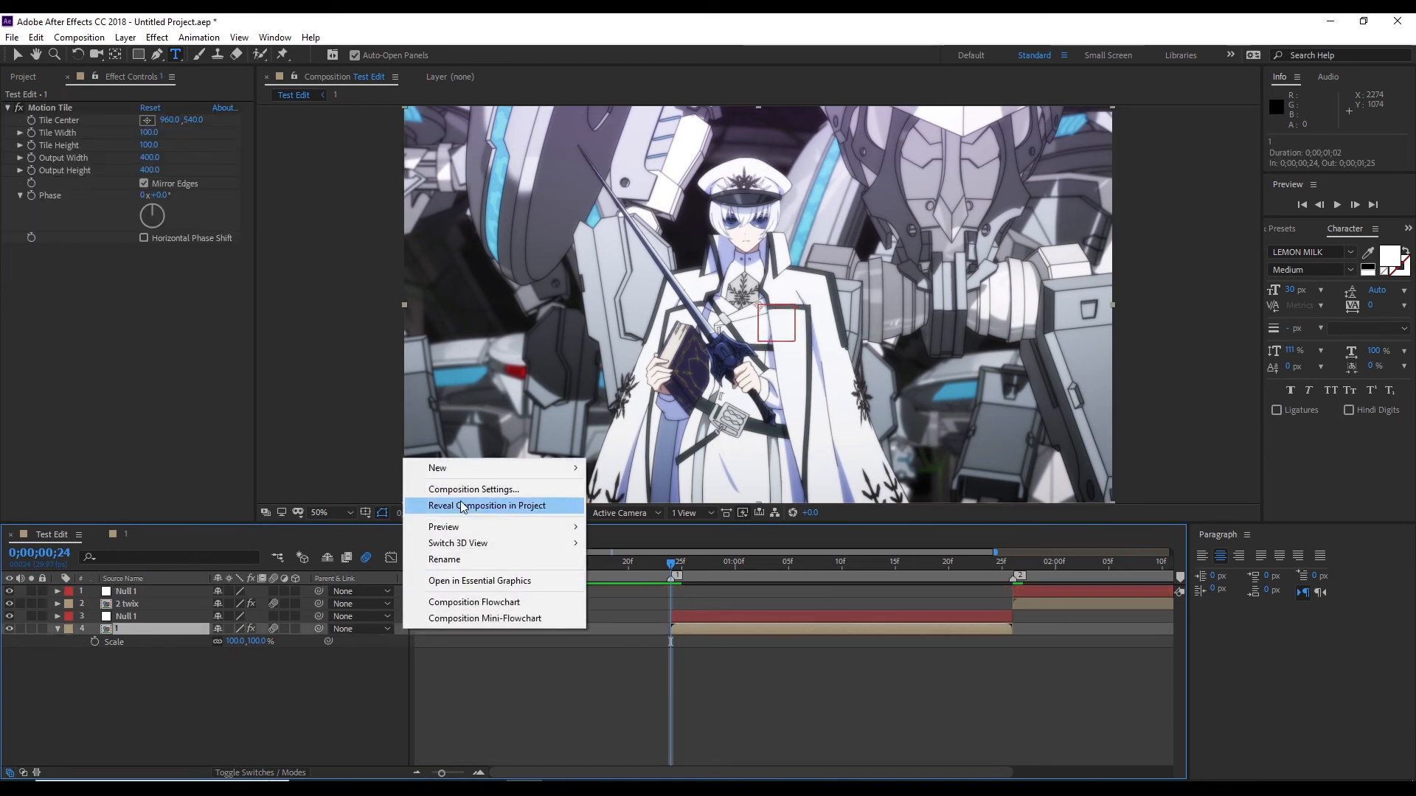
mouse_move(472, 468)
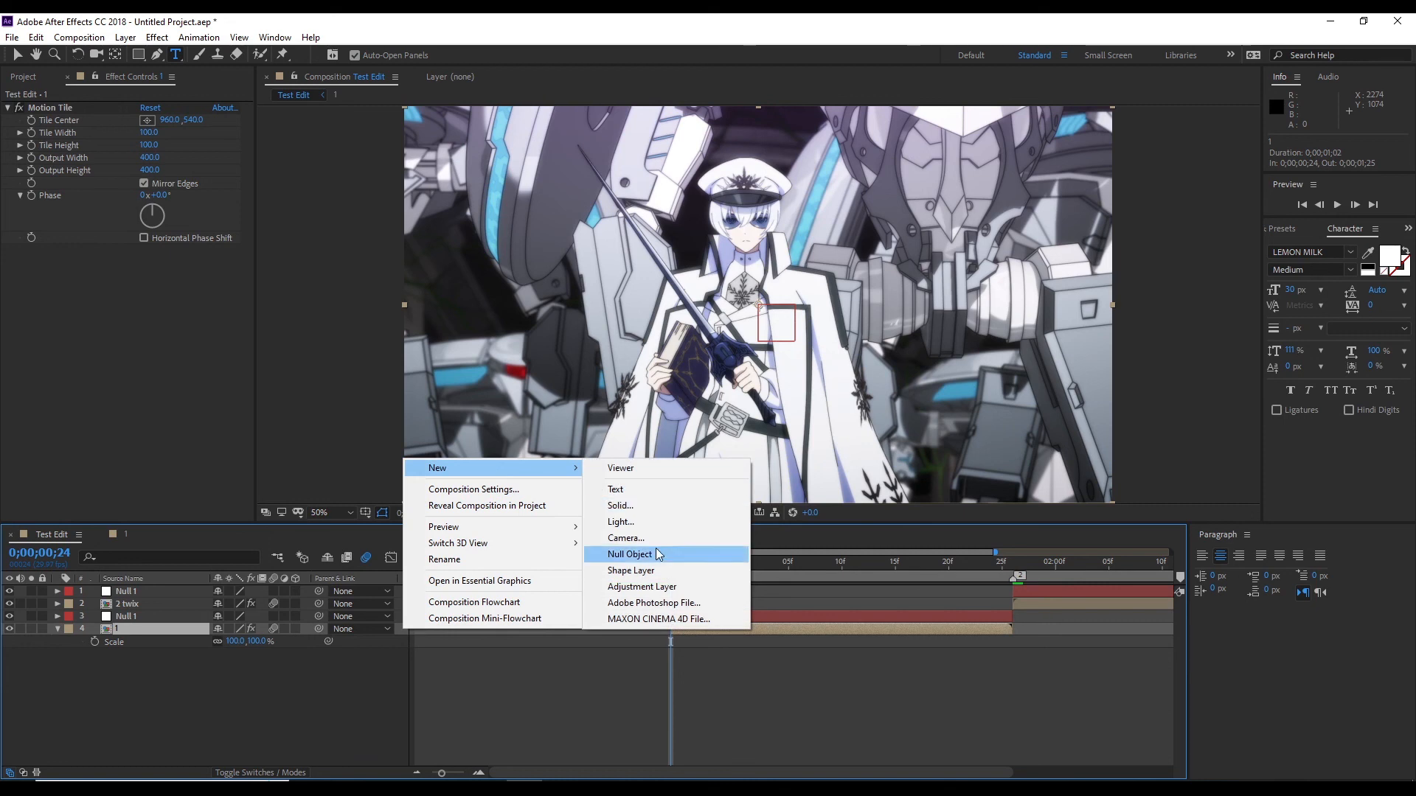
left_click(783, 616)
Close the Paragraph panel and extend the null above 2 twix to the end of that clip
left_click(1246, 534)
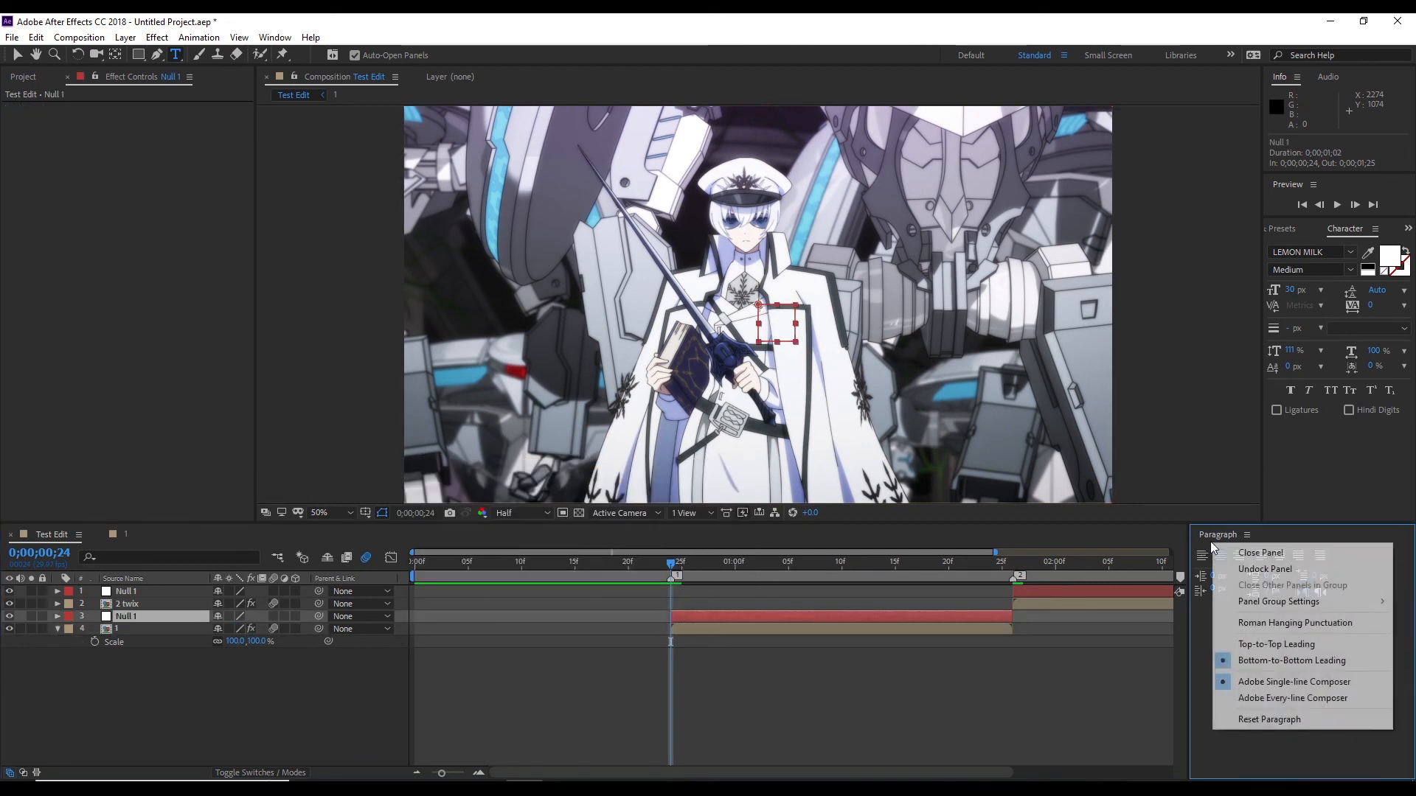
left_click(1239, 550)
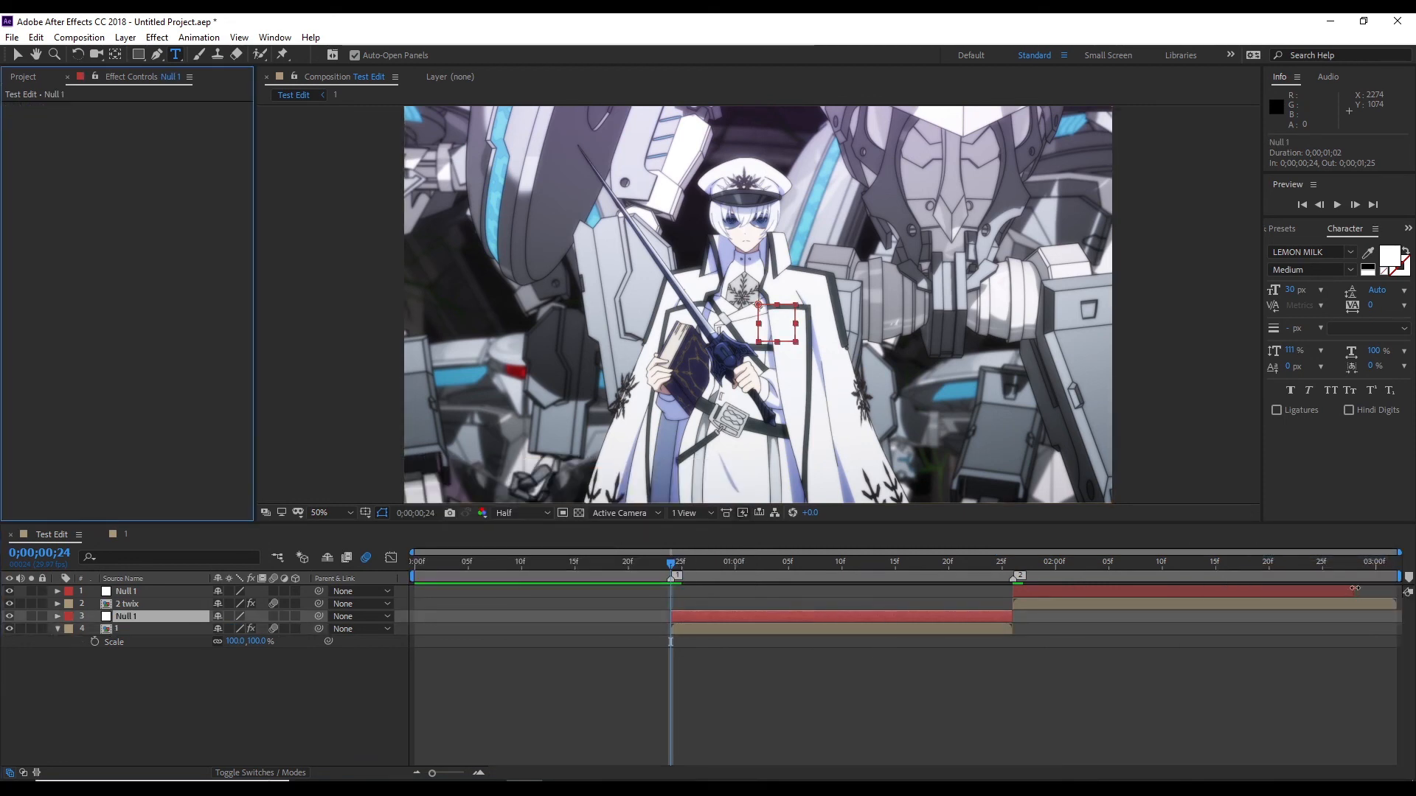
left_click_drag(1355, 588, 1399, 599)
Duplicate the null over clip 1 and the null over 2 twix so each clip has two nulls
left_click(906, 618)
key("ctrl+d")
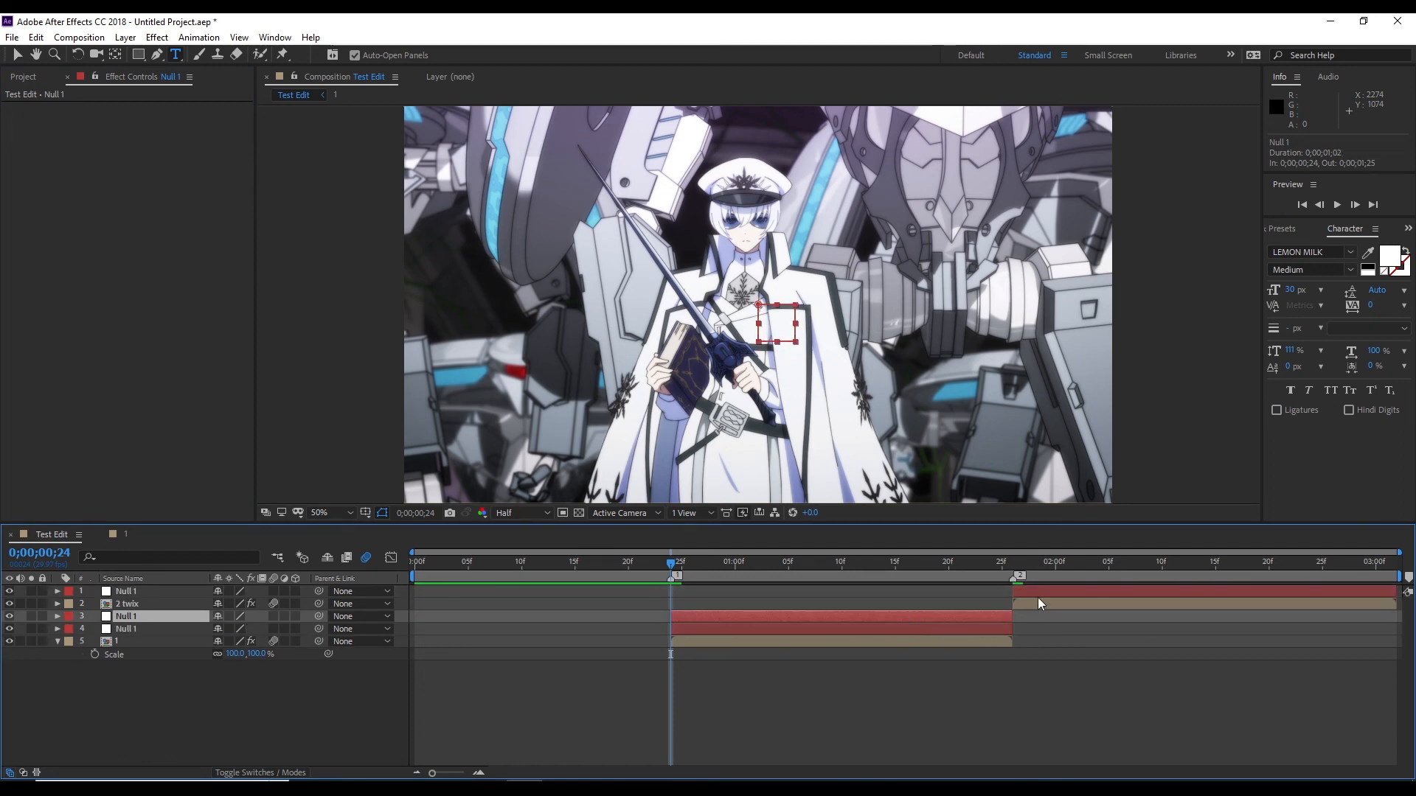
left_click(1042, 594)
key("i")
key("ctrl+d")
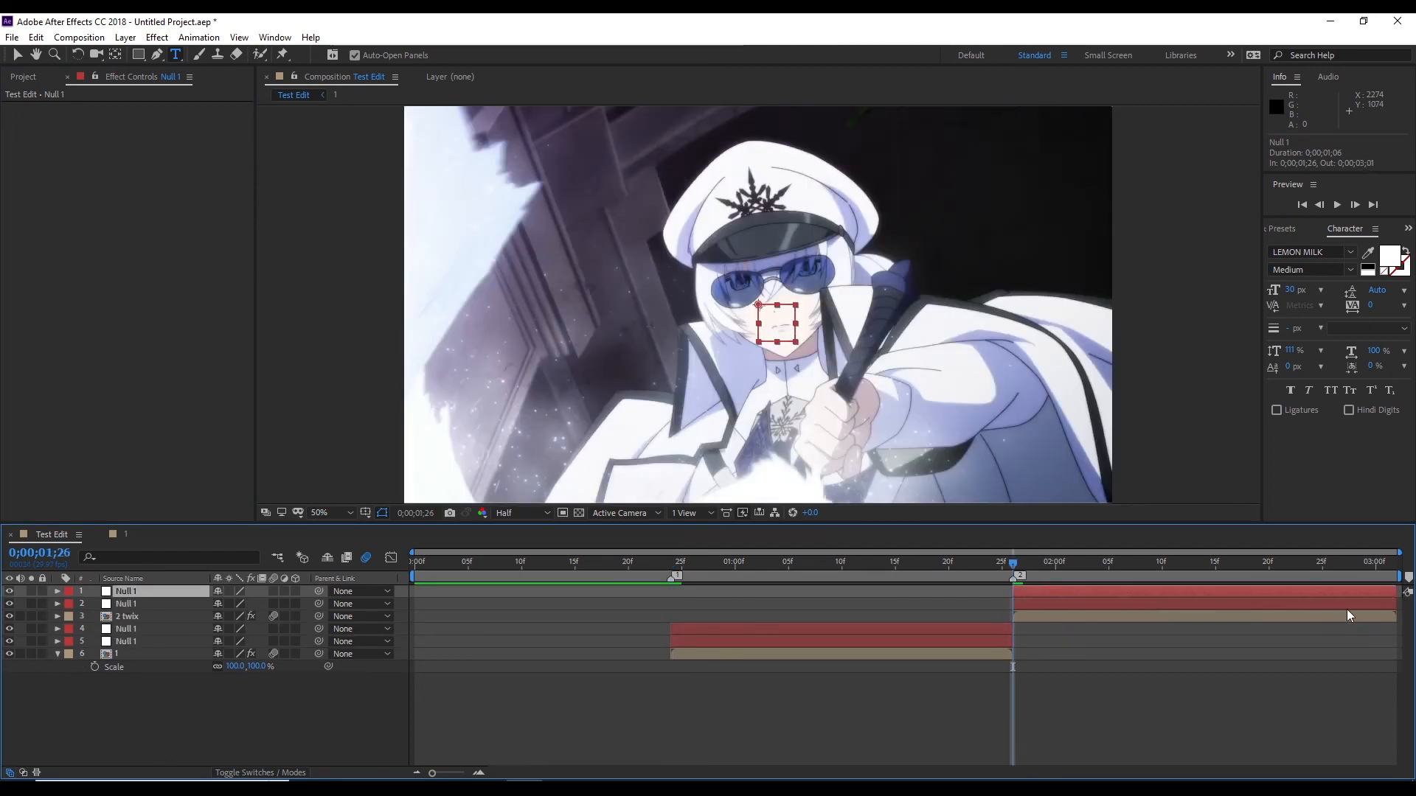
Parent layer 1 to the null object directly above it, layer 5
left_click(968, 633)
key("i")
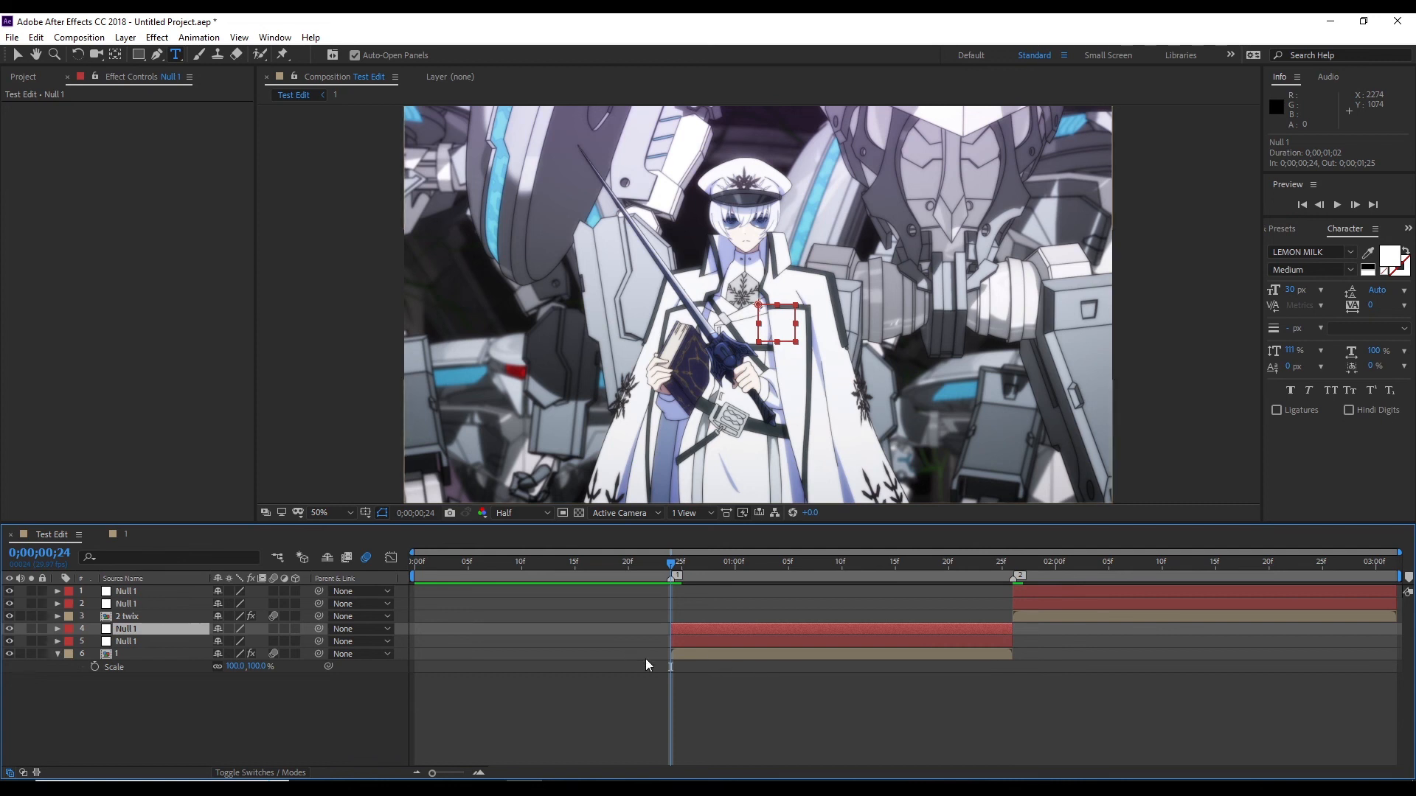
left_click(689, 655)
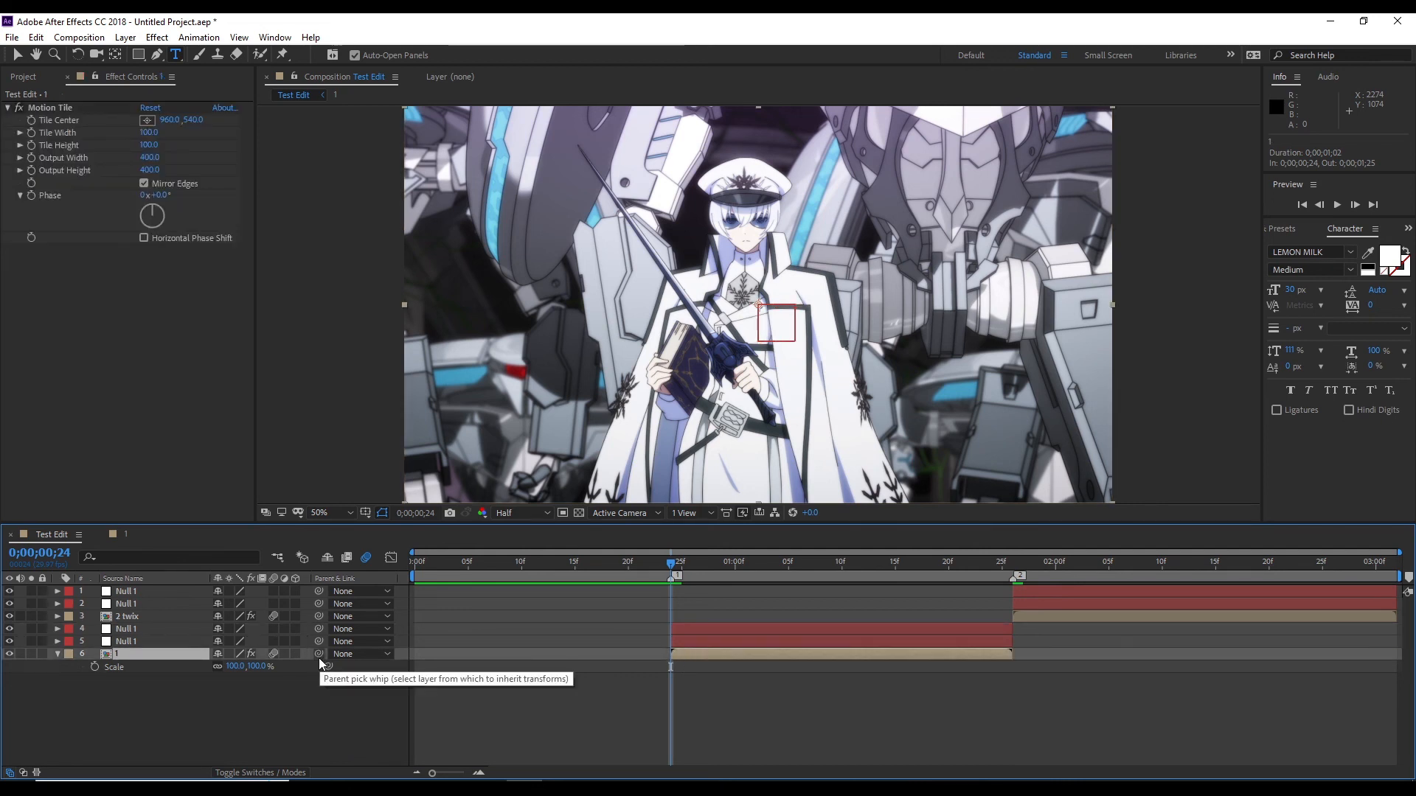
left_click_drag(320, 658, 148, 641)
Scale the layer 5 null to 144% to test its effect on clip 1, and undo the change
key("s")
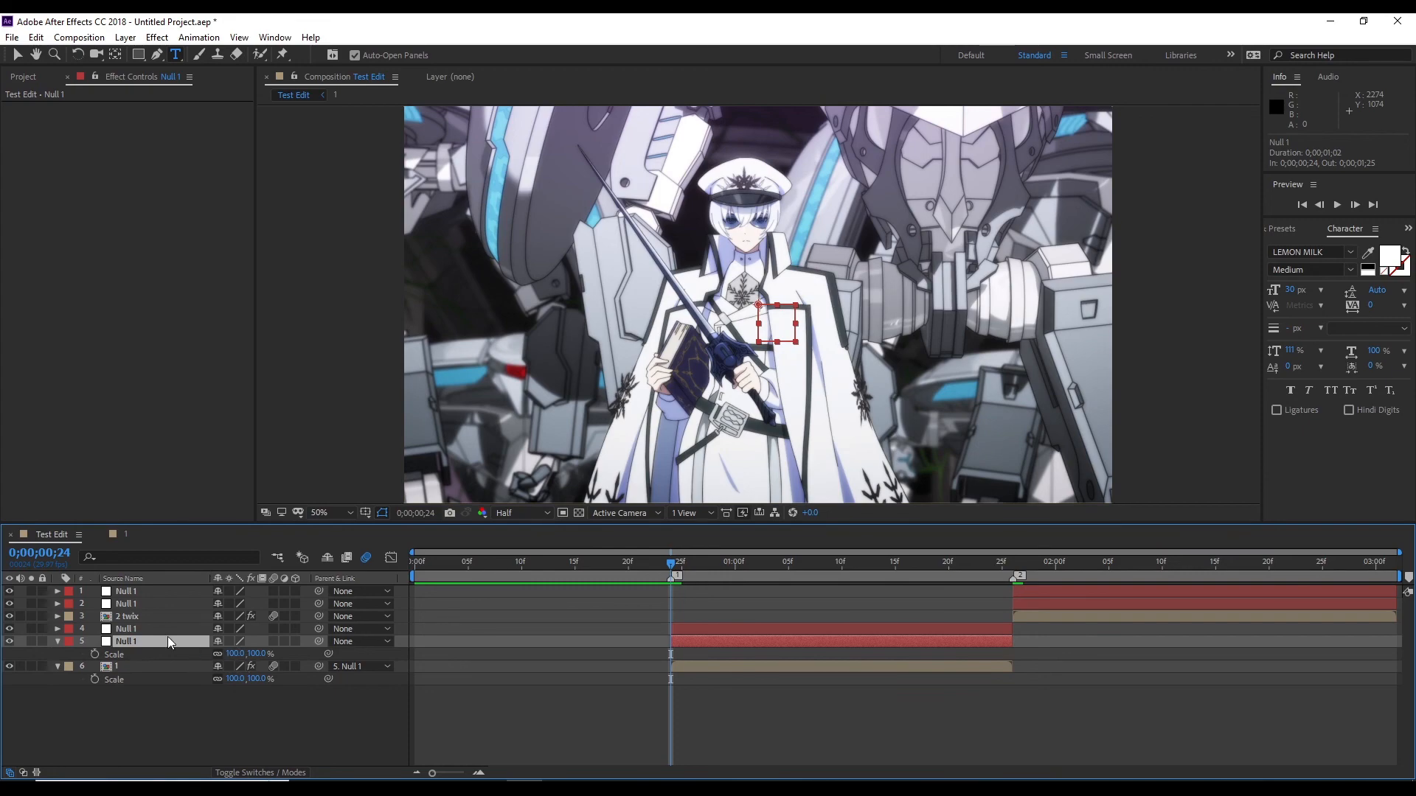
left_click_drag(228, 654, 294, 667)
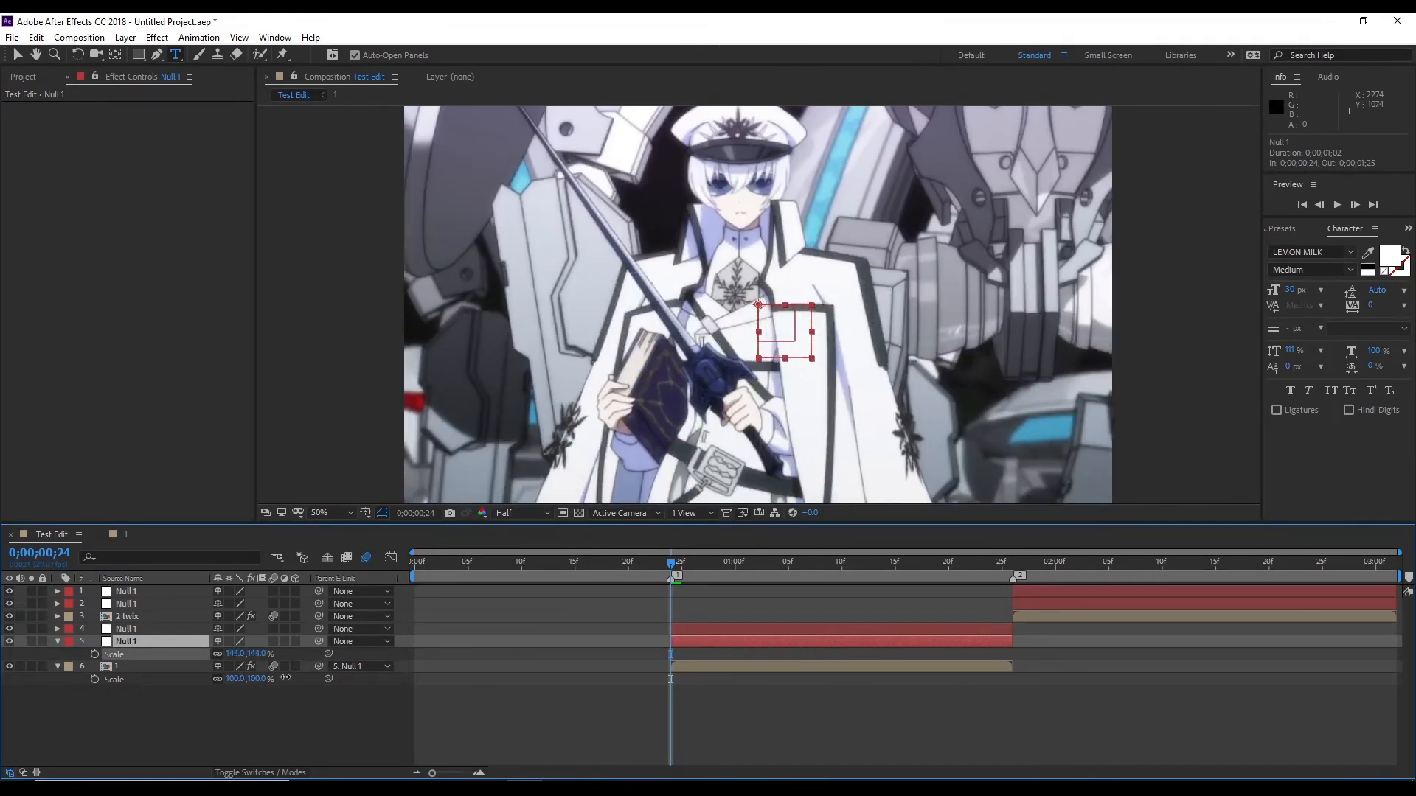
key("ctrl+z")
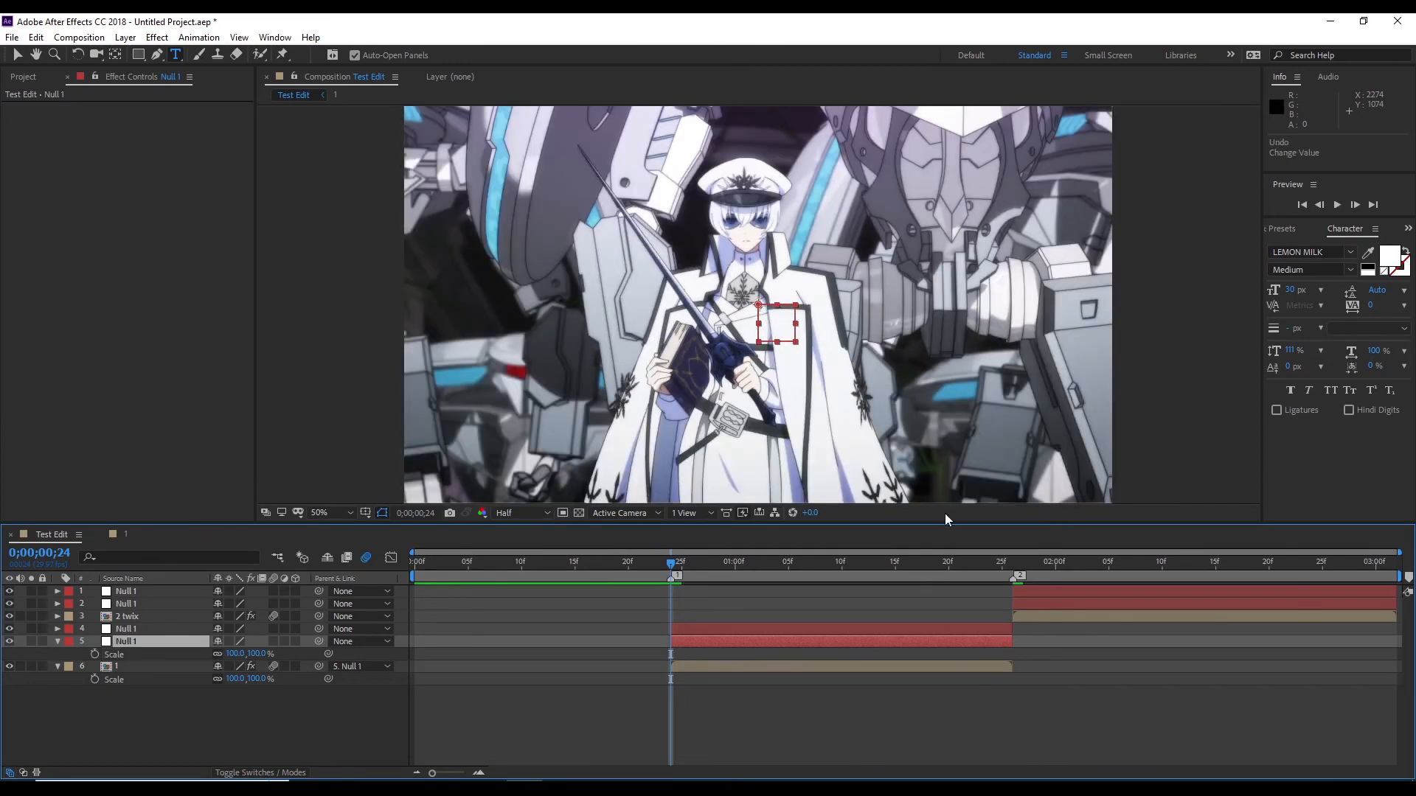
Play a preview of the Test Edit composition and scrub back through clip 1 to 0;00;01;04
left_click_drag(954, 574, 726, 627)
key("space")
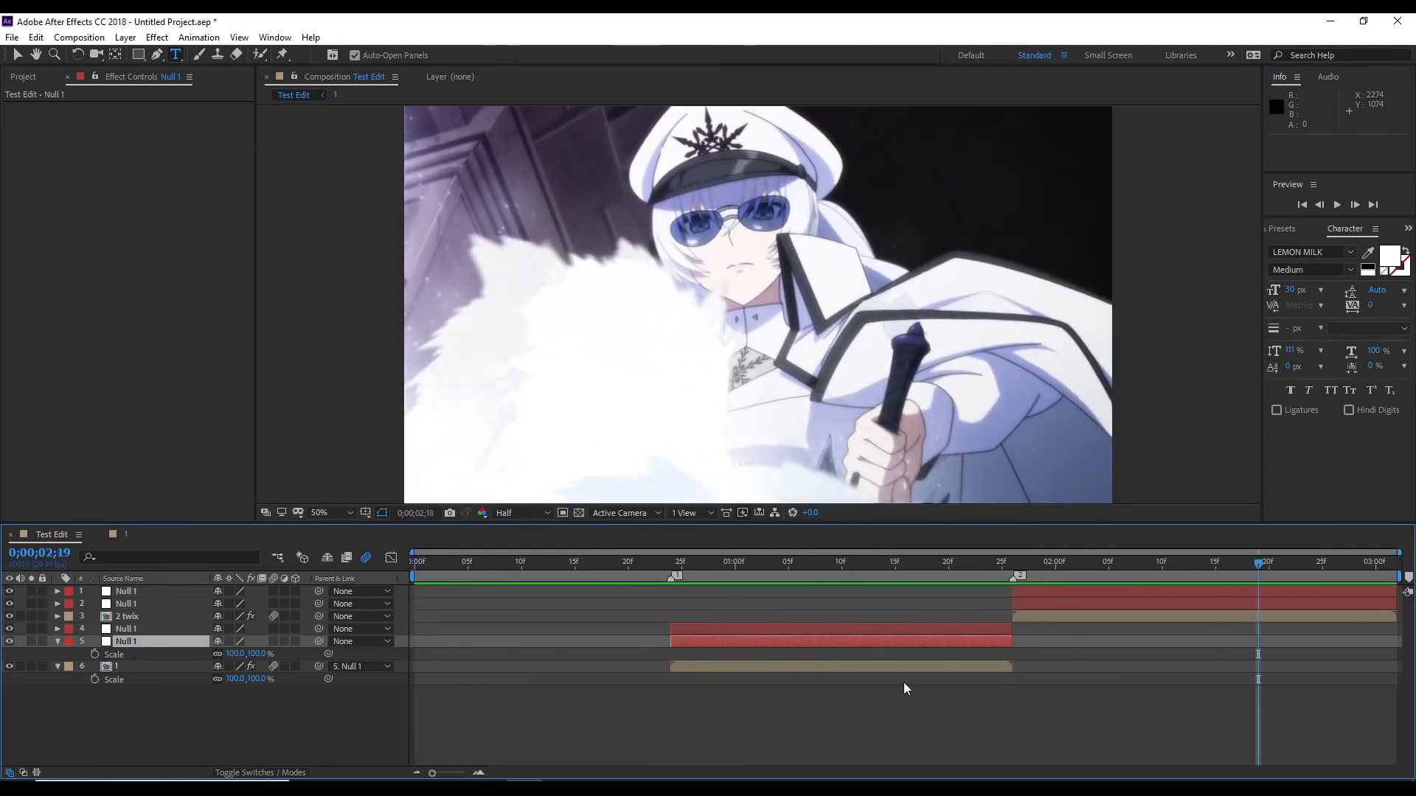
key("space")
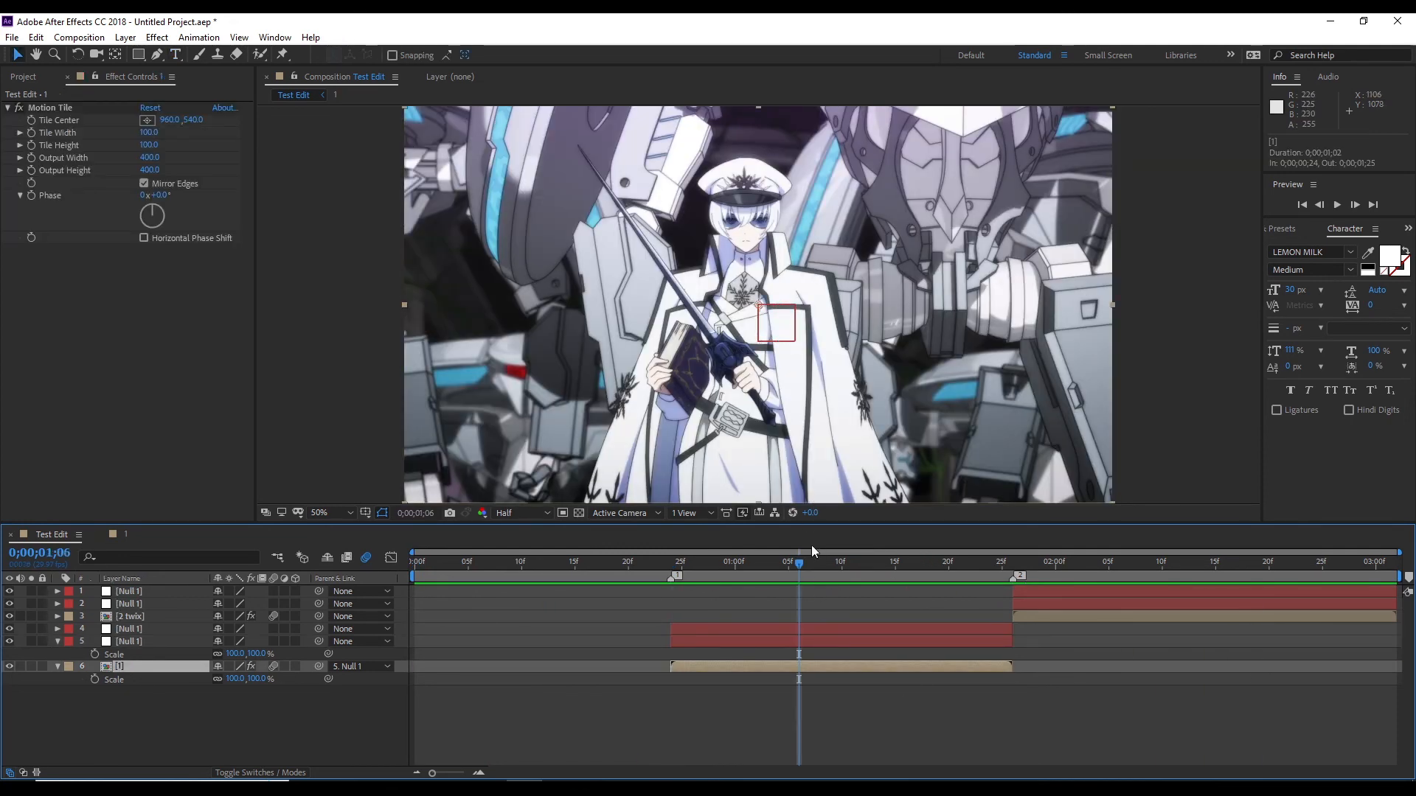
left_click_drag(811, 565, 837, 696)
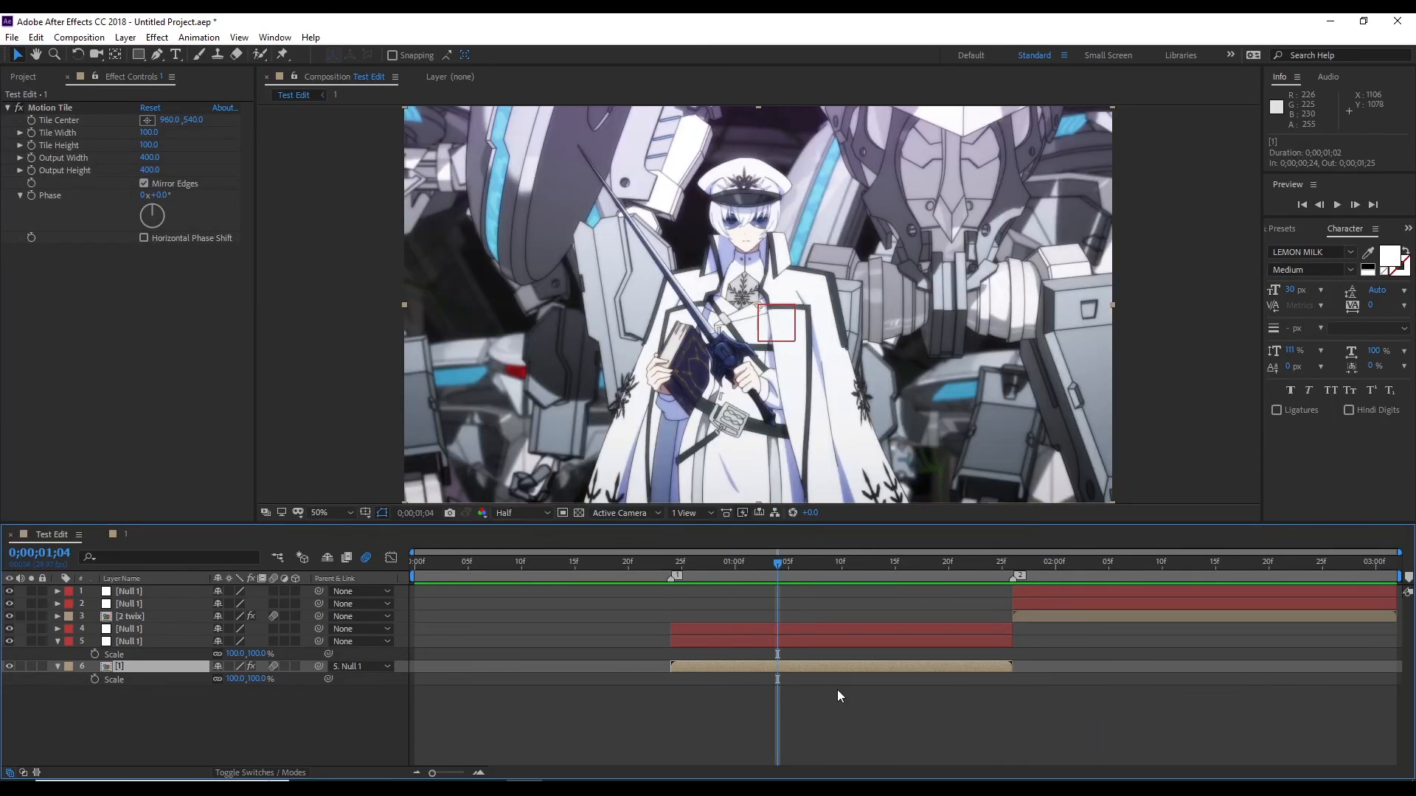